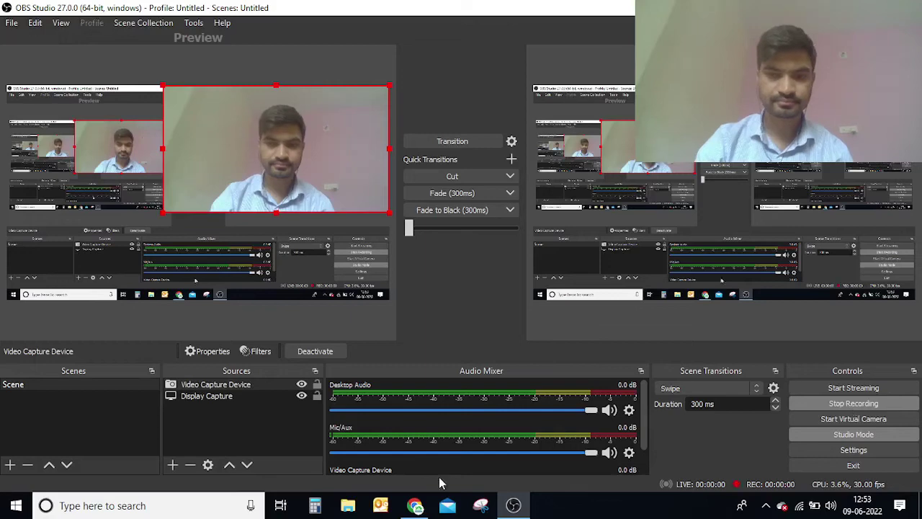
Start the OBS recording and shrink the webcam overlay into the preview's top-right corner
left_click(415, 506)
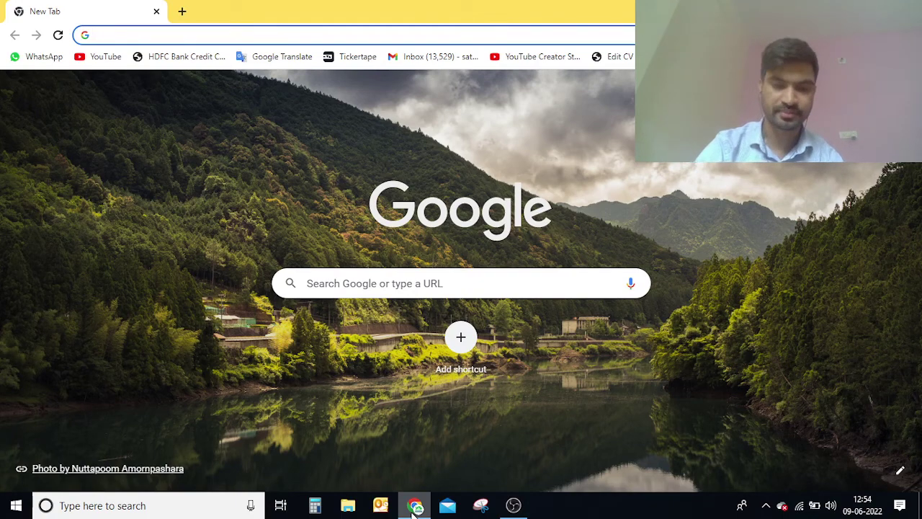
left_click(513, 505)
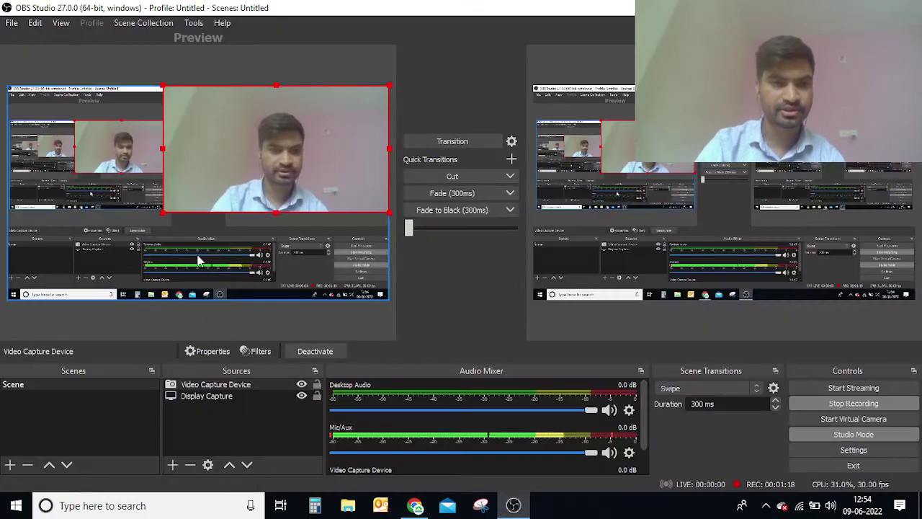
left_click_drag(164, 212, 331, 119)
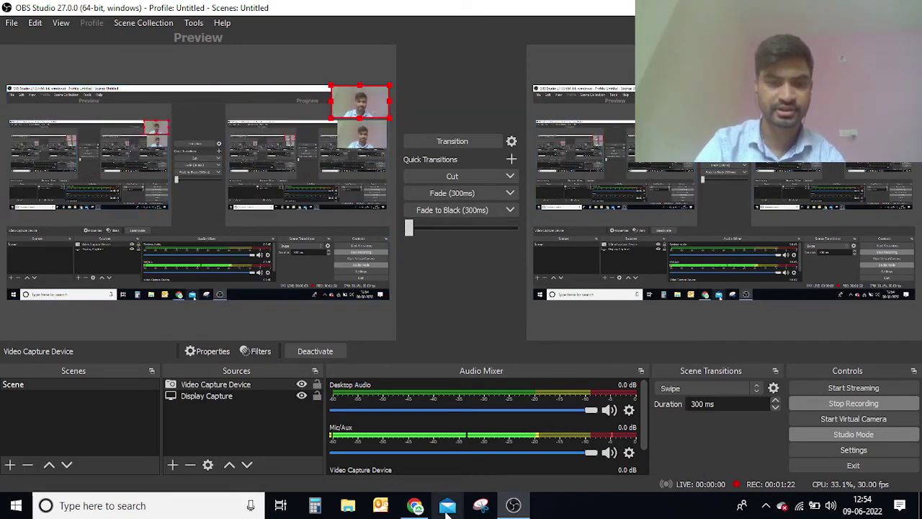
left_click(415, 505)
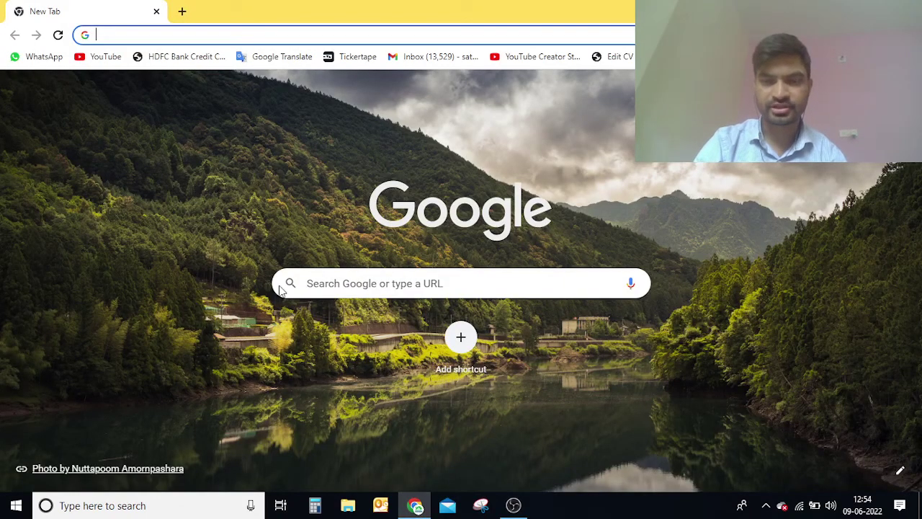
Search Google for 'good cv' and open the goodcv.com home page
left_click(123, 31)
type("goo")
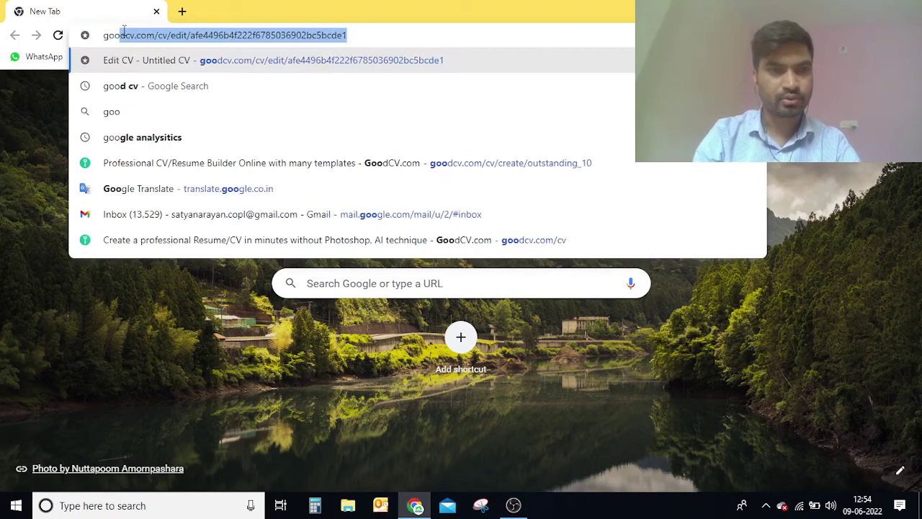
type("f\\")
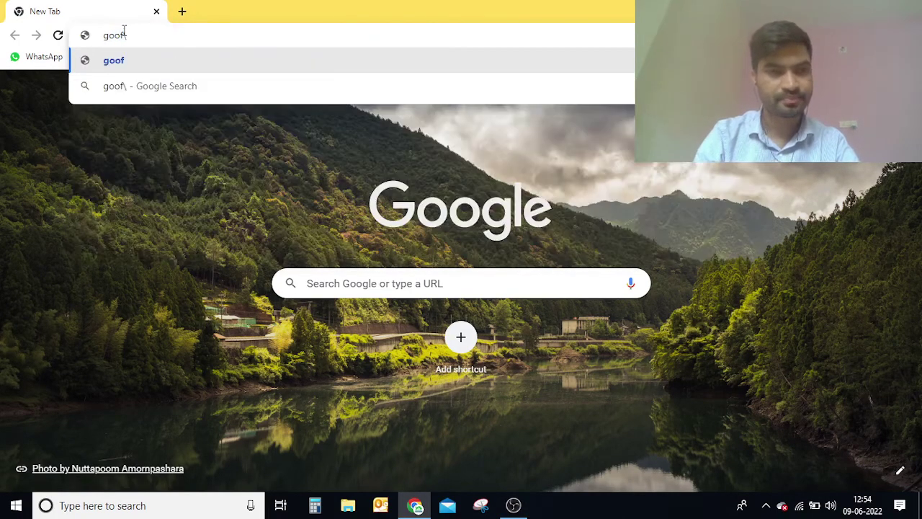
type("\\")
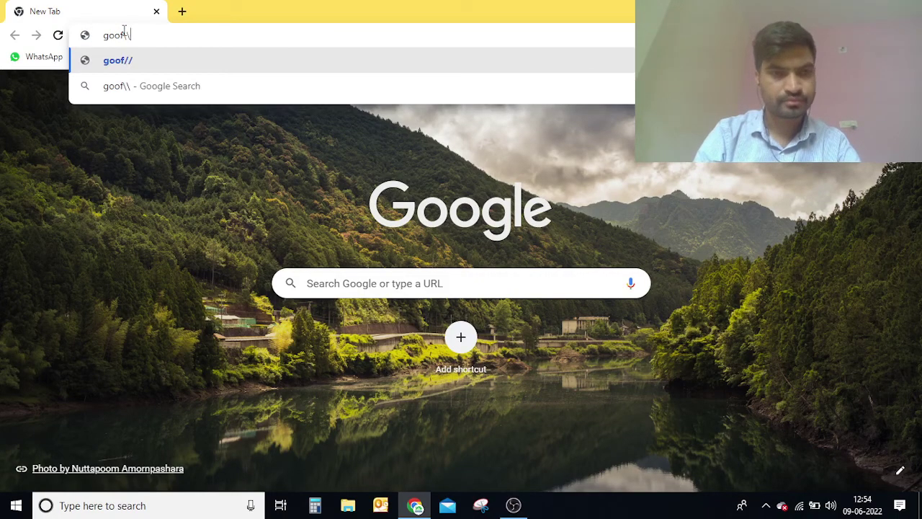
key("BackSpace")
key("BackSpace")
key("BackSpace")
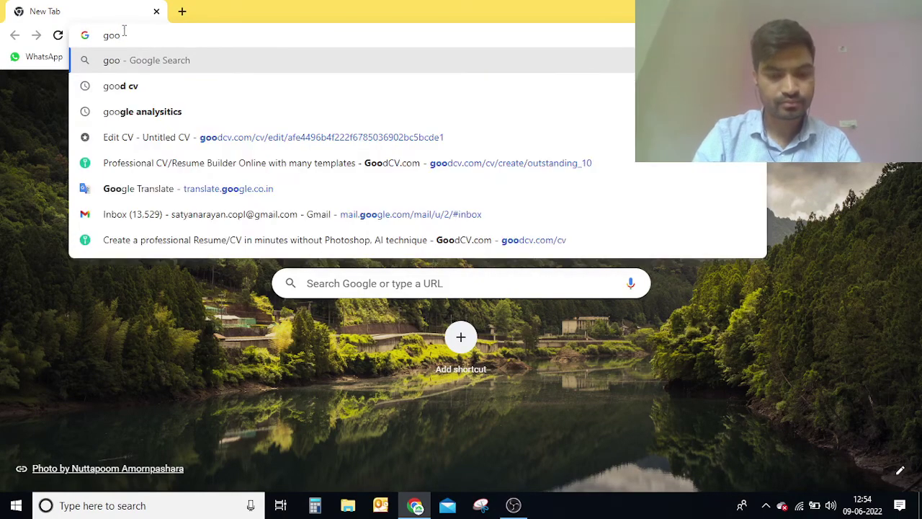
type("d cv")
key("Return")
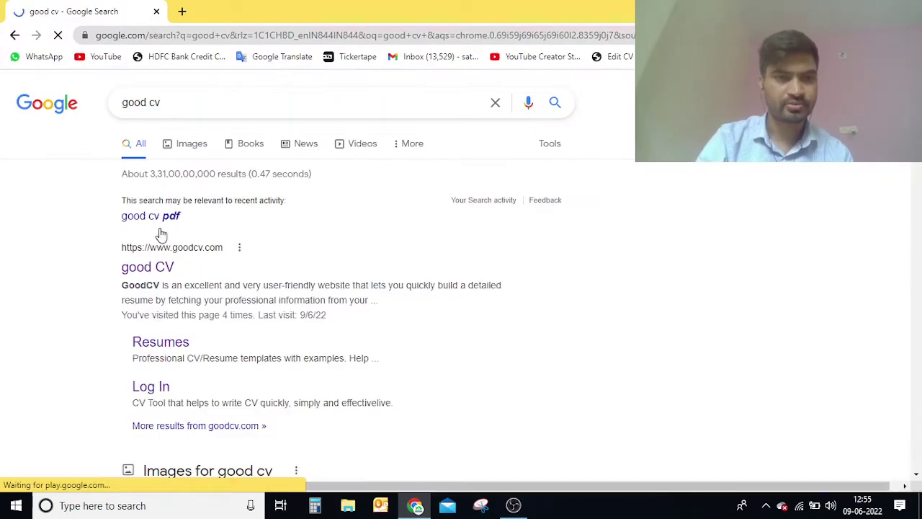
left_click(130, 272)
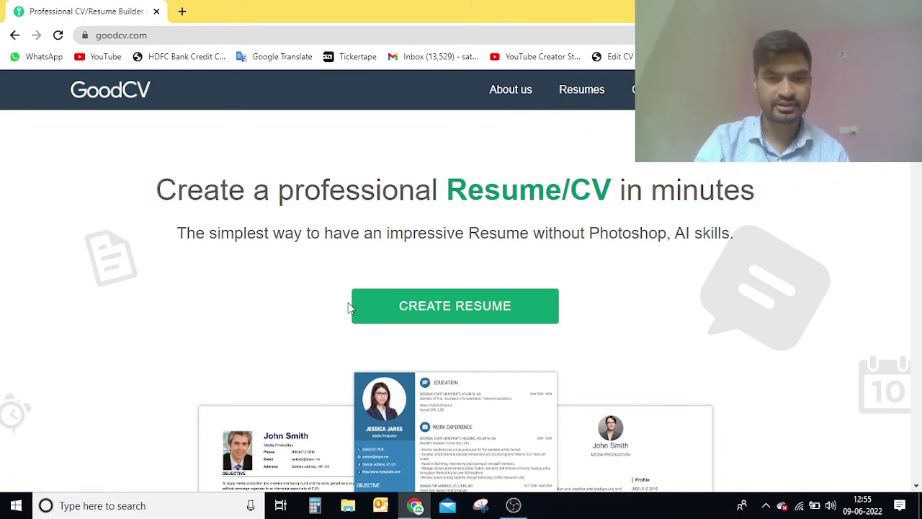
Go from the GoodCV home page to the resume templates gallery
scroll(362, 330, "down", 5)
scroll(362, 329, "down", 8)
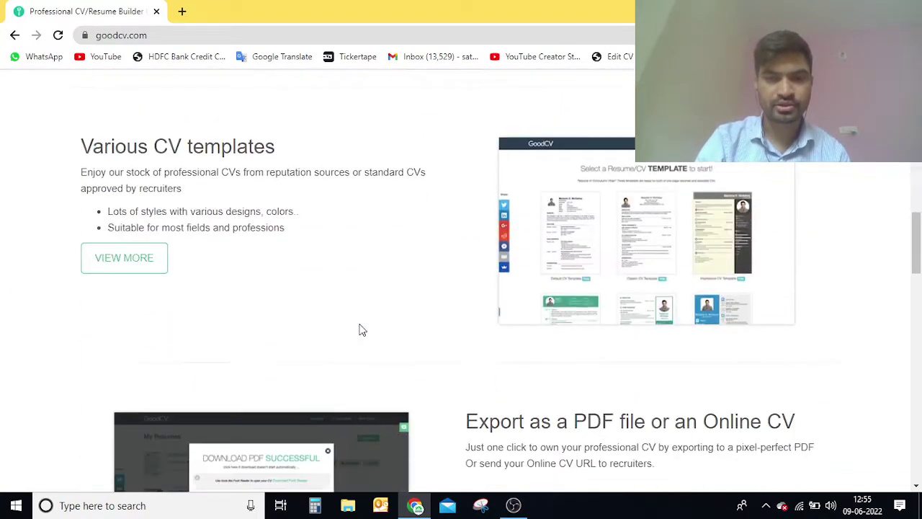
scroll(361, 327, "up", 12)
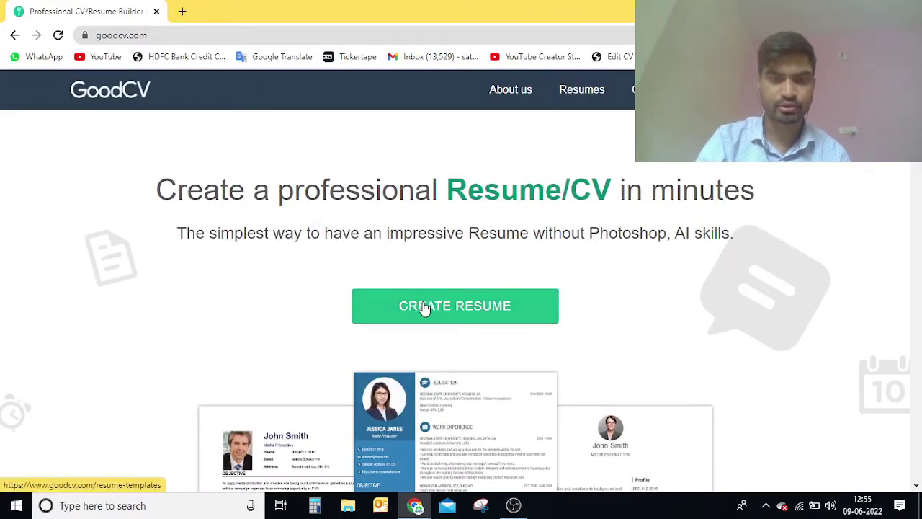
left_click(424, 306)
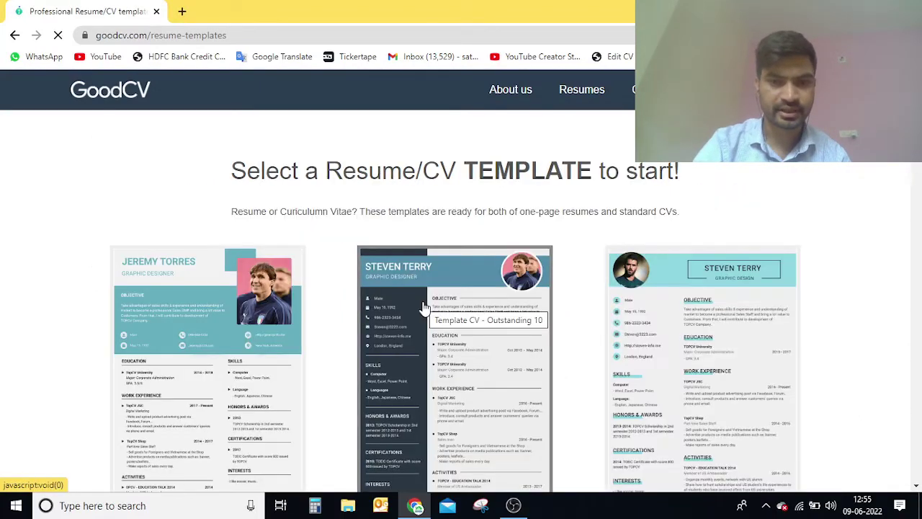
Scroll through the free template gallery to the Outstanding 5, 4 and 3 CV templates
scroll(423, 305, "down", 7)
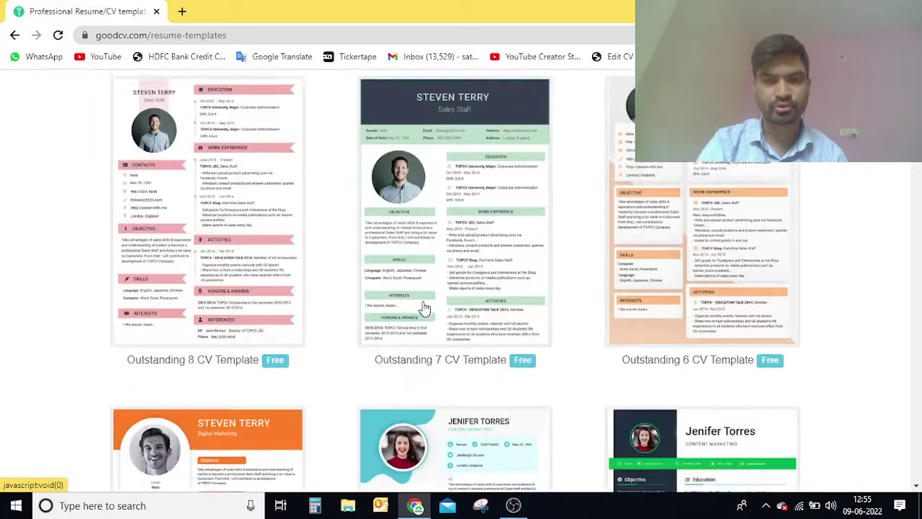
scroll(423, 306, "down", 7)
scroll(423, 306, "down", 10)
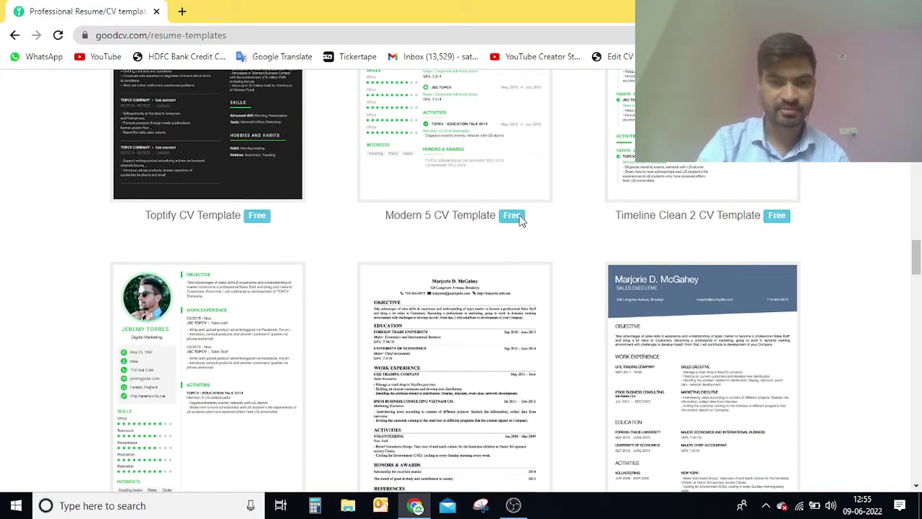
scroll(729, 276, "down", 5)
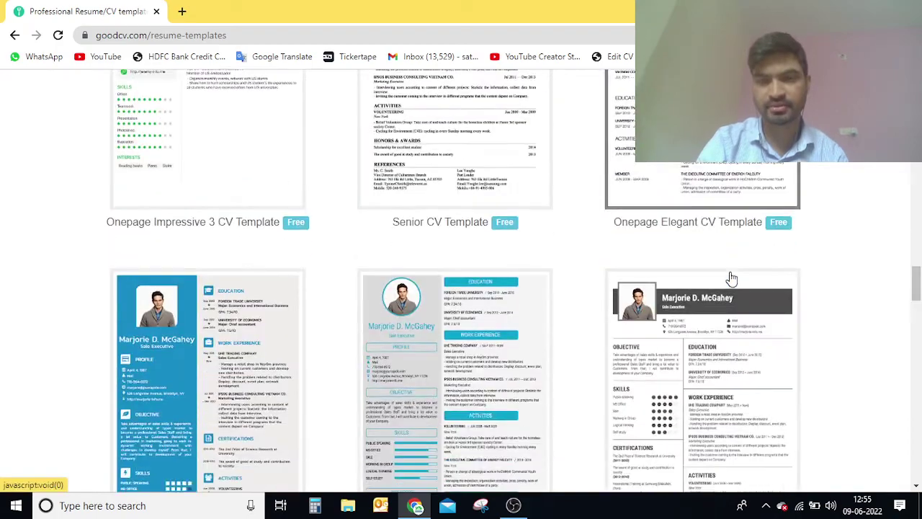
scroll(663, 308, "down", 5)
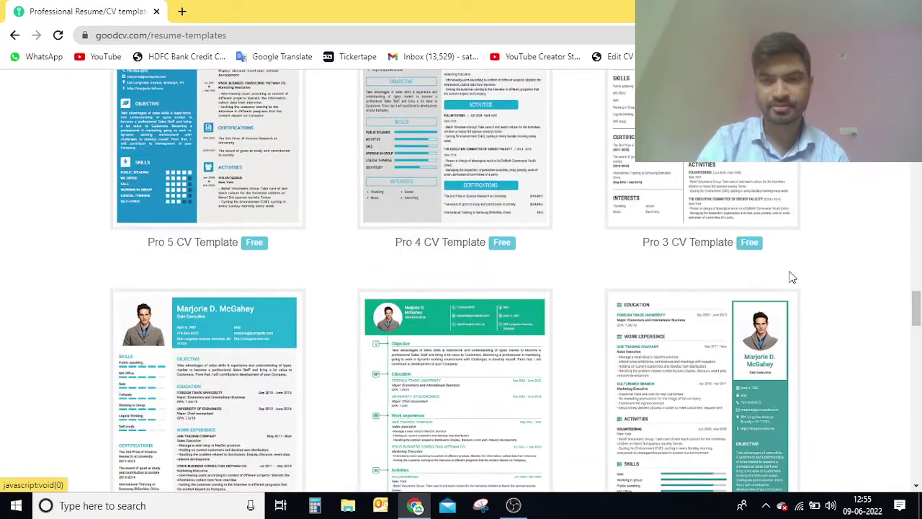
scroll(513, 318, "down", 5)
scroll(512, 318, "down", 4)
scroll(512, 319, "down", 5)
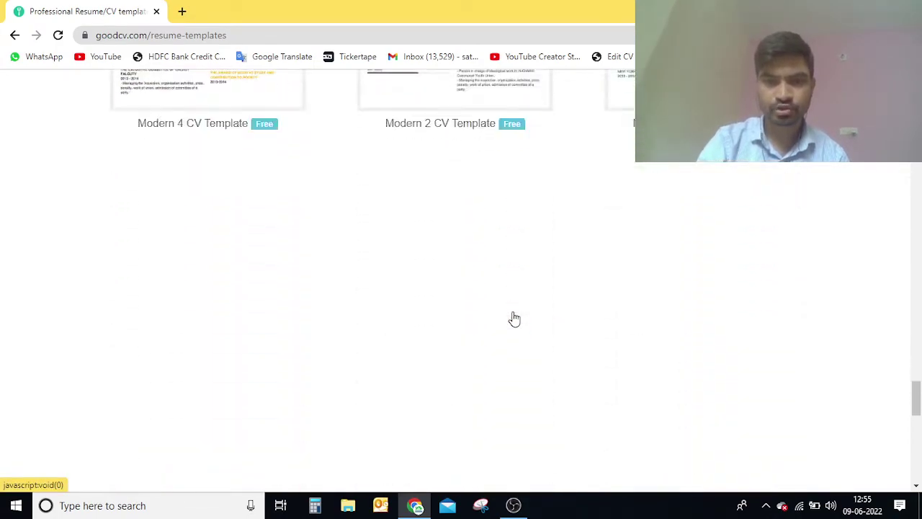
scroll(513, 319, "down", 5)
scroll(512, 318, "down", 5)
scroll(514, 318, "down", 4)
scroll(514, 318, "down", 4)
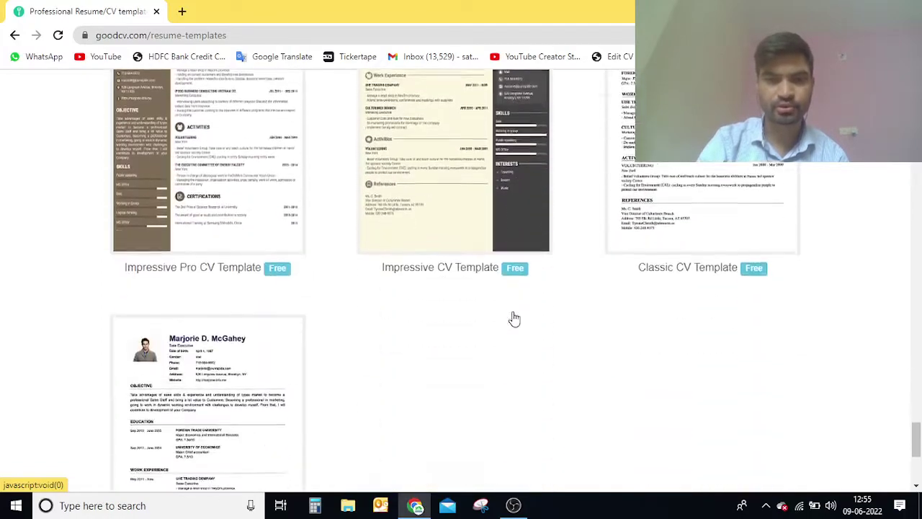
scroll(513, 318, "up", 5)
scroll(514, 318, "up", 2)
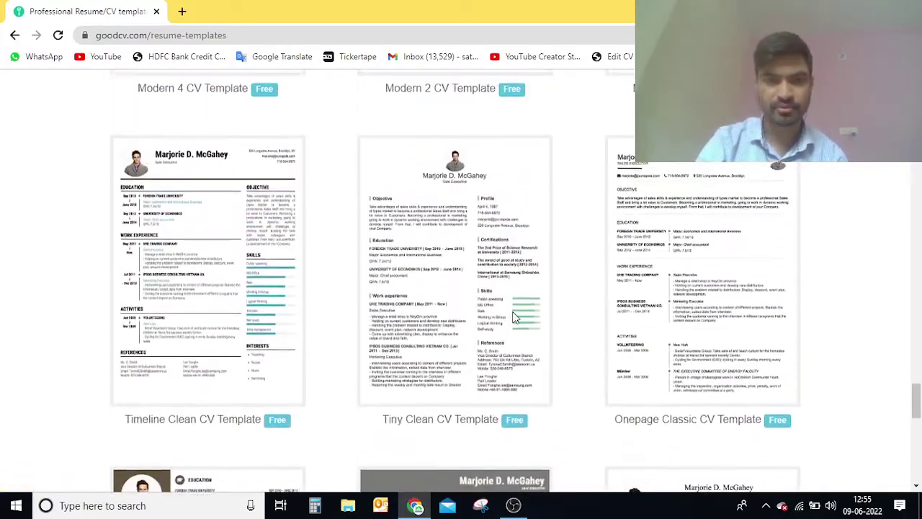
scroll(514, 317, "up", 4)
scroll(514, 318, "up", 4)
scroll(513, 317, "down", 3)
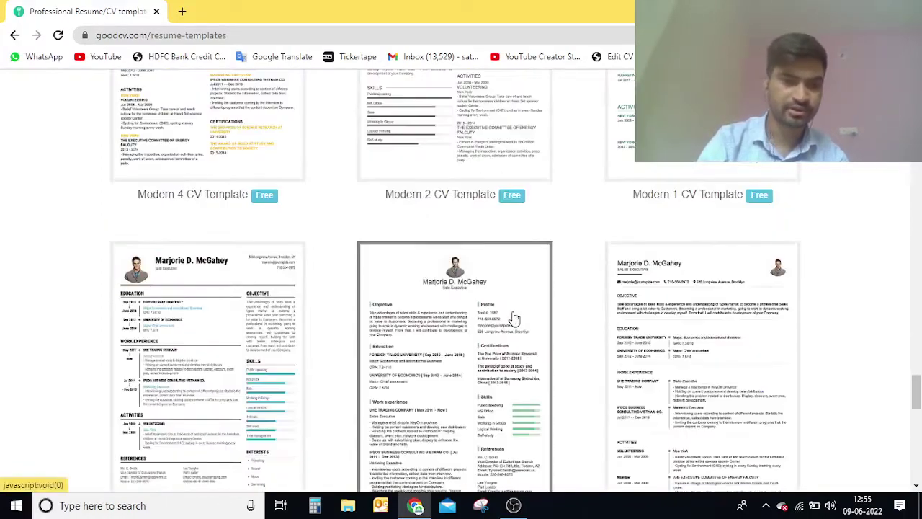
scroll(514, 318, "down", 1)
scroll(513, 318, "up", 4)
scroll(513, 318, "up", 2)
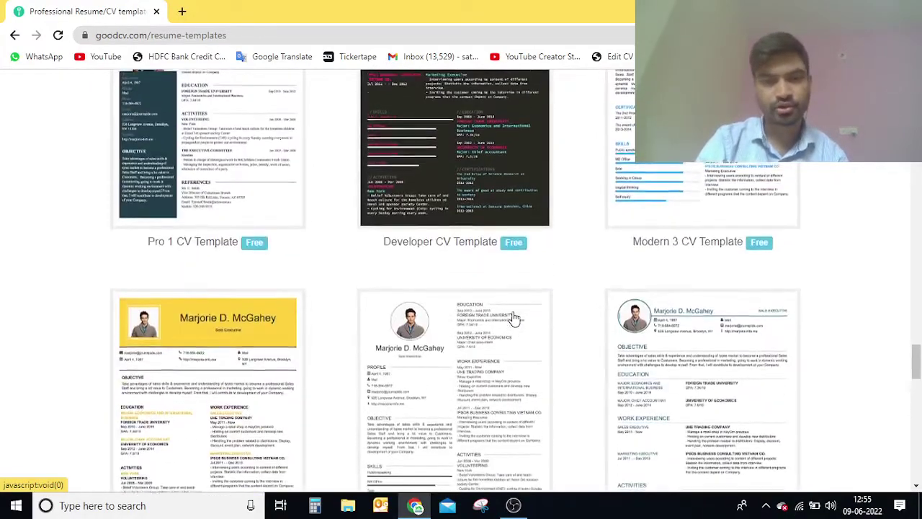
scroll(514, 318, "up", 4)
scroll(514, 318, "up", 4)
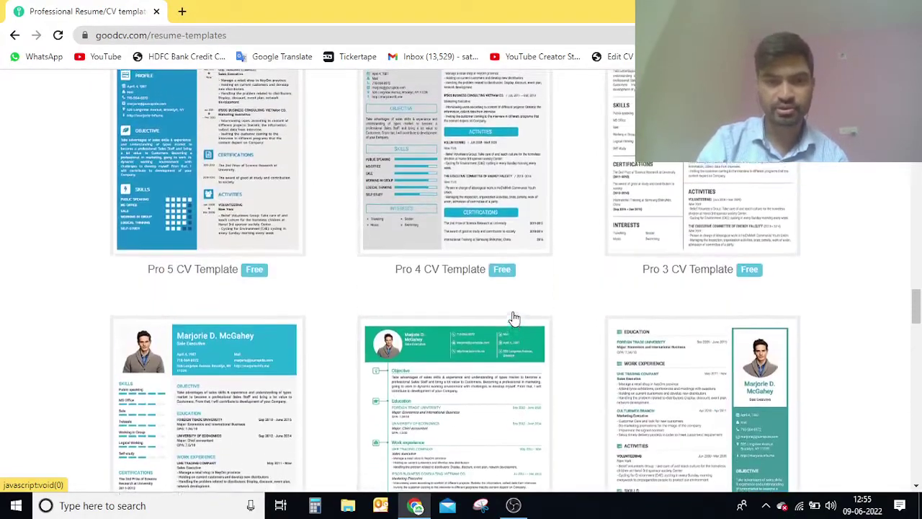
scroll(513, 318, "up", 4)
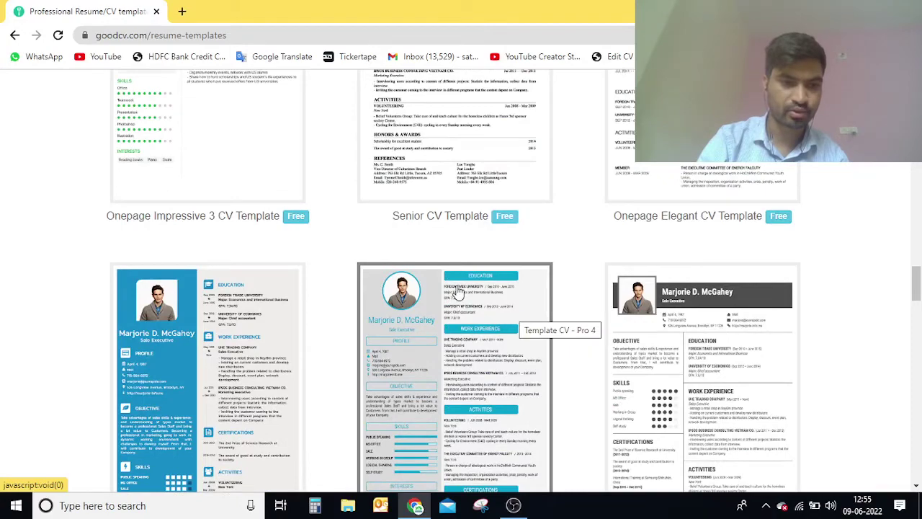
scroll(617, 225, "up", 5)
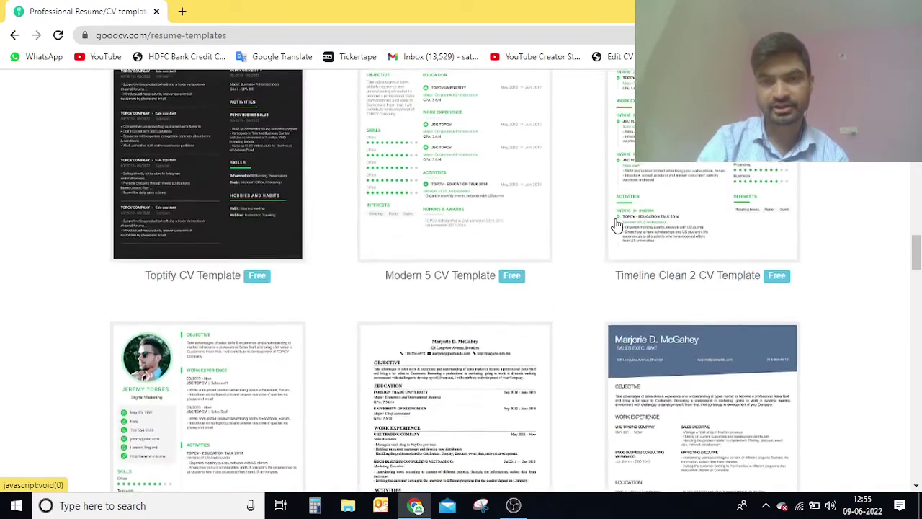
scroll(616, 226, "up", 3)
scroll(616, 225, "up", 4)
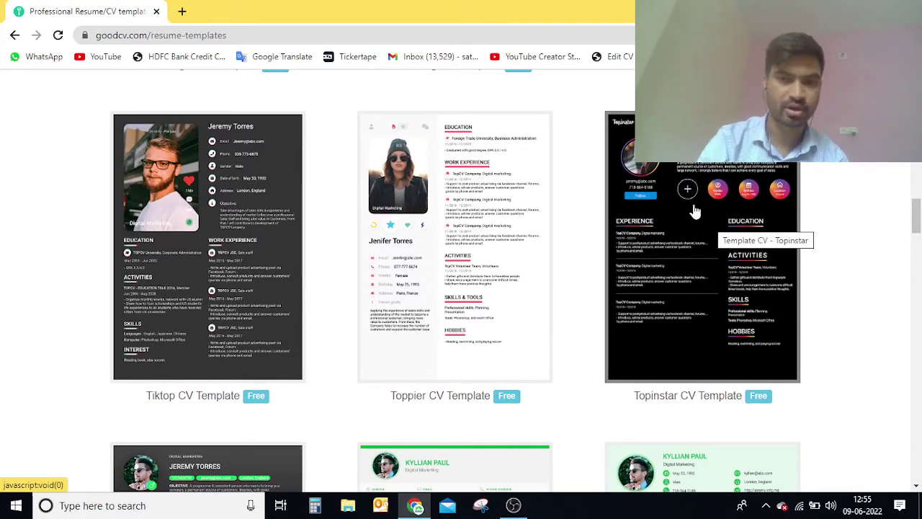
scroll(567, 229, "up", 4)
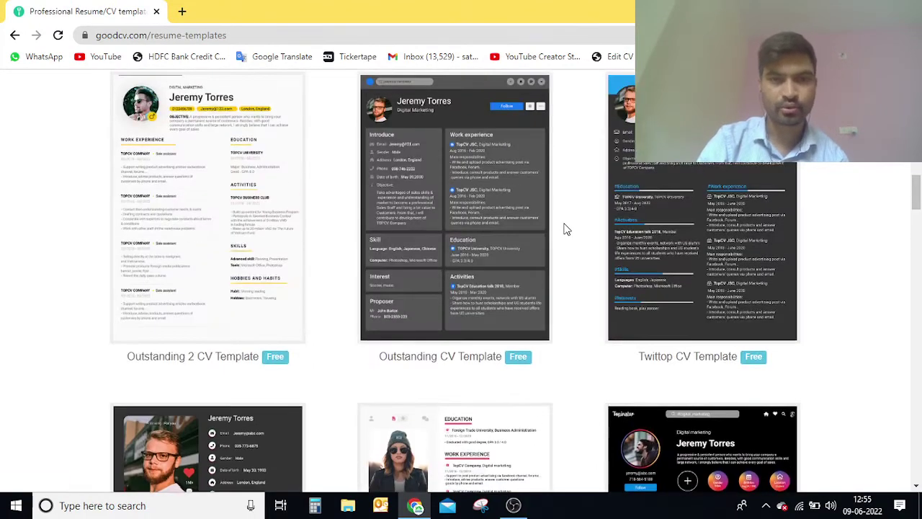
scroll(567, 229, "up", 4)
scroll(567, 229, "up", 2)
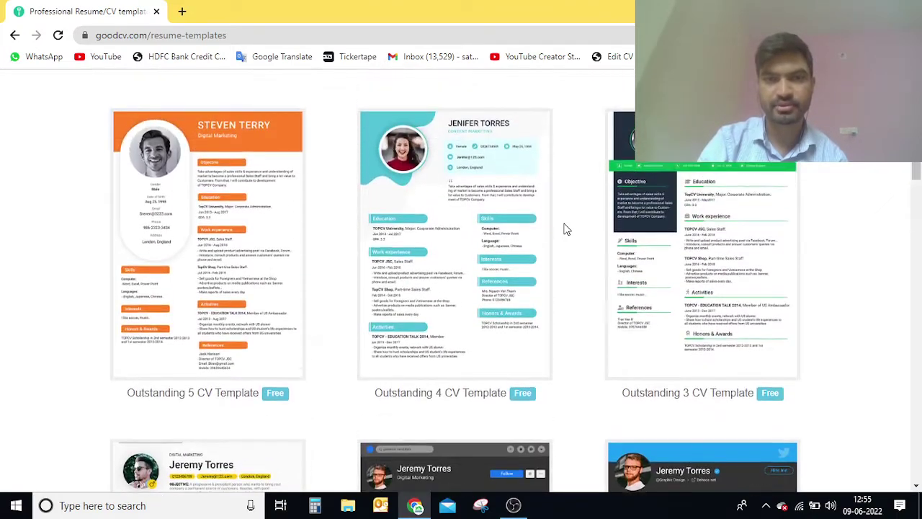
scroll(567, 229, "up", 2)
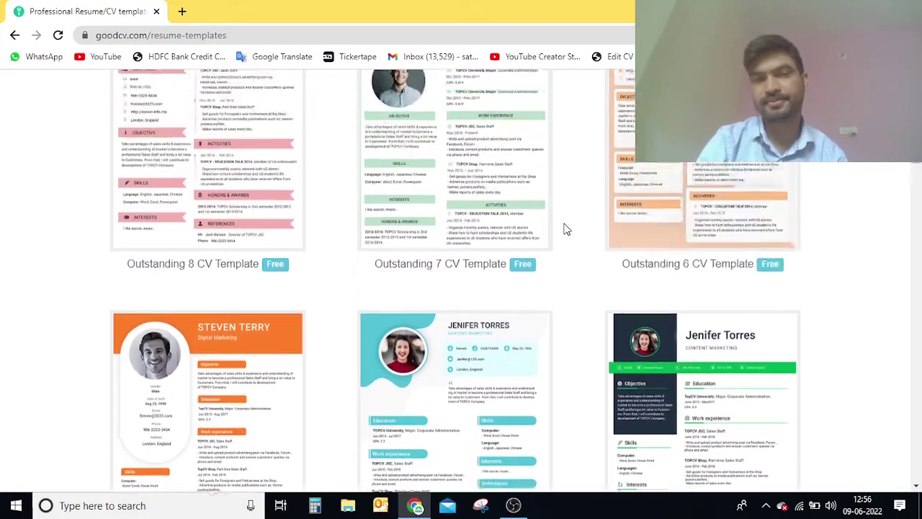
scroll(567, 230, "up", 3)
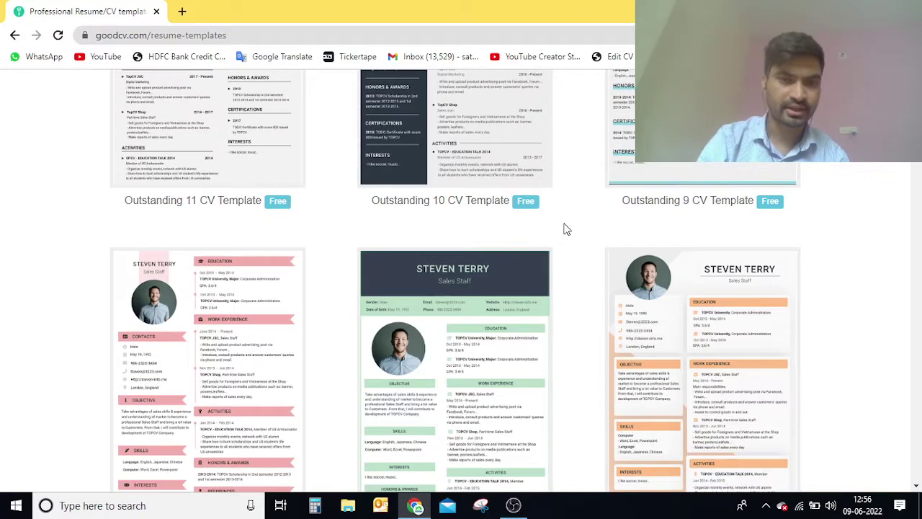
scroll(567, 229, "up", 2)
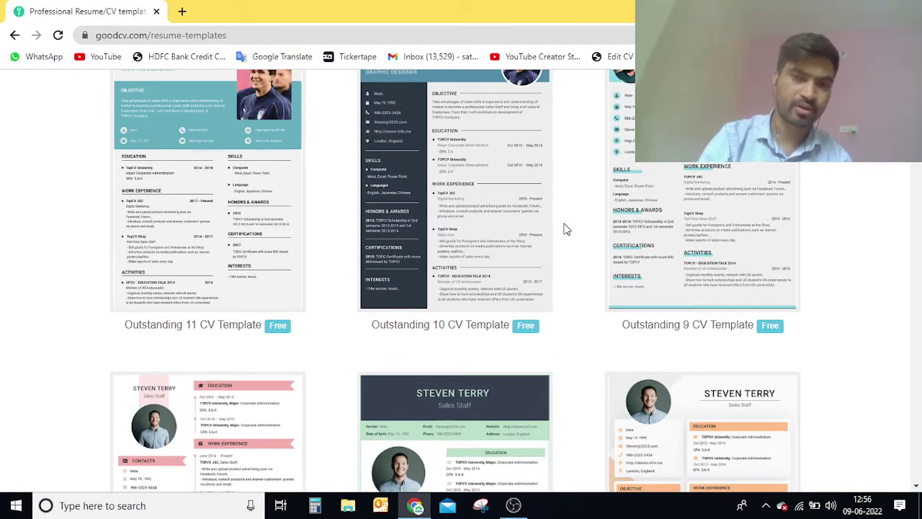
scroll(567, 229, "up", 3)
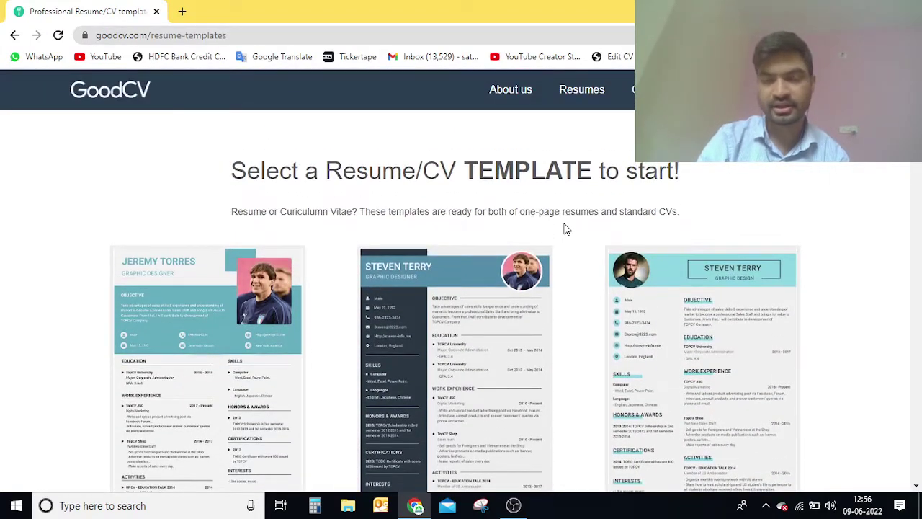
scroll(567, 229, "down", 4)
scroll(567, 229, "down", 2)
scroll(567, 229, "down", 3)
scroll(567, 230, "down", 2)
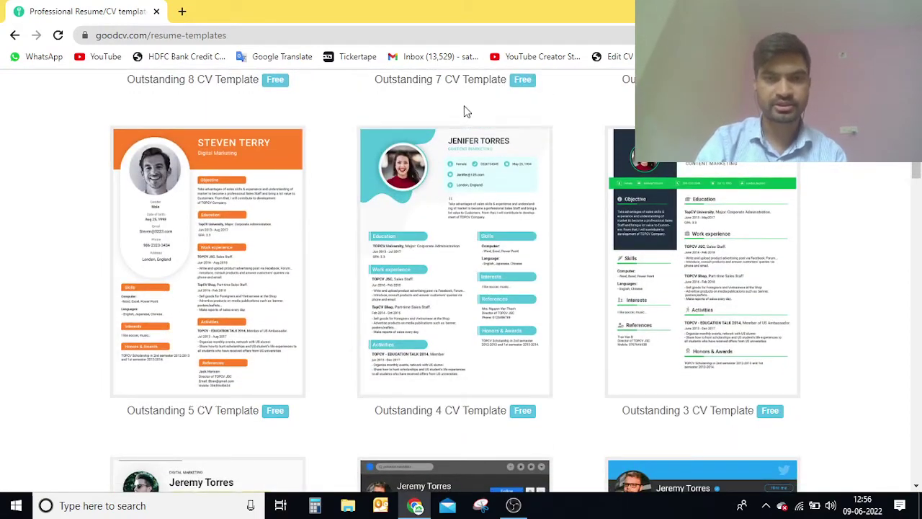
left_click(439, 263)
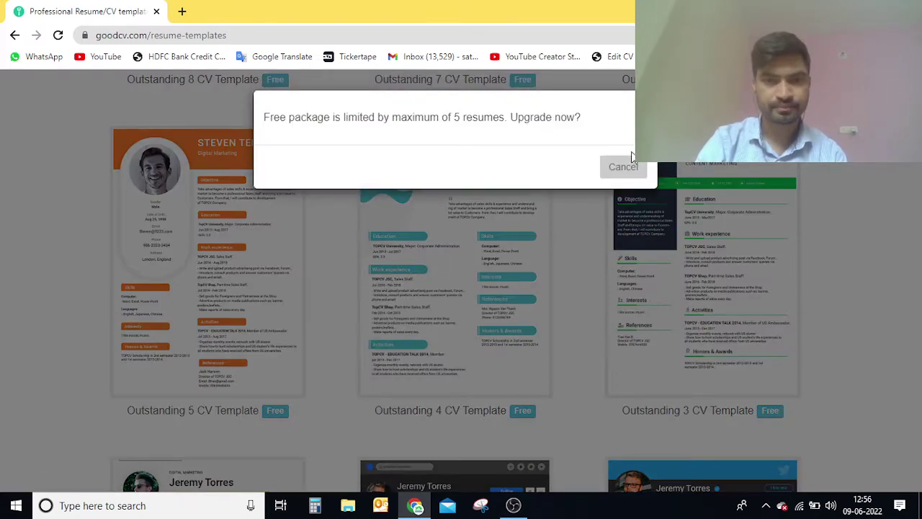
left_click(623, 168)
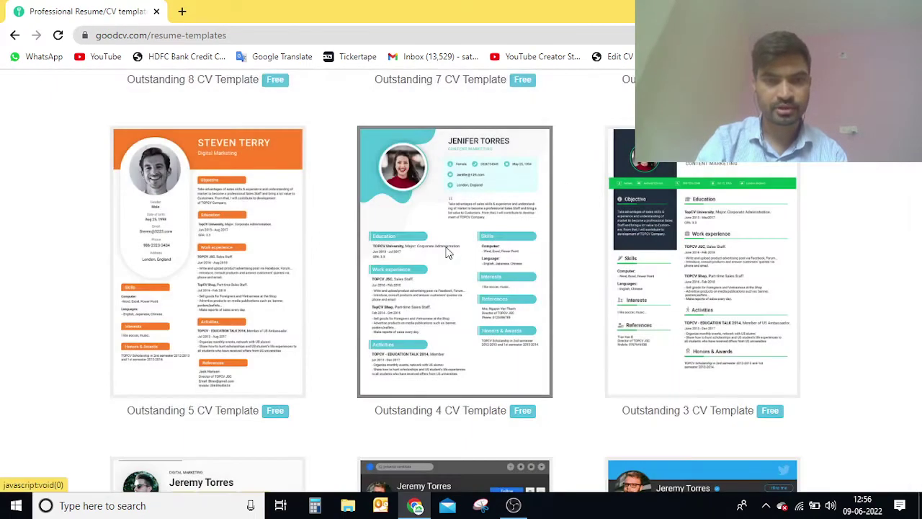
left_click(447, 251)
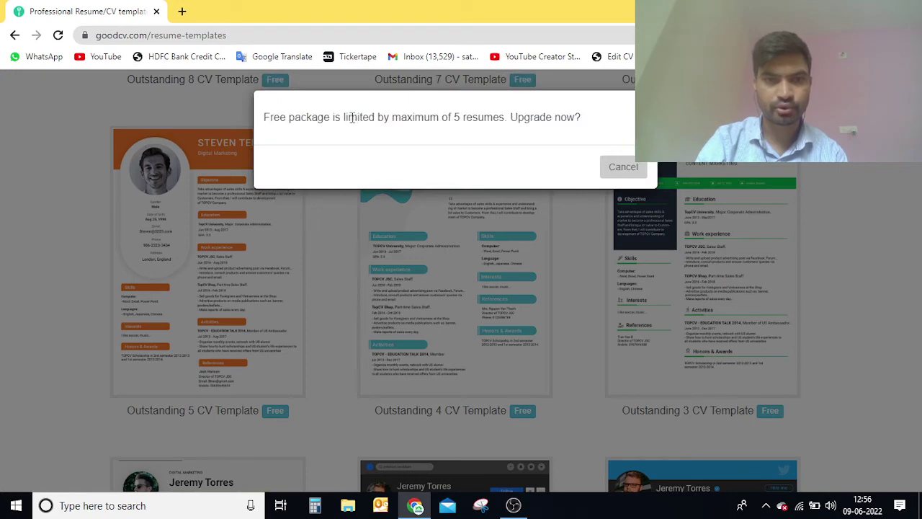
left_click(623, 168)
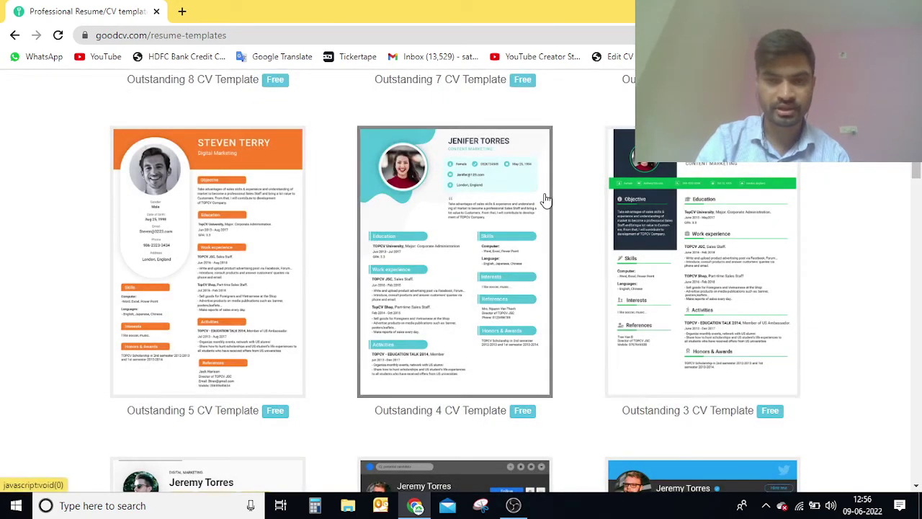
scroll(432, 266, "up", 10)
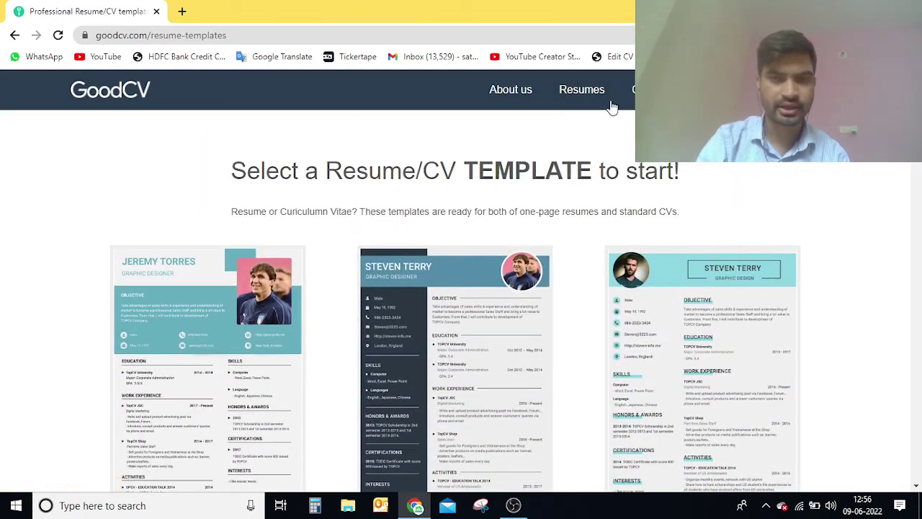
left_click(586, 95)
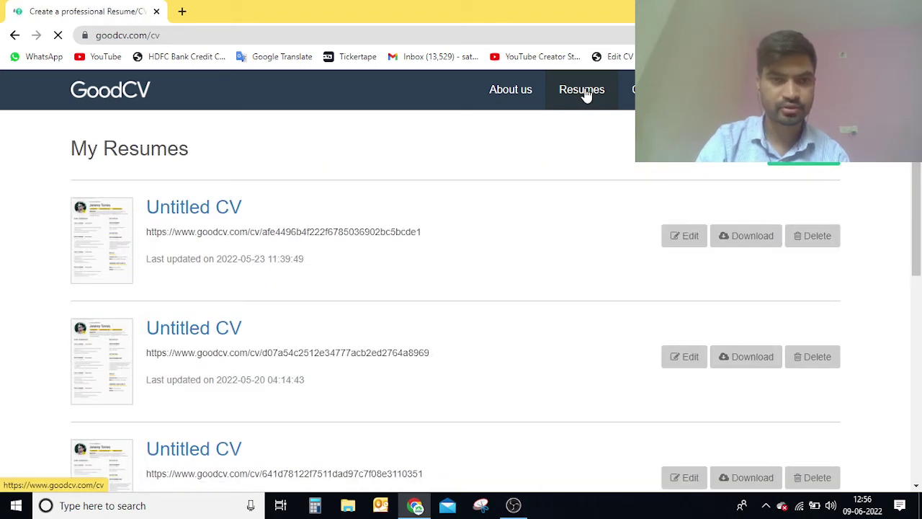
scroll(351, 346, "down", 1)
scroll(352, 346, "down", 2)
scroll(353, 346, "down", 2)
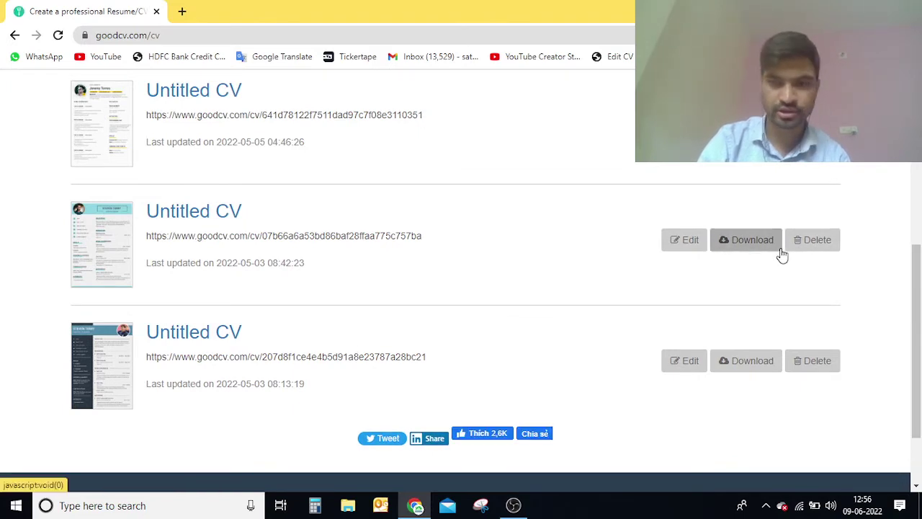
left_click(809, 245)
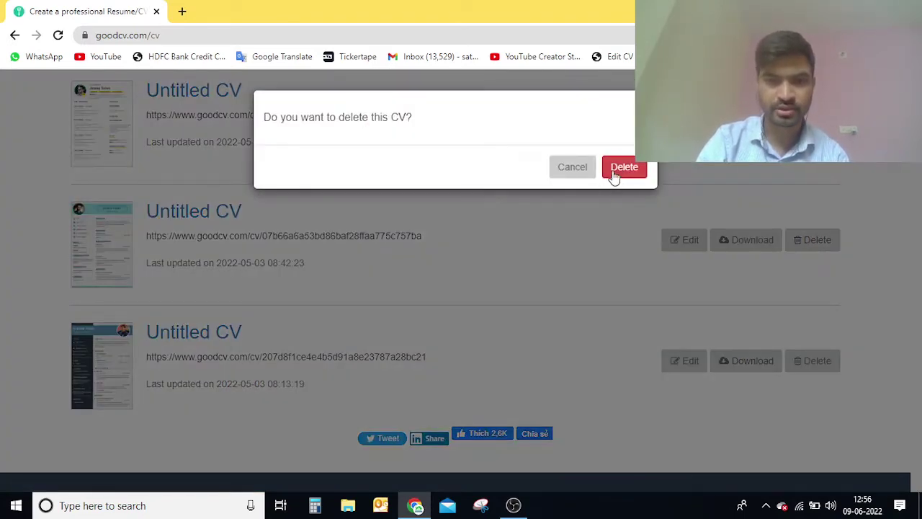
left_click(621, 177)
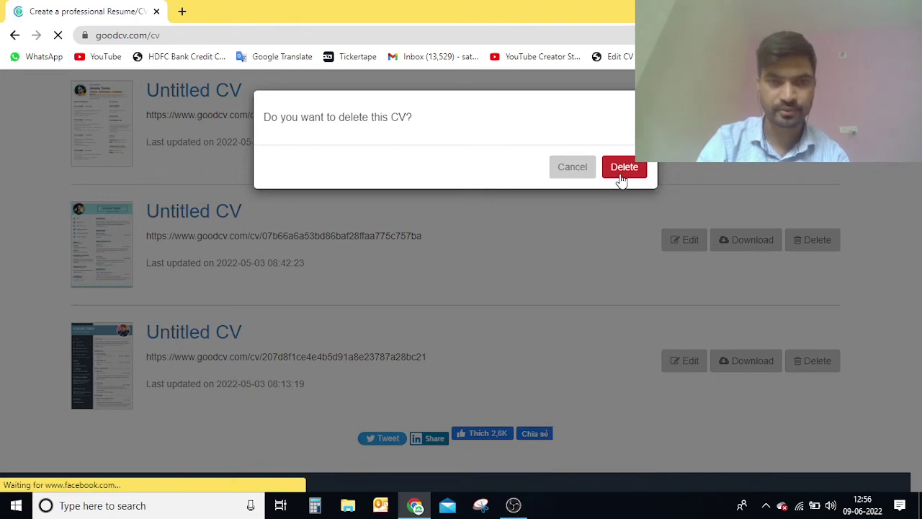
scroll(541, 276, "down", 1)
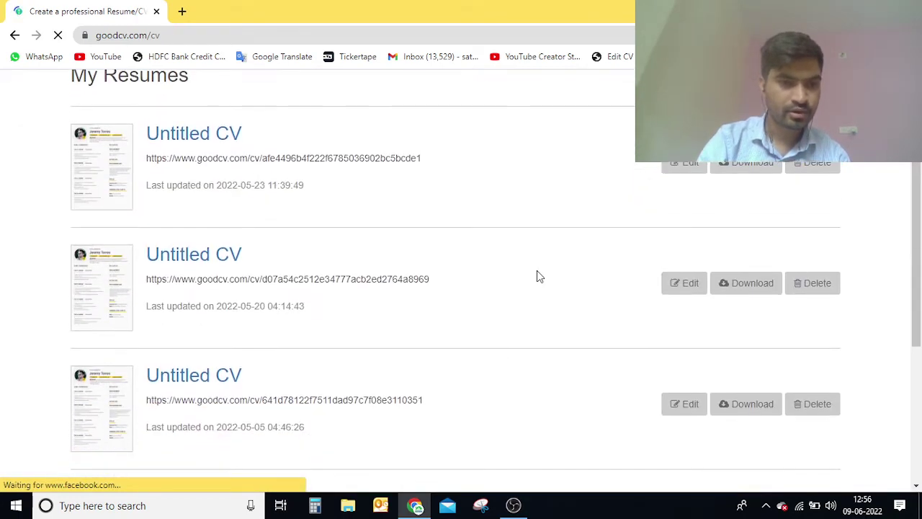
scroll(541, 276, "down", 2)
scroll(540, 276, "down", 2)
Create a new resume from the Outstanding 4 CV template
scroll(537, 276, "up", 5)
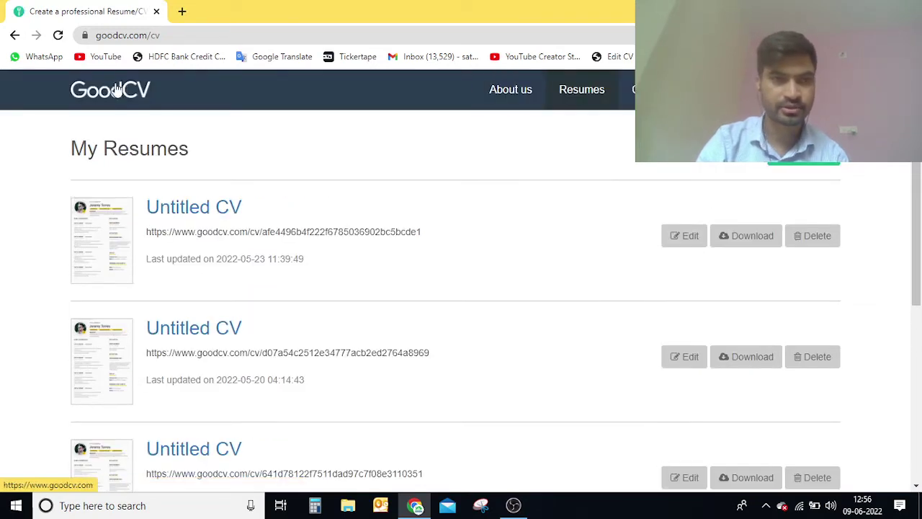
left_click(108, 92)
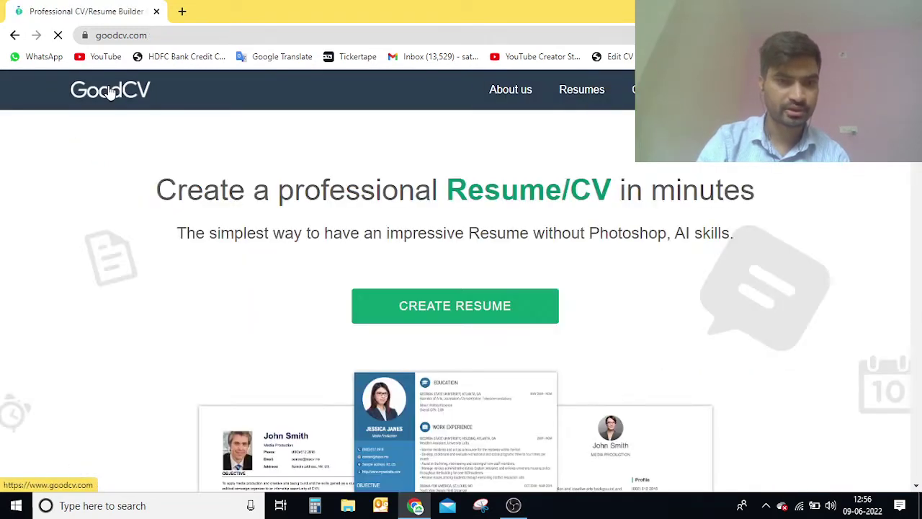
left_click(469, 309)
scroll(468, 310, "down", 3)
scroll(468, 310, "down", 2)
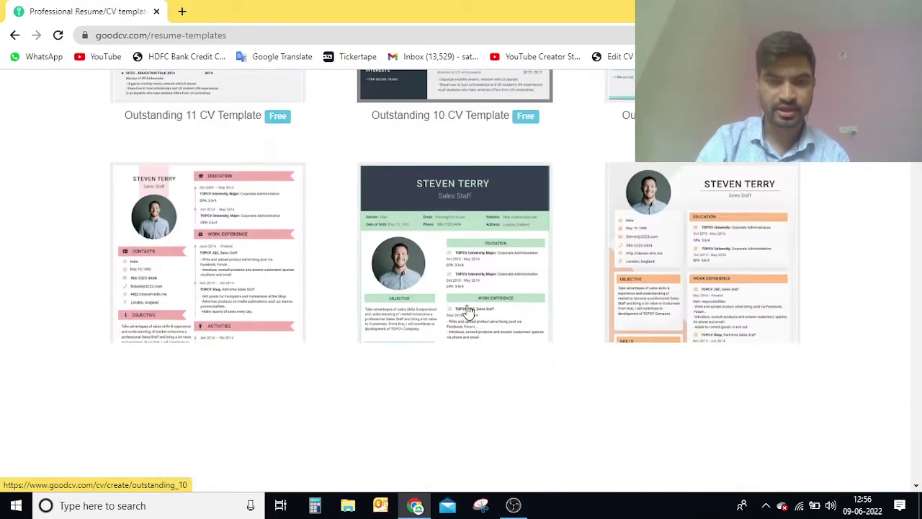
scroll(468, 310, "down", 2)
scroll(468, 310, "down", 4)
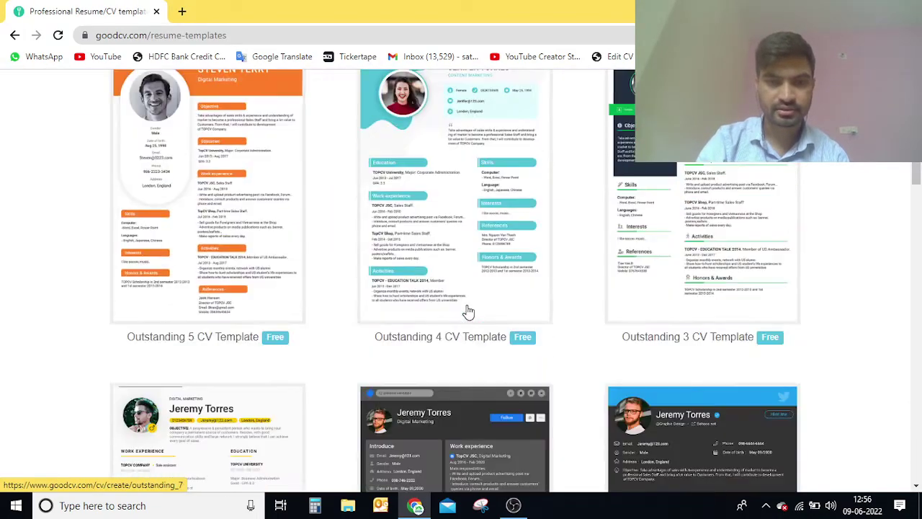
left_click(436, 196)
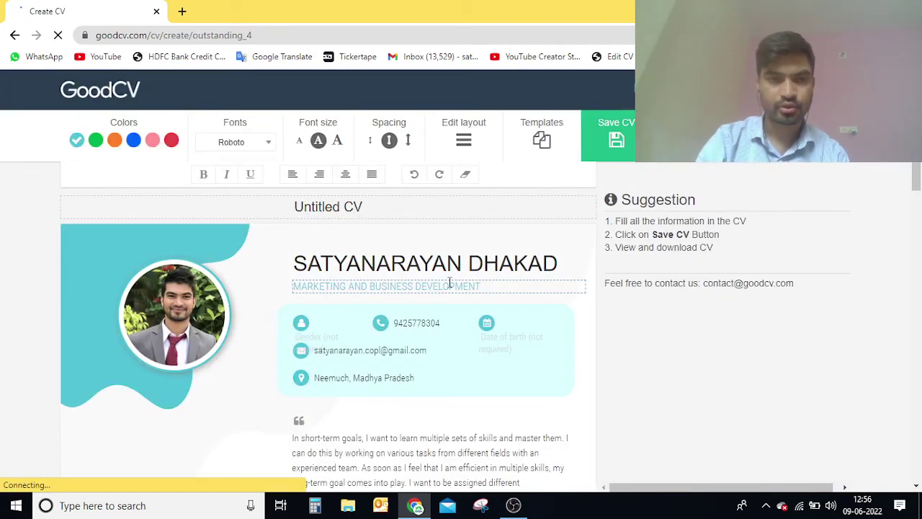
Scroll through the pre-filled Outstanding 4 CV in the editor
scroll(546, 364, "down", 5)
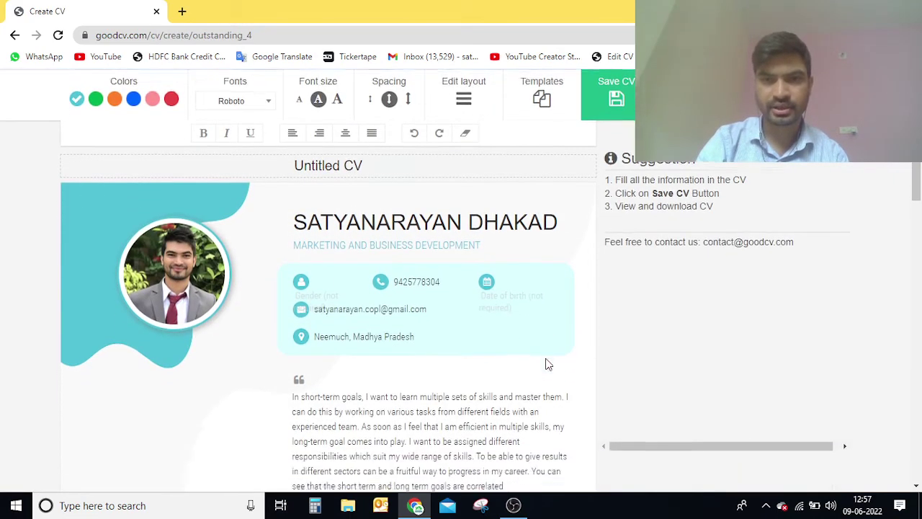
scroll(545, 364, "down", 2)
scroll(546, 364, "down", 2)
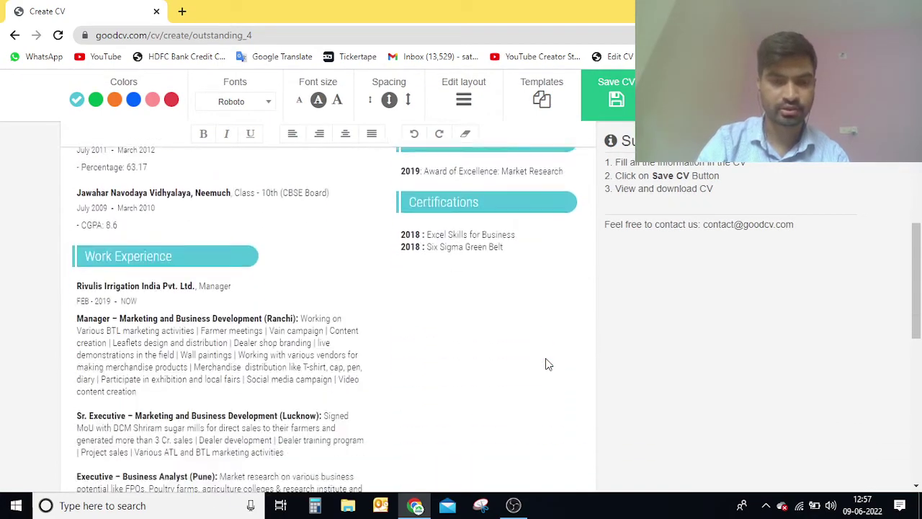
scroll(546, 363, "down", 1)
scroll(546, 363, "down", 5)
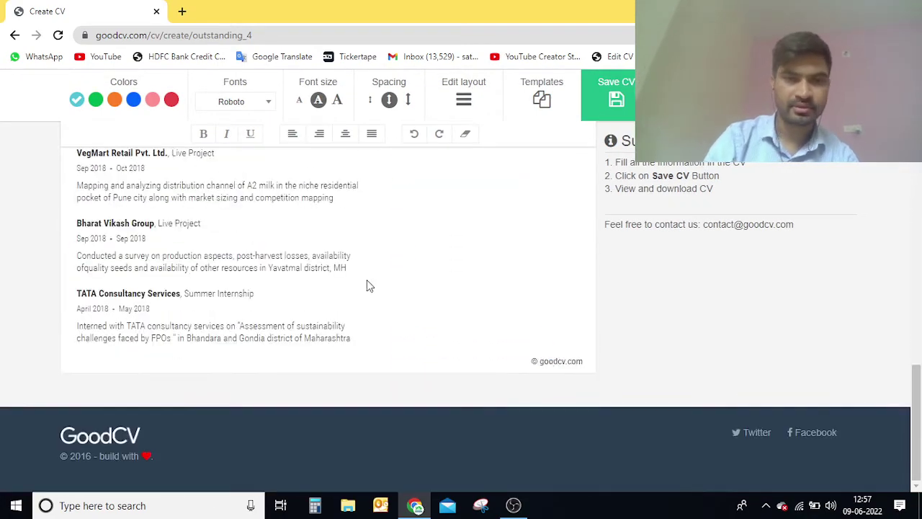
scroll(368, 285, "up", 8)
scroll(368, 284, "up", 7)
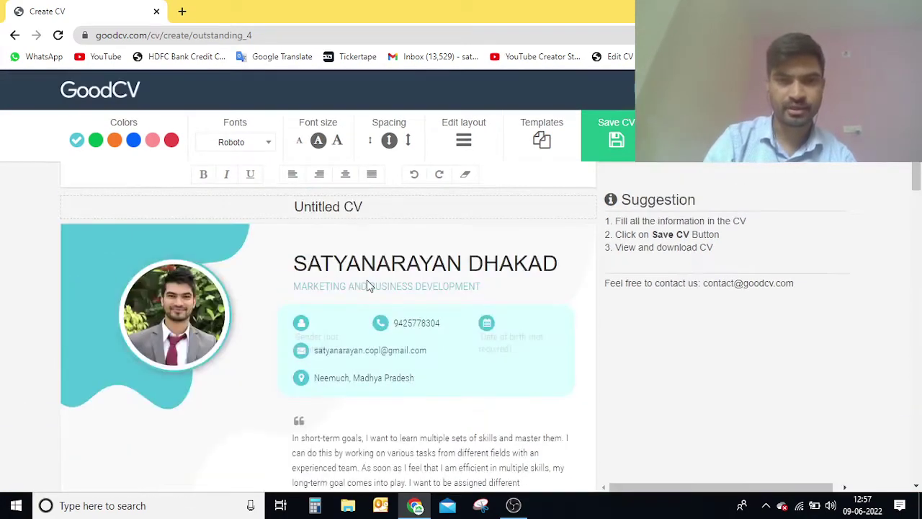
Create a new resume from the Outstanding 11 template and scroll through its filled sections
left_click(75, 94)
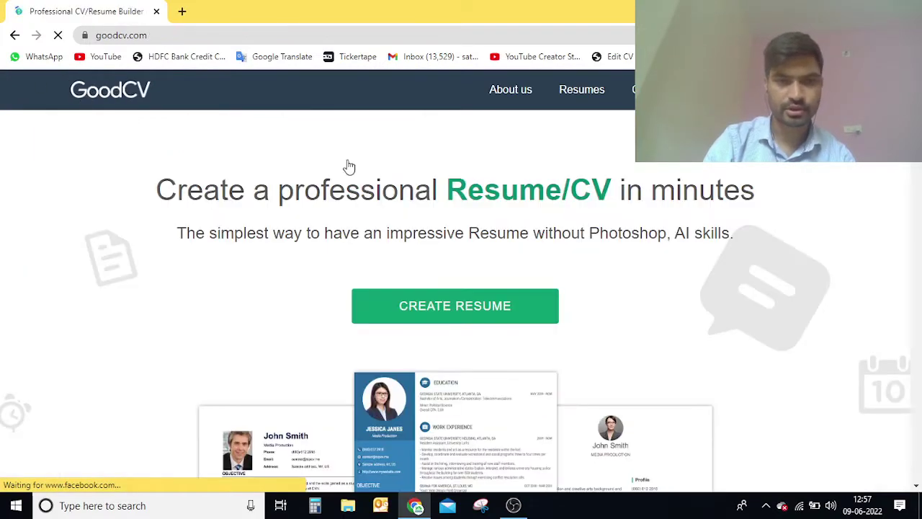
left_click(382, 318)
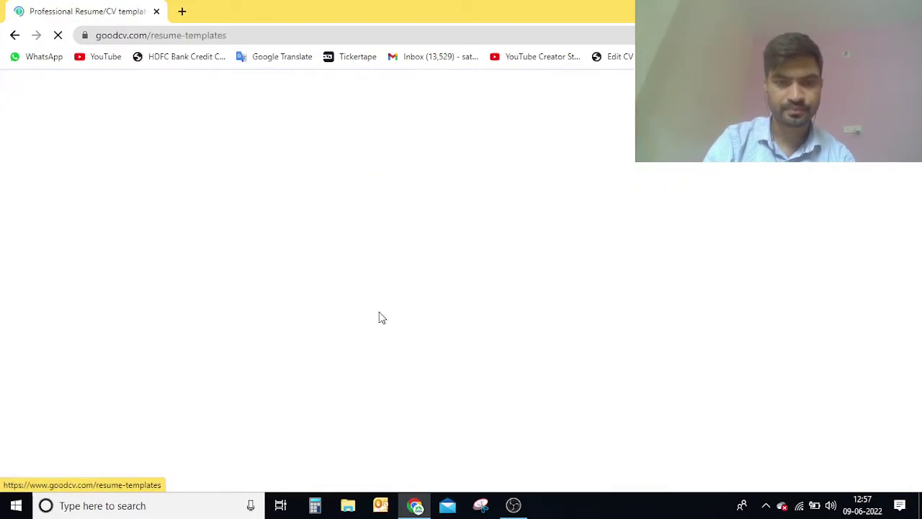
left_click(196, 367)
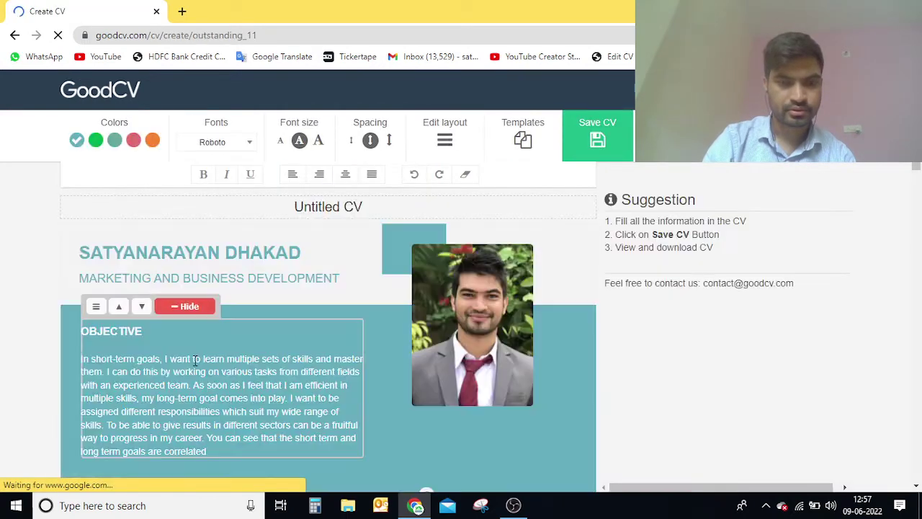
scroll(526, 403, "down", 3)
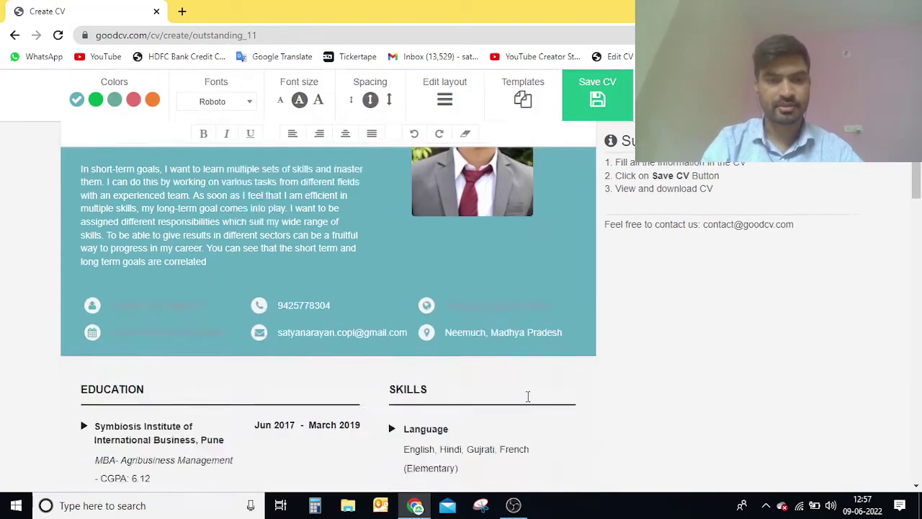
scroll(527, 397, "down", 2)
scroll(527, 397, "up", 5)
scroll(527, 401, "down", 2)
scroll(527, 402, "down", 3)
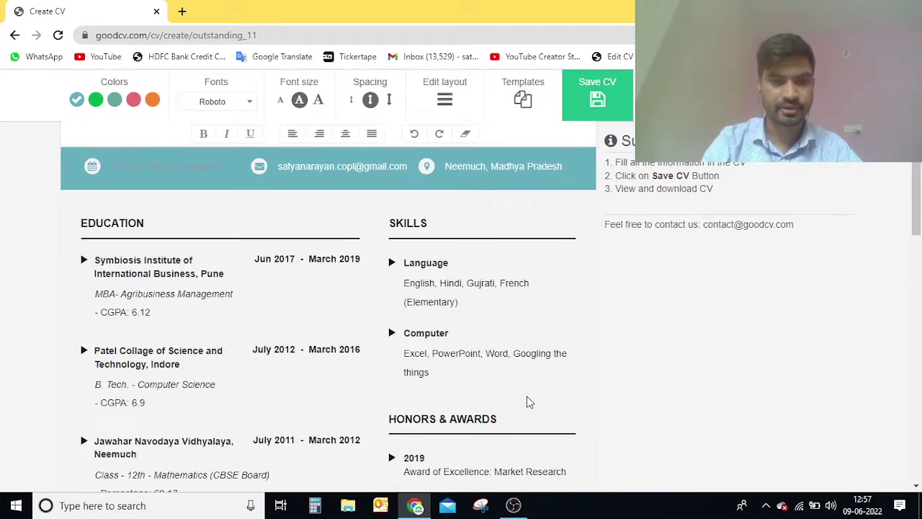
scroll(527, 401, "up", 5)
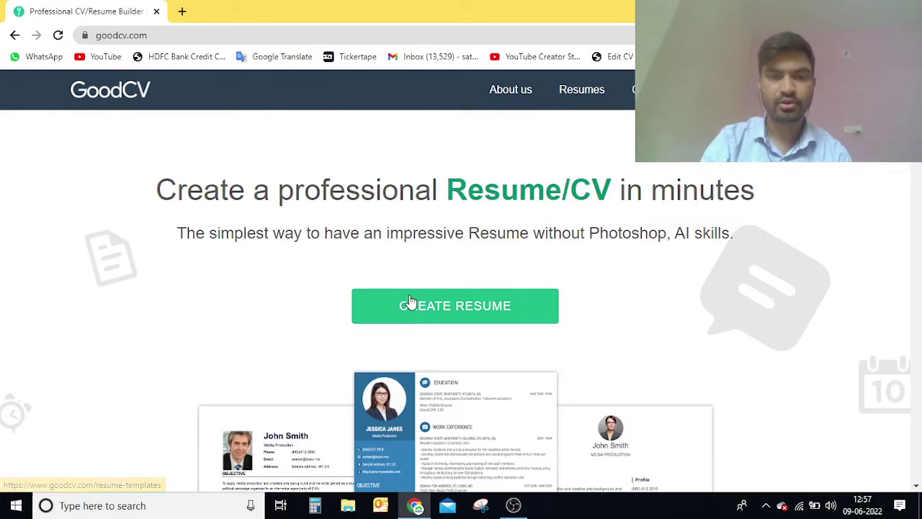
Open the Outstanding 3 template from the resume template gallery
left_click(409, 301)
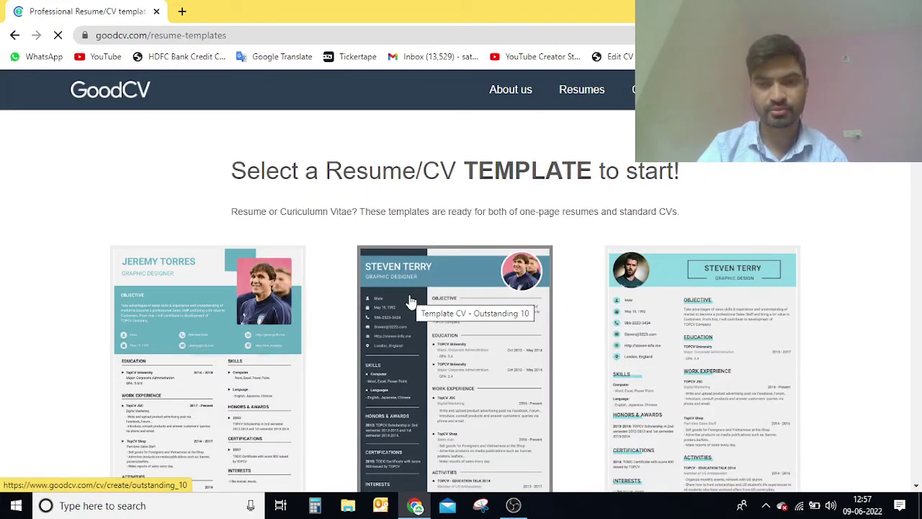
scroll(642, 304, "down", 6)
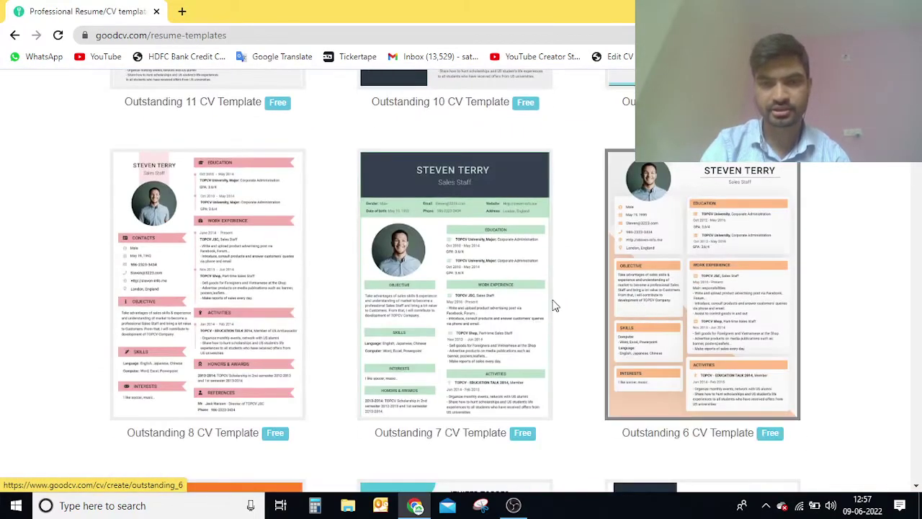
scroll(529, 305, "down", 6)
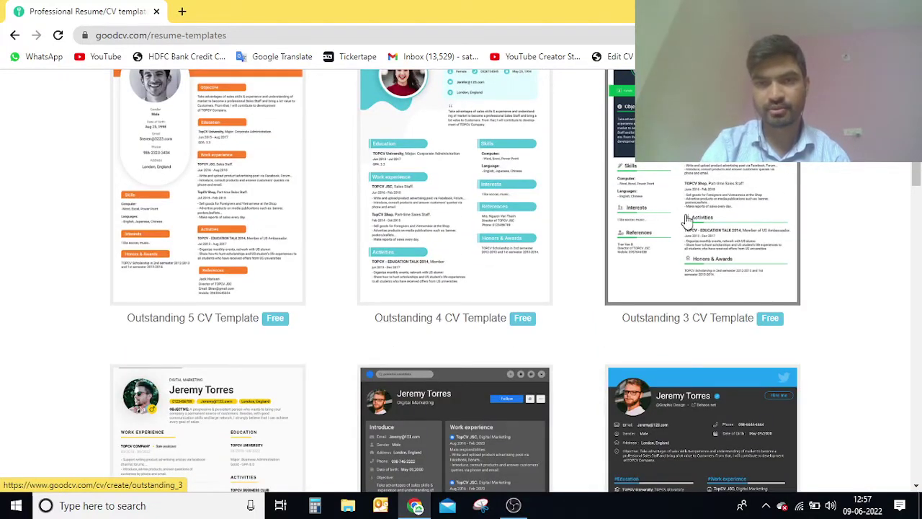
left_click(655, 194)
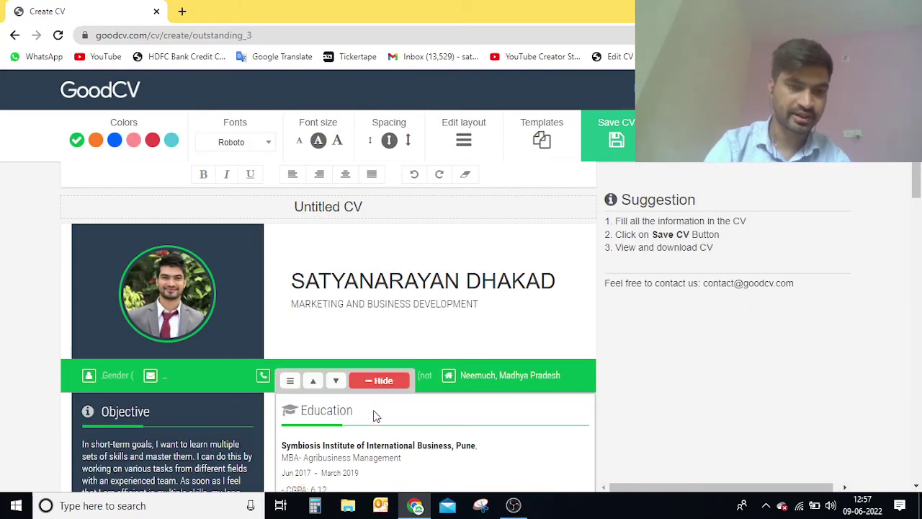
Scroll through the whole Outstanding 3 resume down to the footer and back up
scroll(374, 416, "down", 3)
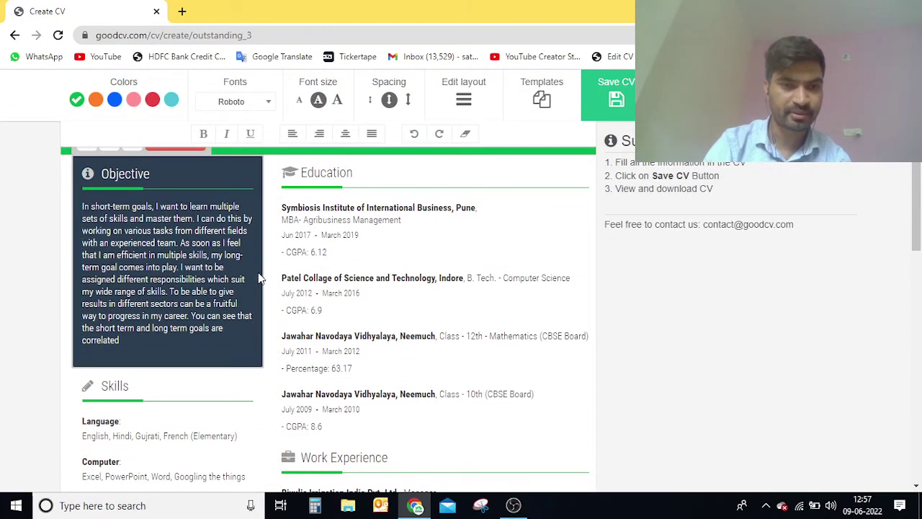
scroll(353, 313, "down", 3)
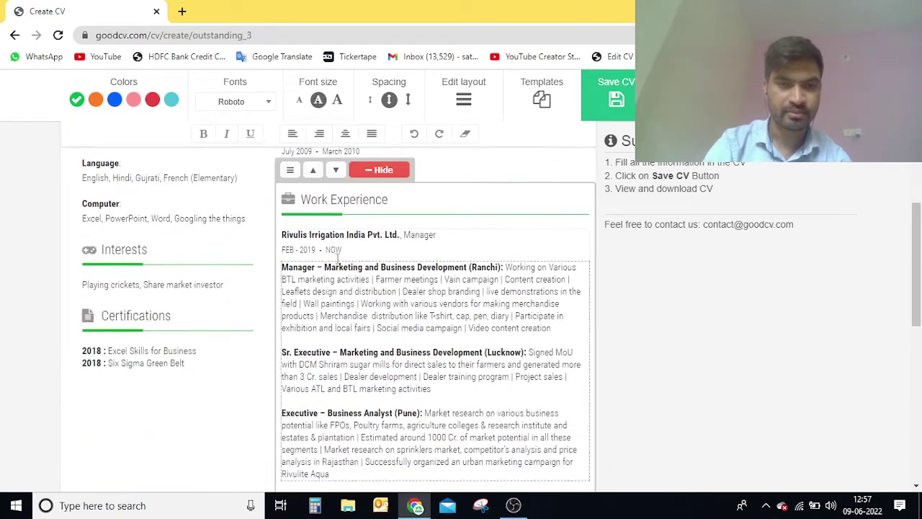
scroll(382, 339, "down", 5)
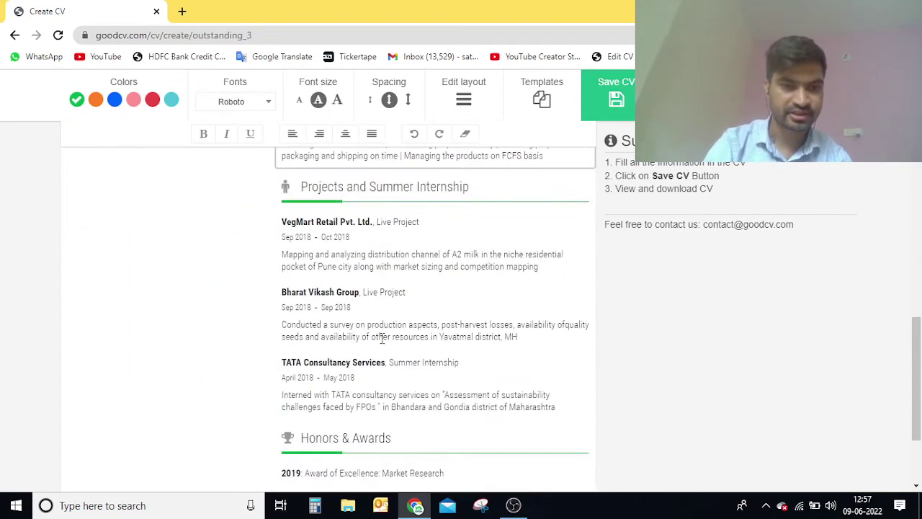
scroll(393, 333, "down", 2)
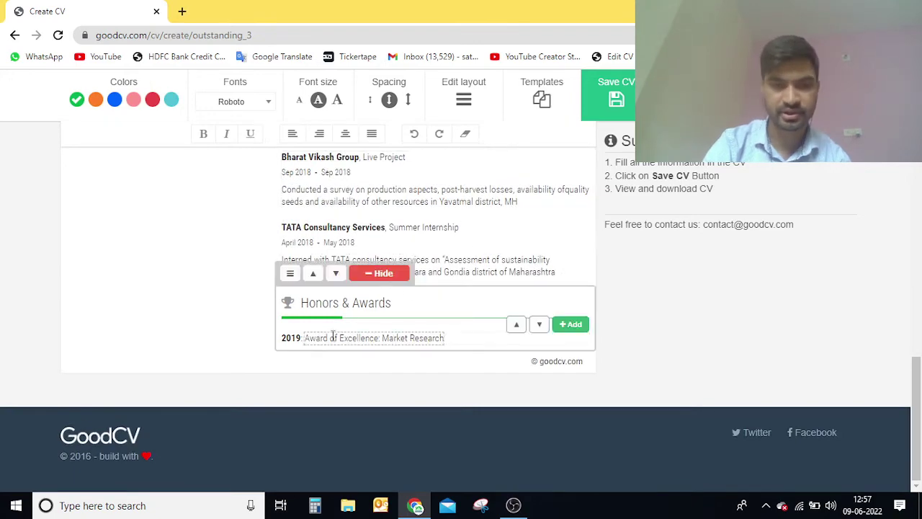
mouse_move(330, 333)
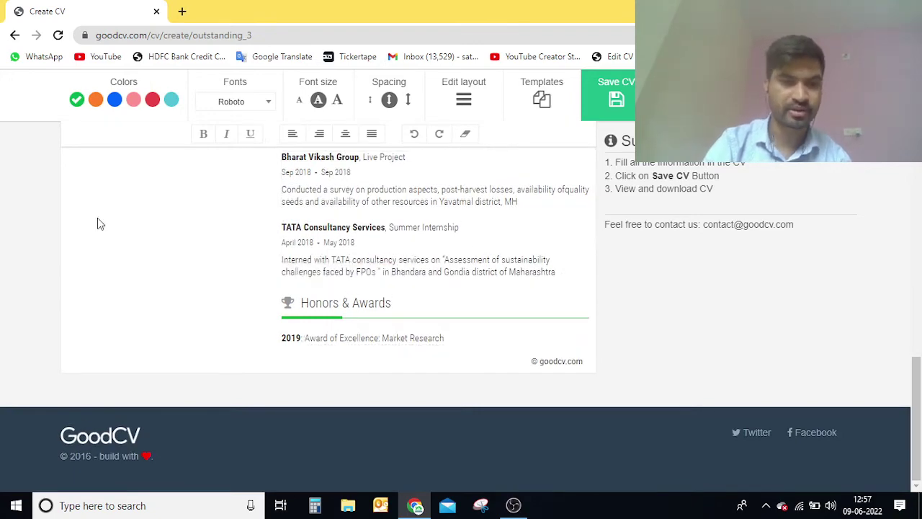
scroll(97, 218, "up", 3)
scroll(97, 217, "up", 2)
scroll(97, 218, "up", 2)
mouse_move(131, 283)
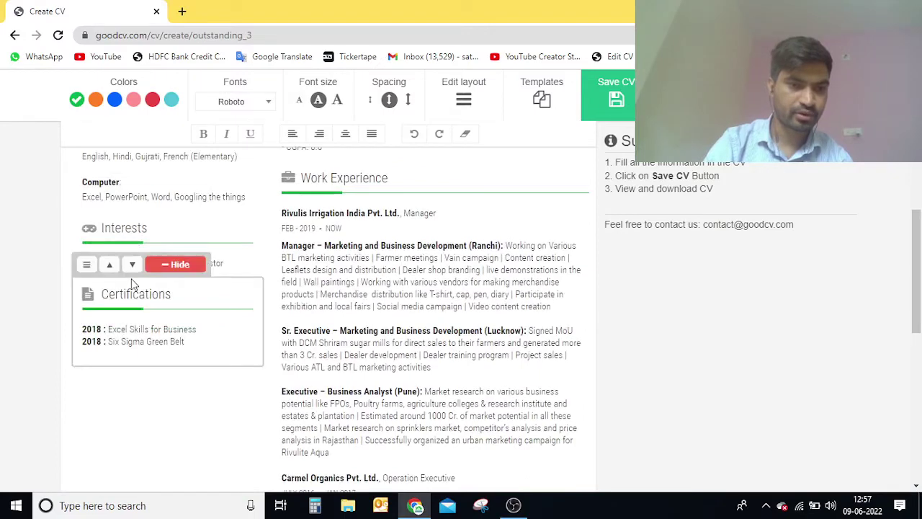
mouse_move(140, 224)
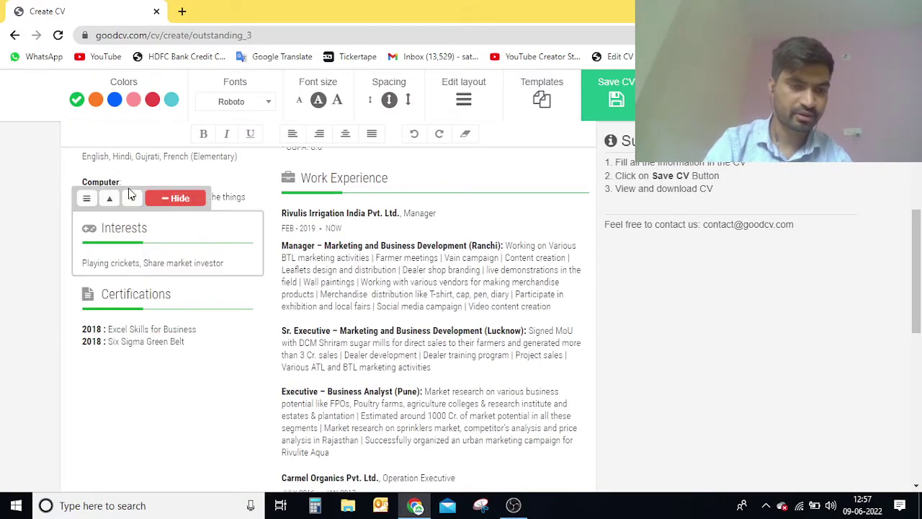
scroll(129, 194, "up", 2)
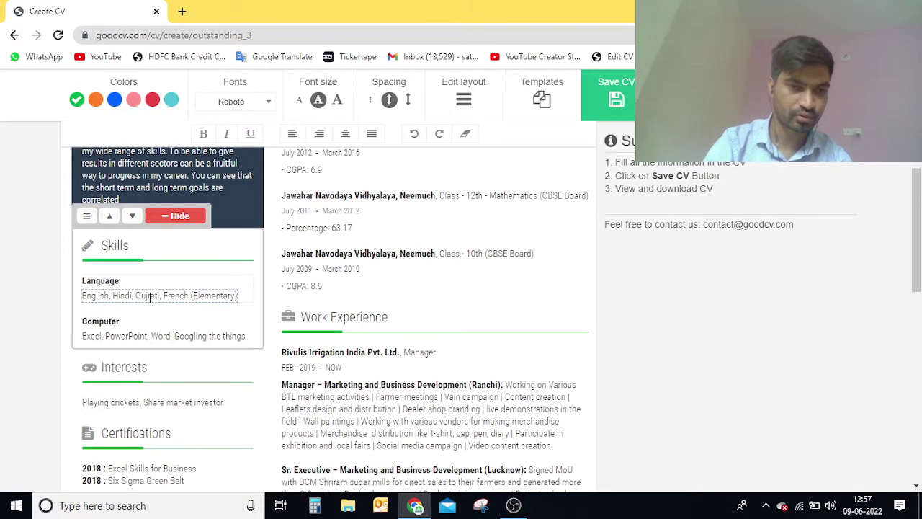
scroll(202, 212, "up", 3)
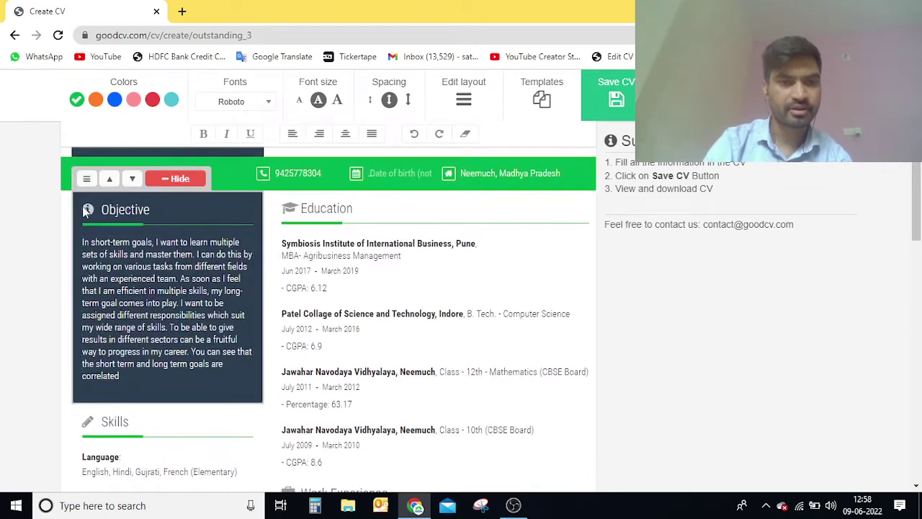
scroll(278, 209, "up", 3)
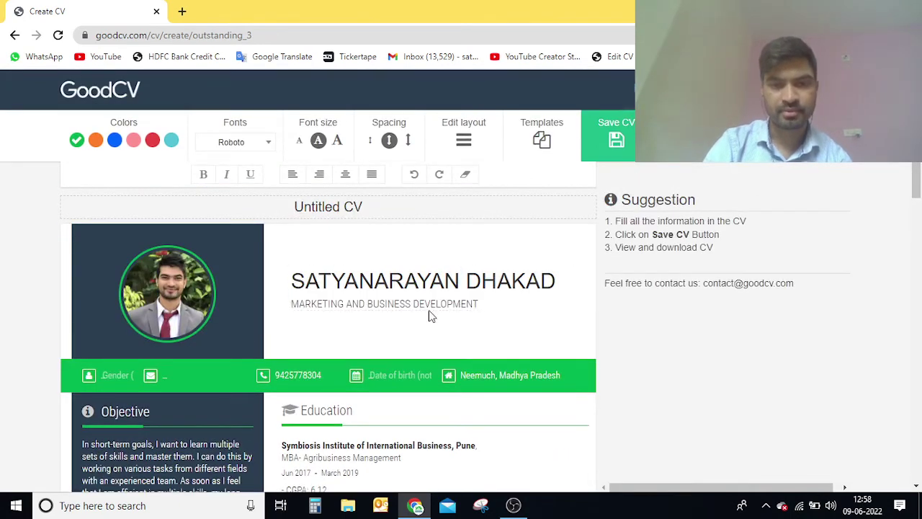
Select the Gender field to show the Personal details guidance panel
left_click(121, 375)
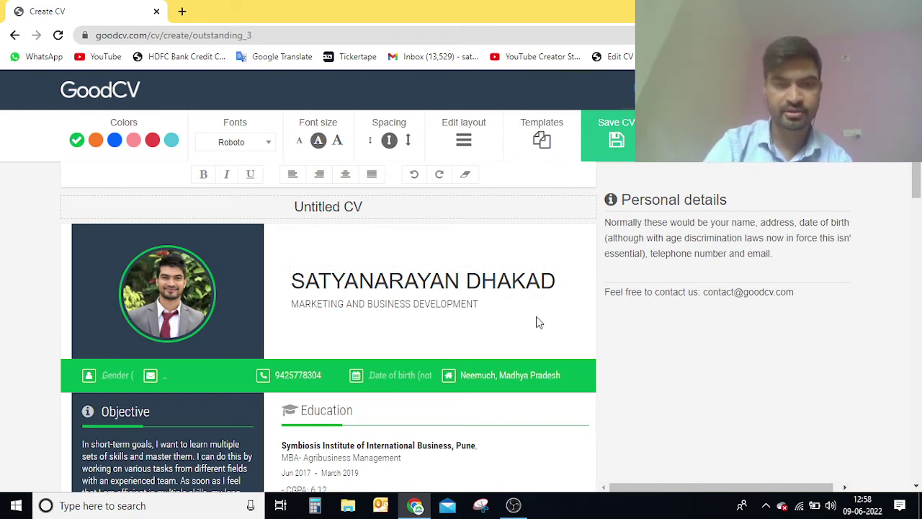
scroll(538, 321, "down", 8)
scroll(537, 317, "down", 8)
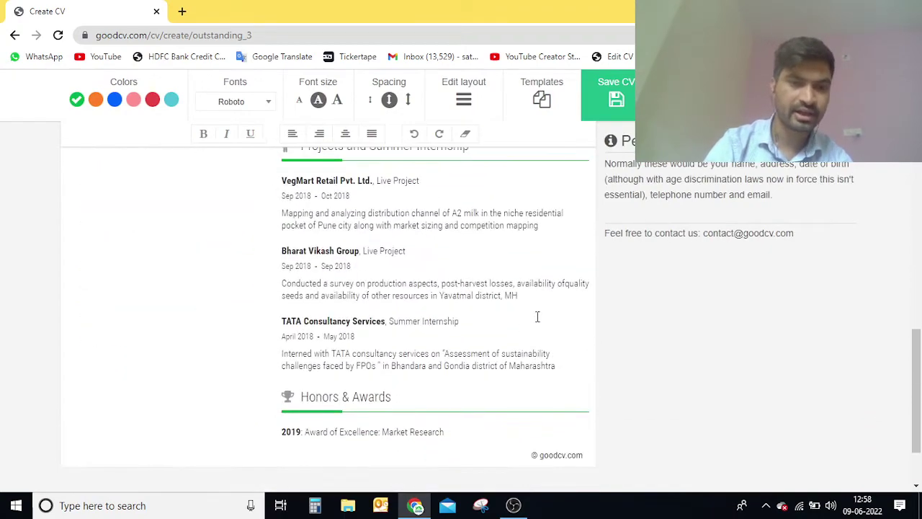
scroll(538, 320, "down", 3)
scroll(538, 321, "up", 5)
scroll(537, 321, "up", 2)
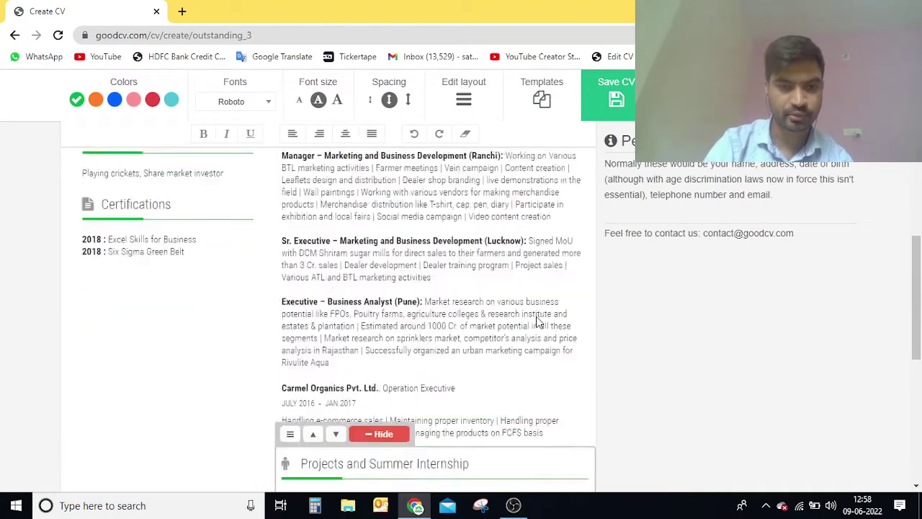
scroll(537, 320, "up", 4)
scroll(538, 321, "up", 1)
scroll(538, 322, "up", 1)
scroll(537, 322, "up", 4)
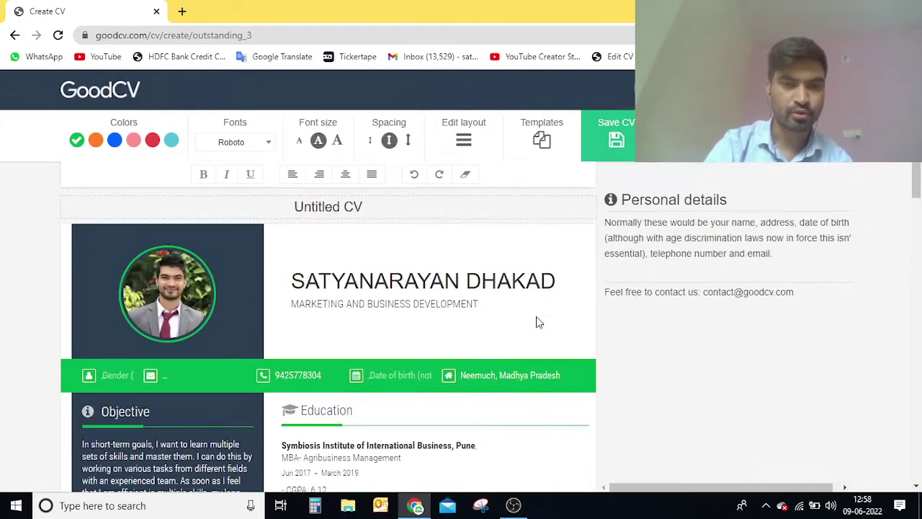
Apply the Outstanding 9 template to the resume
left_click(539, 138)
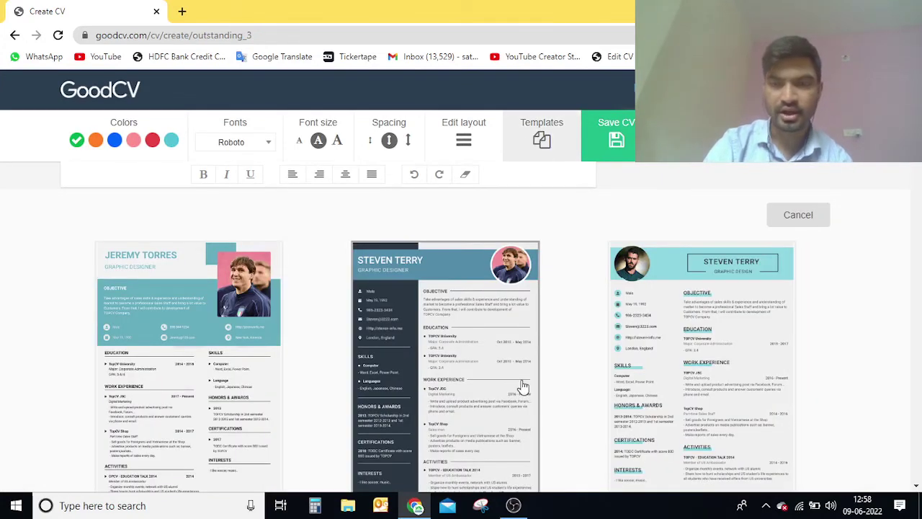
scroll(580, 369, "down", 5)
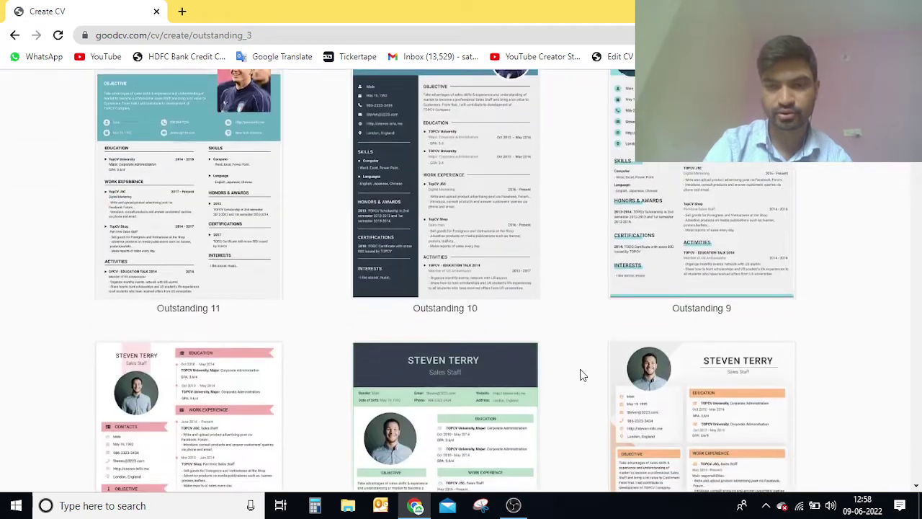
scroll(692, 272, "up", 5)
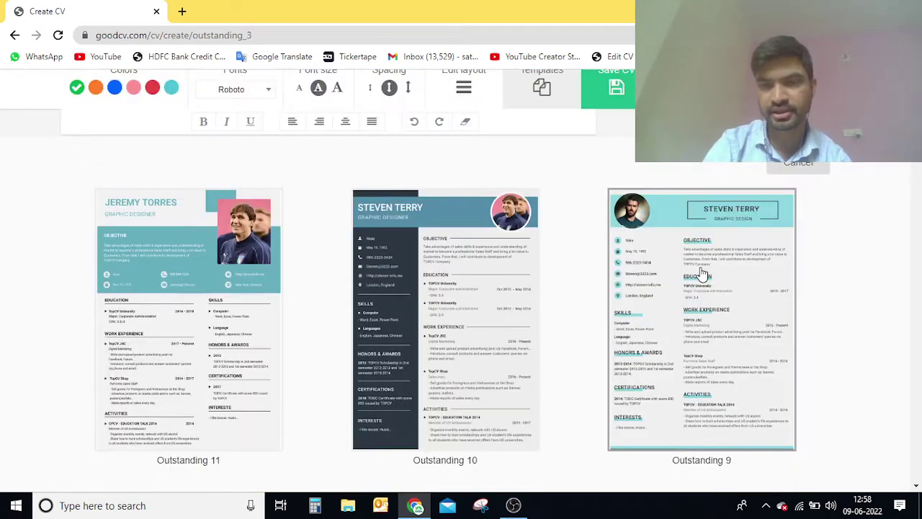
left_click(708, 375)
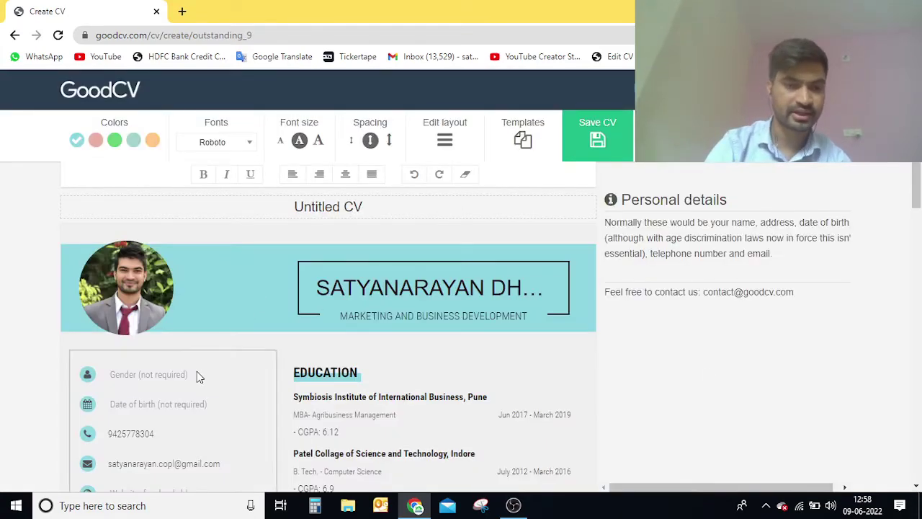
Review the Outstanding 9 layout, then switch the resume to the Outstanding 10 template
scroll(193, 376, "down", 3)
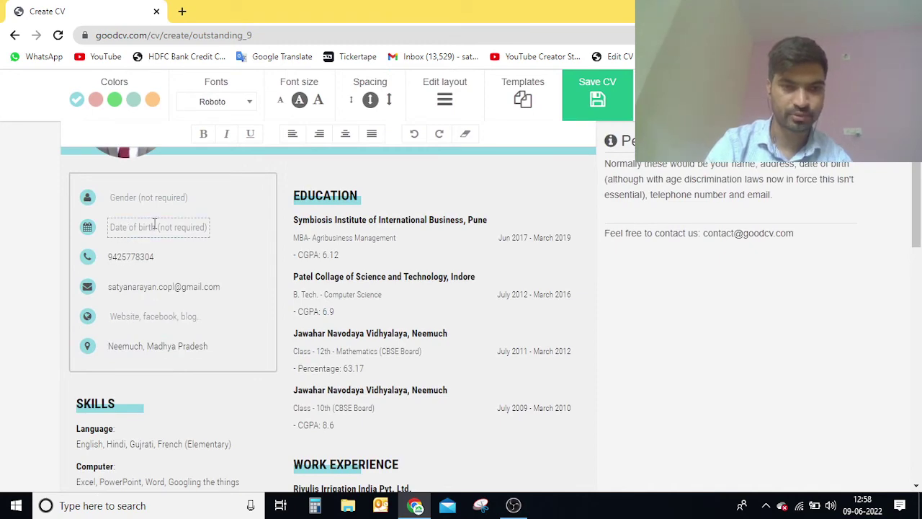
scroll(377, 353, "down", 2)
scroll(377, 353, "up", 5)
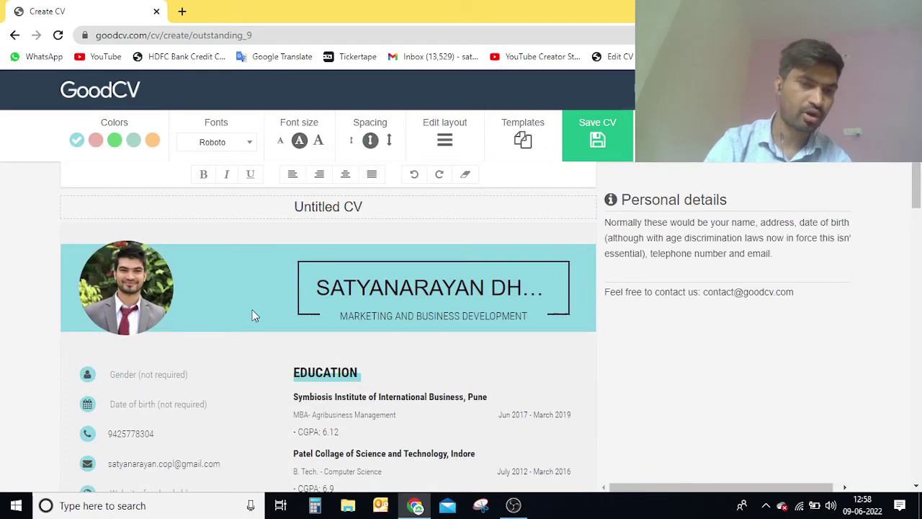
scroll(203, 362, "down", 5)
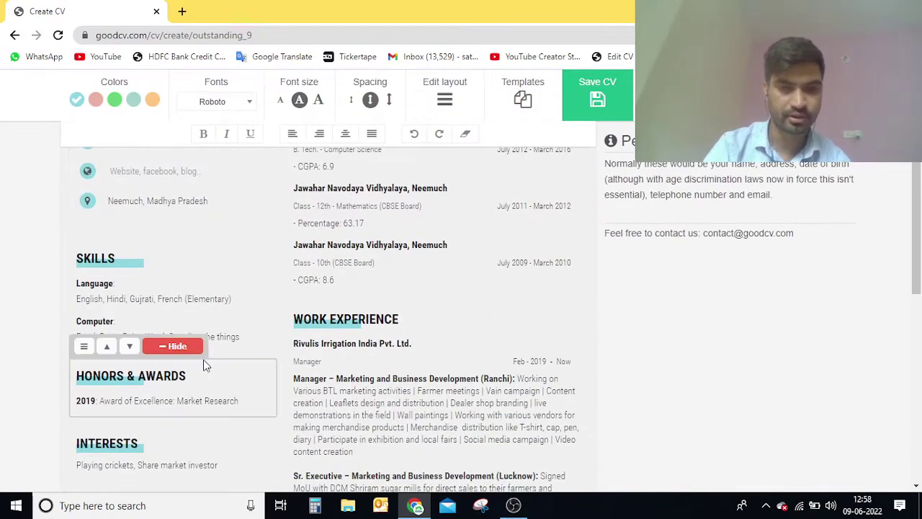
scroll(40, 403, "down", 3)
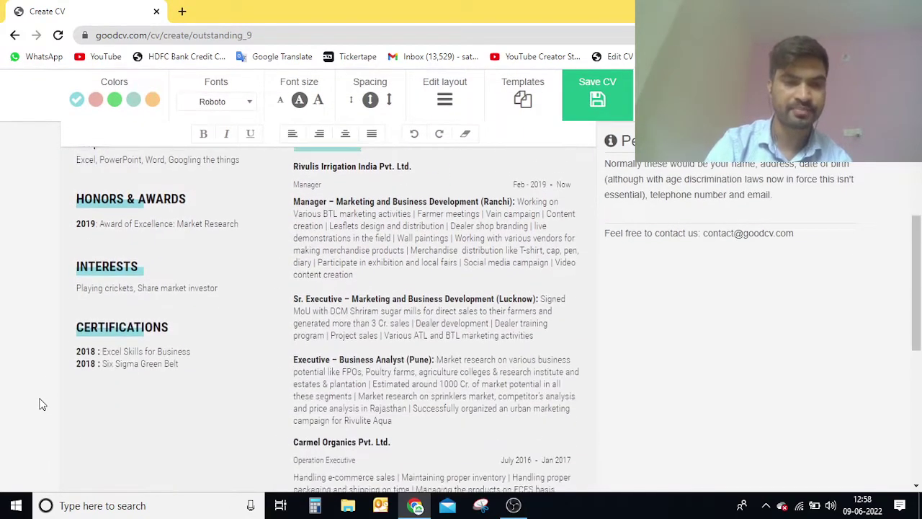
scroll(379, 366, "down", 6)
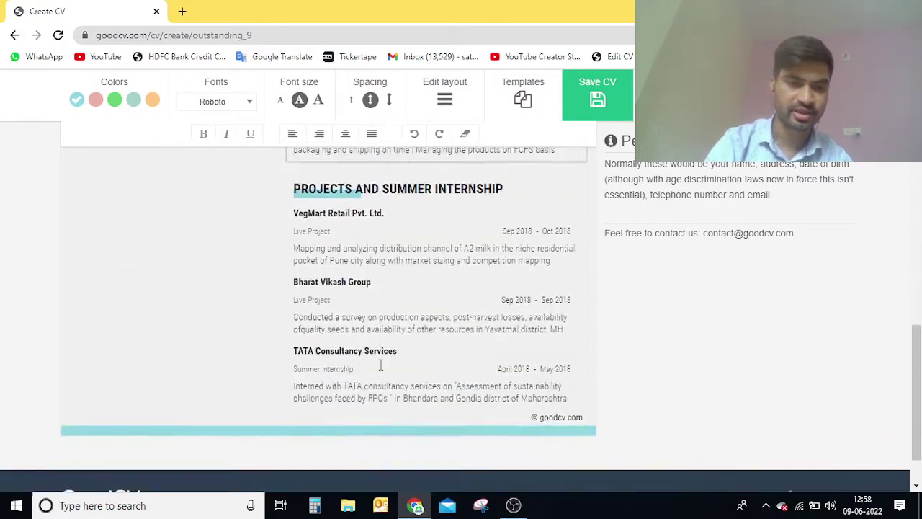
scroll(380, 366, "up", 5)
scroll(379, 366, "up", 5)
scroll(379, 366, "up", 4)
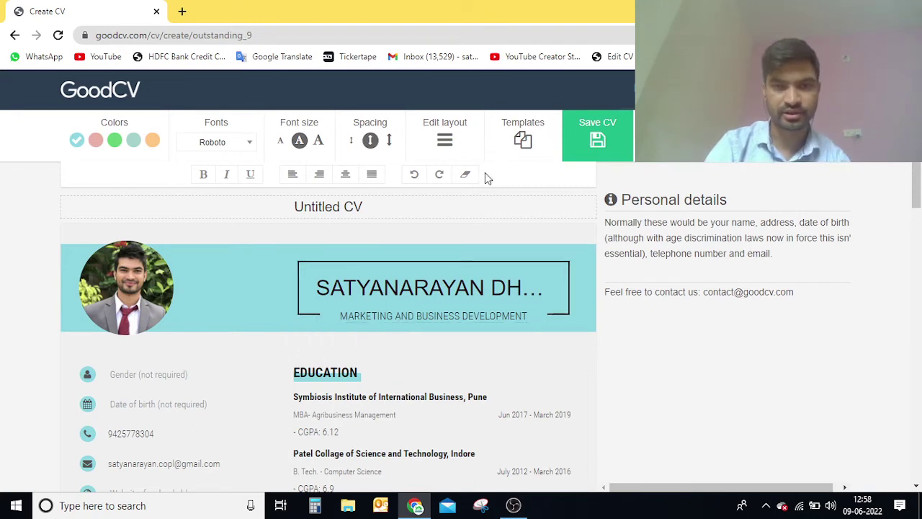
left_click(522, 146)
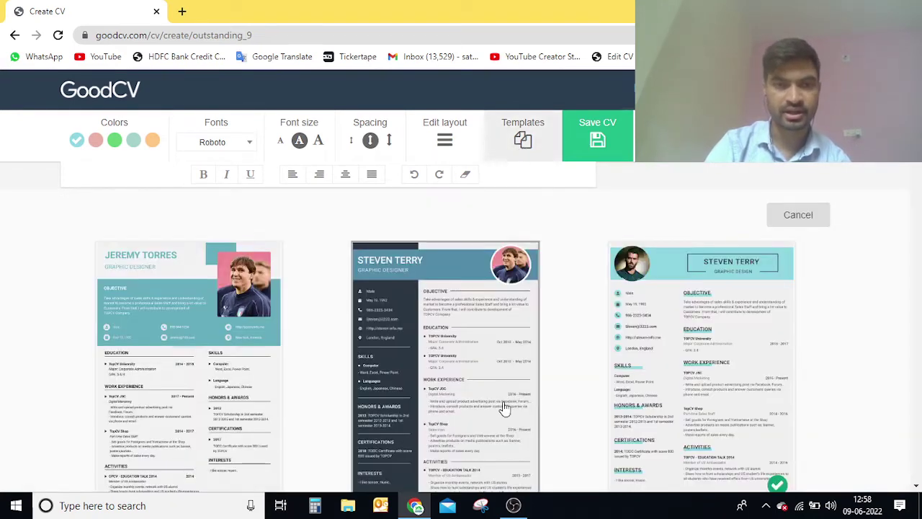
left_click(450, 368)
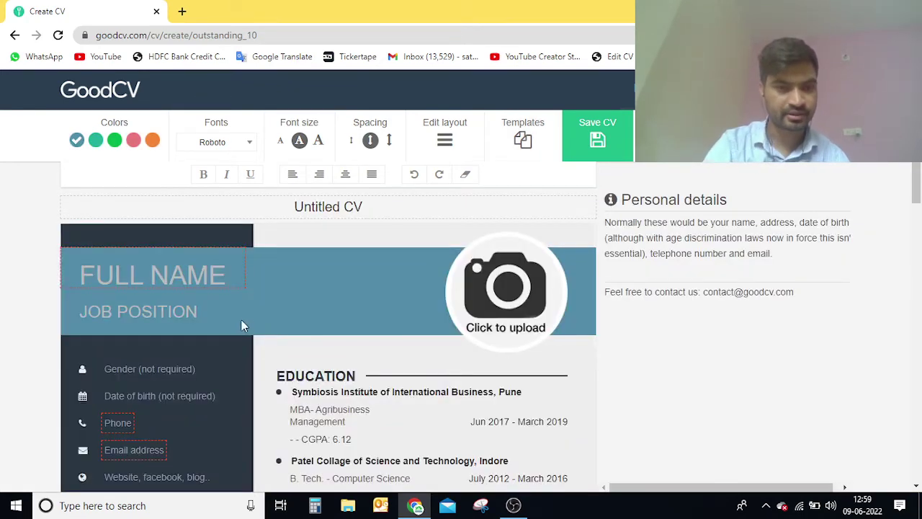
Review the Outstanding 10 resume to the footer and back, then reopen the template gallery
scroll(408, 374, "down", 5)
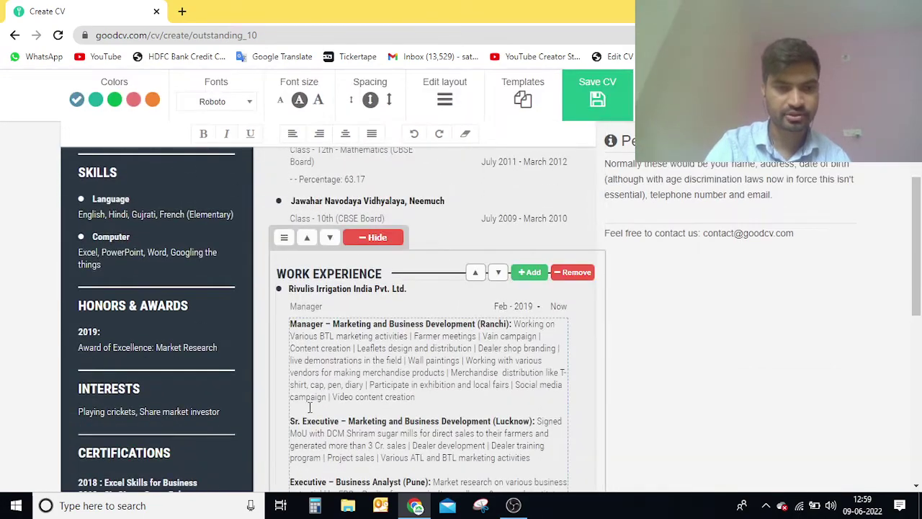
scroll(310, 407, "down", 5)
scroll(309, 407, "up", 15)
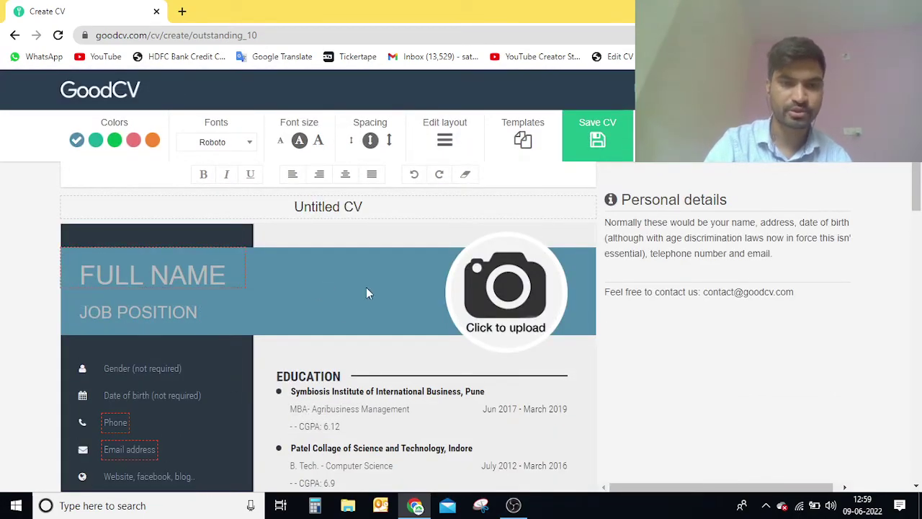
scroll(398, 421, "down", 5)
scroll(399, 418, "down", 5)
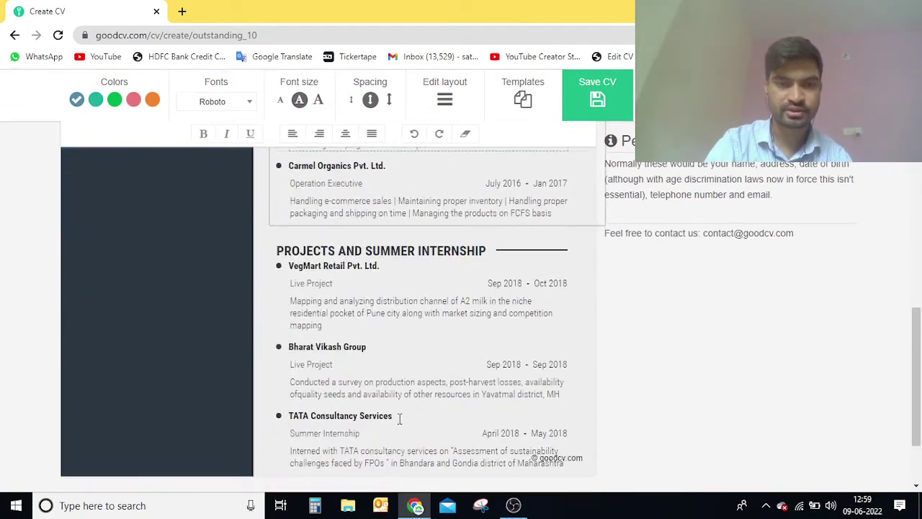
scroll(400, 419, "down", 2)
scroll(399, 419, "down", 2)
scroll(400, 420, "up", 10)
scroll(400, 423, "up", 6)
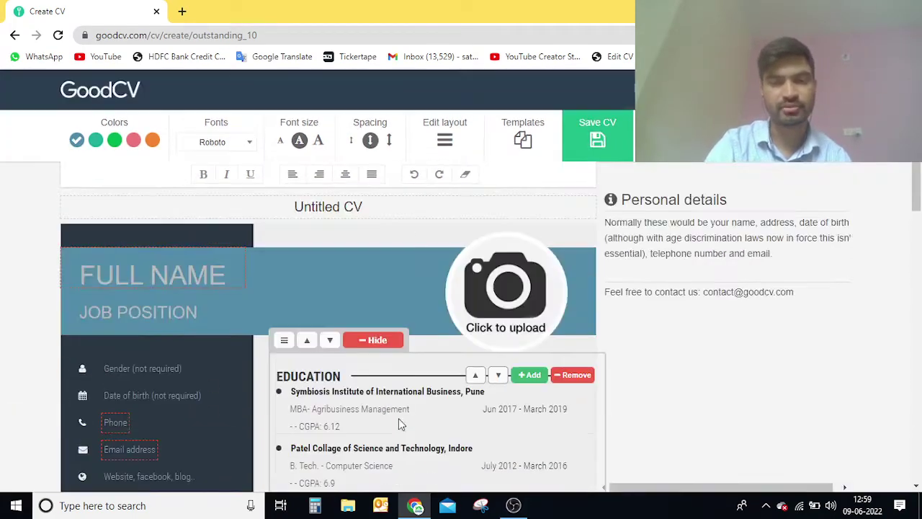
left_click(523, 140)
Apply the Outstanding 11 template, scroll through the restyled CV, then bring the template gallery back up
left_click(198, 337)
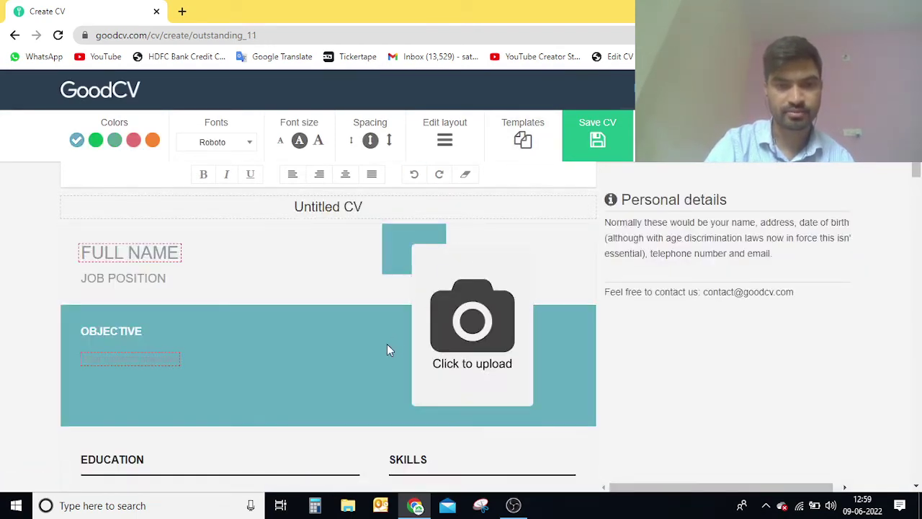
scroll(387, 344, "down", 5)
scroll(243, 451, "down", 4)
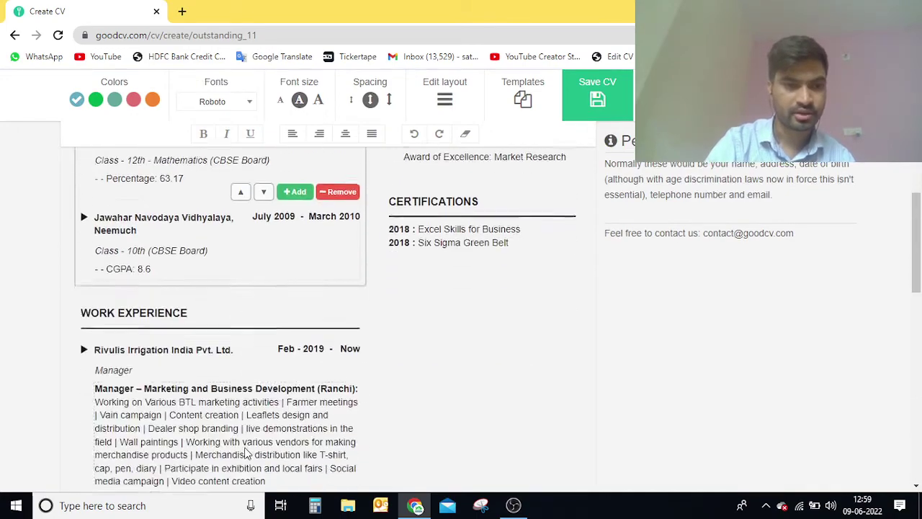
scroll(225, 451, "down", 2)
scroll(226, 451, "down", 1)
scroll(264, 364, "up", 15)
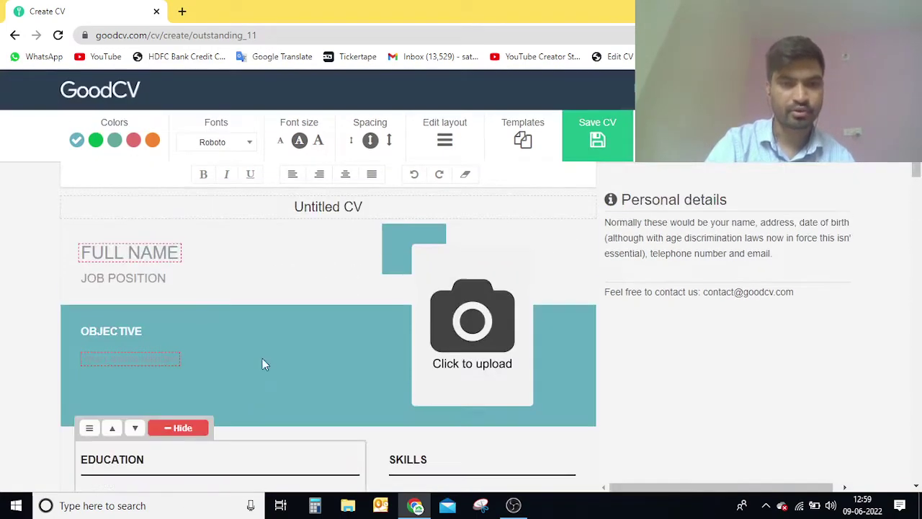
scroll(93, 405, "down", 5)
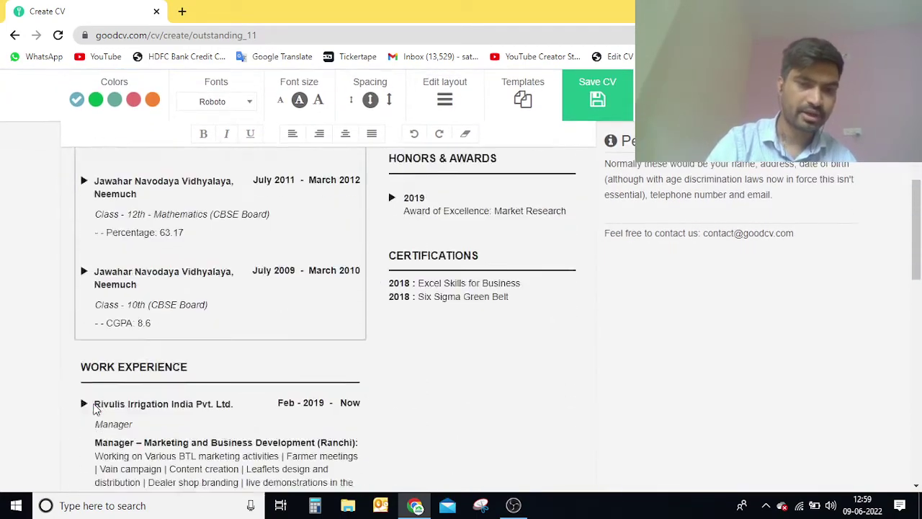
scroll(93, 406, "down", 5)
scroll(94, 408, "down", 2)
scroll(96, 406, "up", 4)
scroll(339, 221, "up", 8)
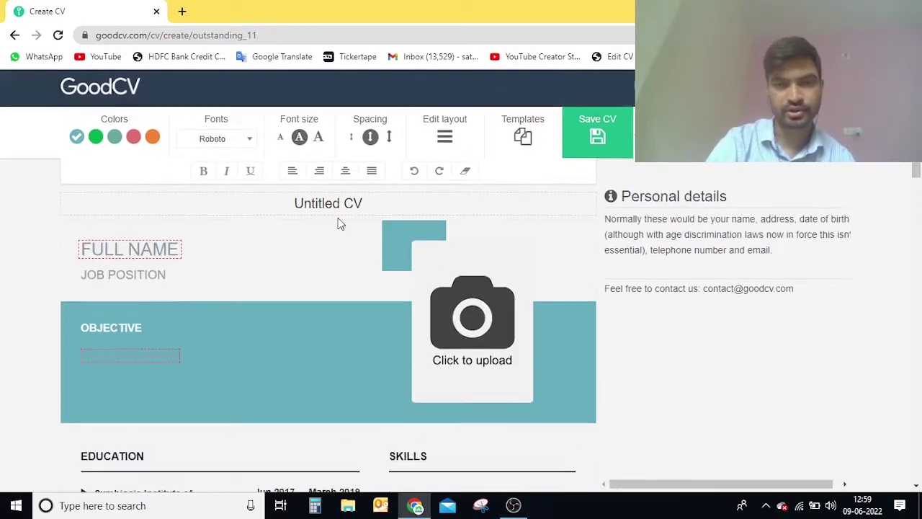
left_click(529, 141)
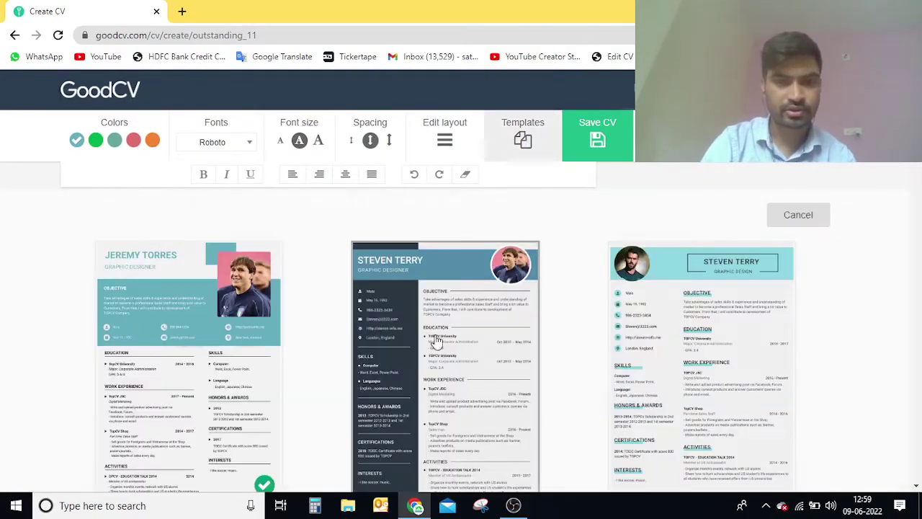
Apply the Outstanding 4 template and scroll through the restyled CV to check its sections
scroll(437, 346, "down", 5)
left_click(441, 381)
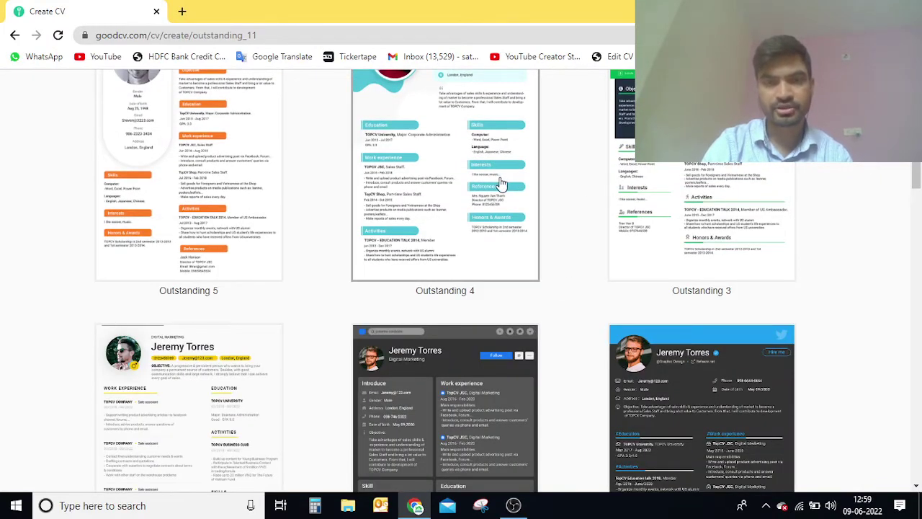
scroll(498, 182, "up", 1)
left_click(499, 183)
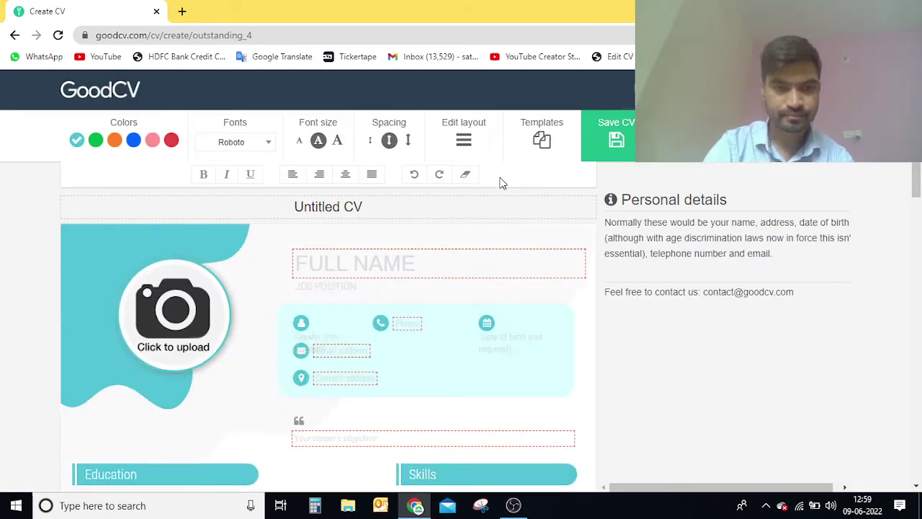
scroll(403, 353, "down", 4)
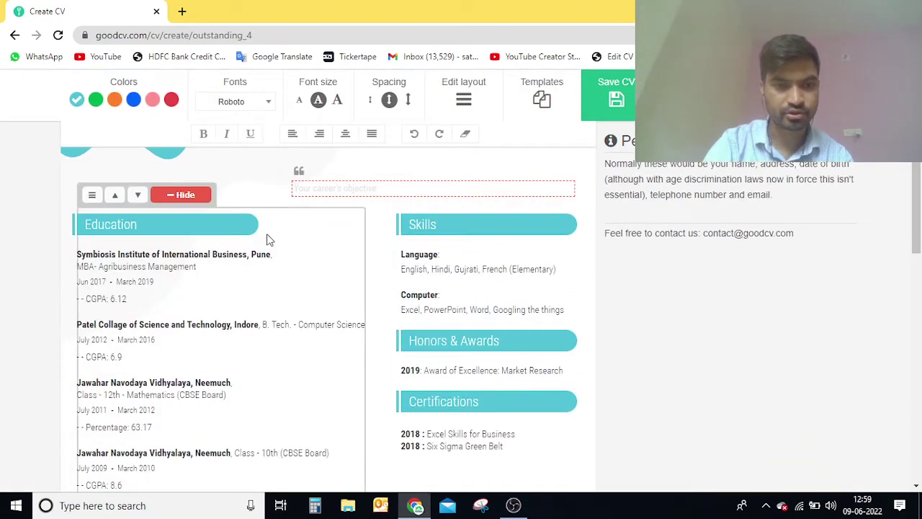
scroll(245, 224, "up", 4)
scroll(345, 303, "down", 6)
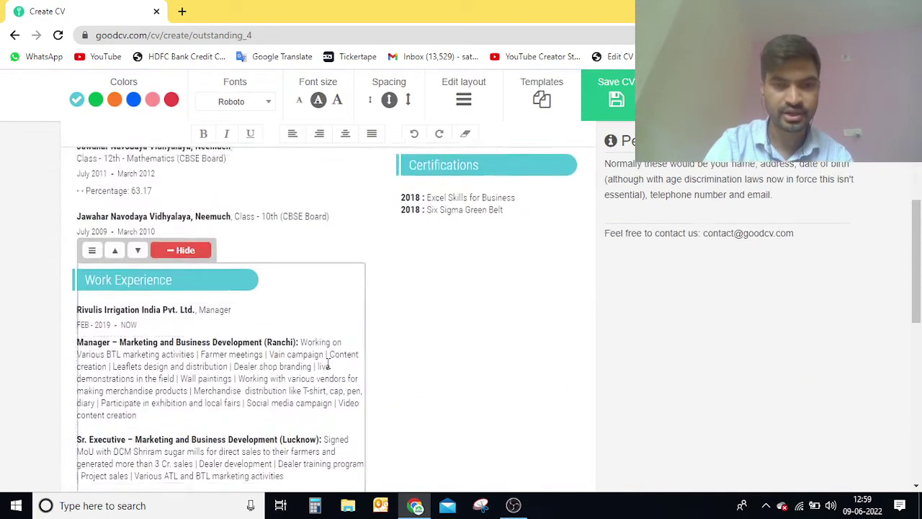
scroll(353, 346, "down", 10)
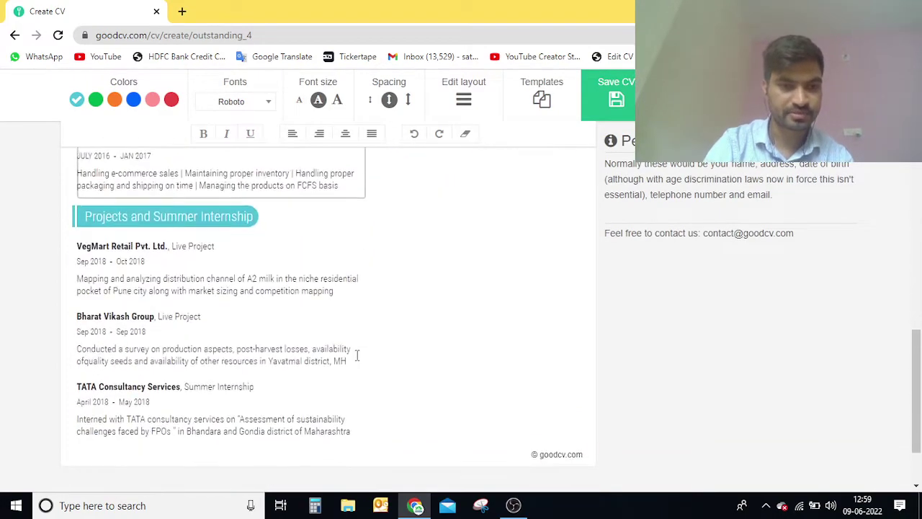
scroll(357, 355, "up", 4)
scroll(356, 353, "up", 2)
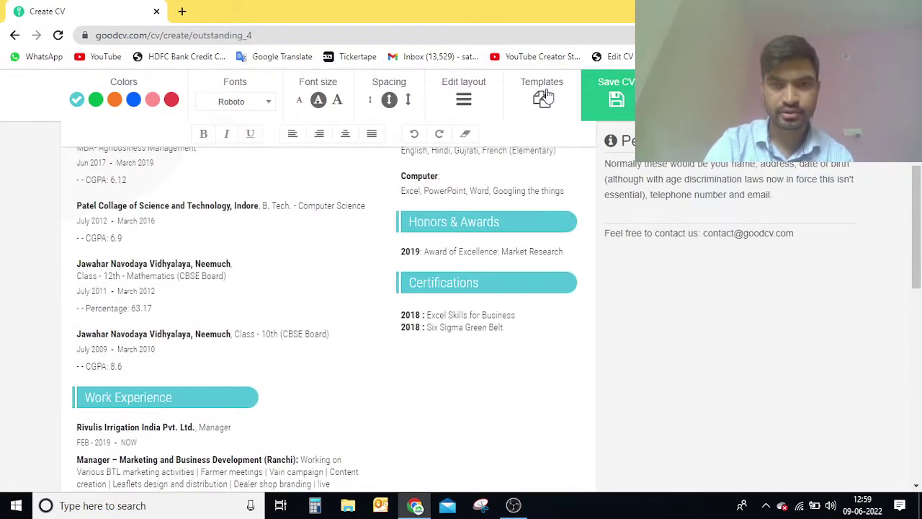
left_click(541, 99)
scroll(504, 407, "down", 4)
scroll(505, 407, "down", 4)
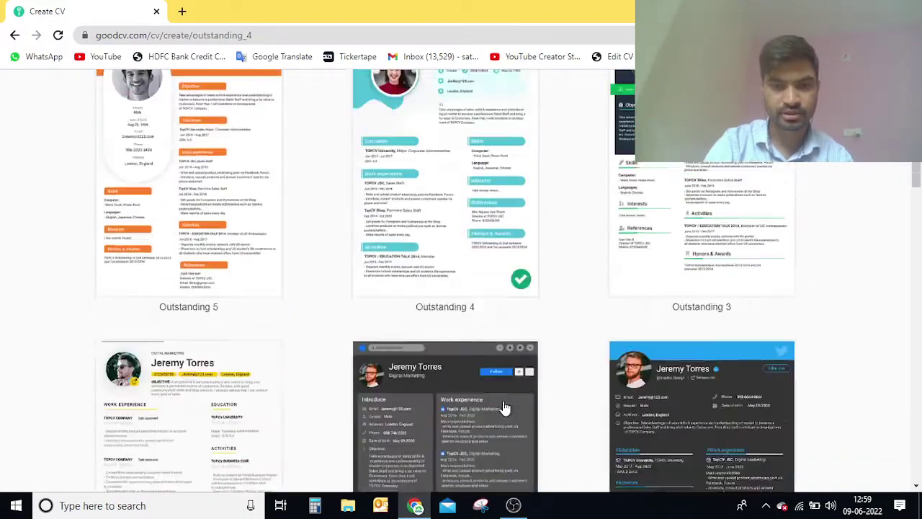
scroll(504, 409, "down", 1)
scroll(504, 409, "up", 3)
scroll(505, 409, "down", 3)
scroll(504, 408, "down", 4)
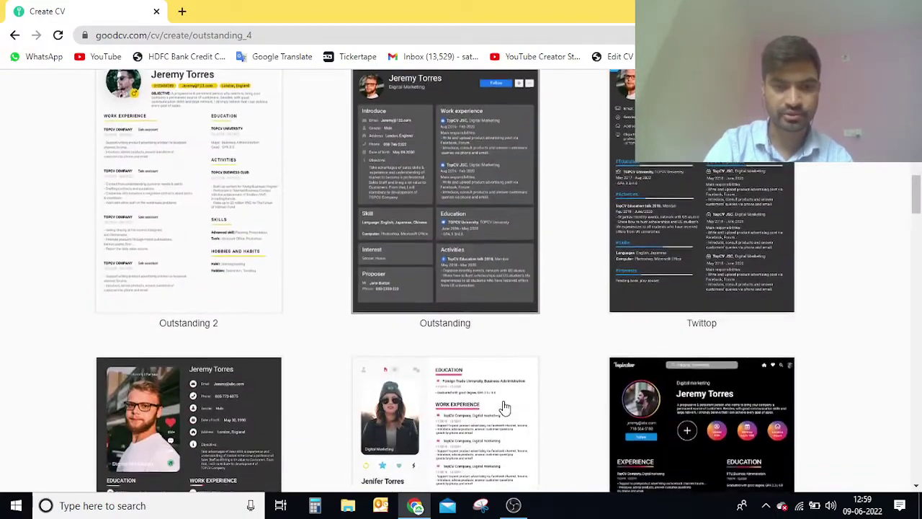
scroll(505, 409, "down", 5)
scroll(505, 408, "down", 3)
scroll(505, 408, "down", 1)
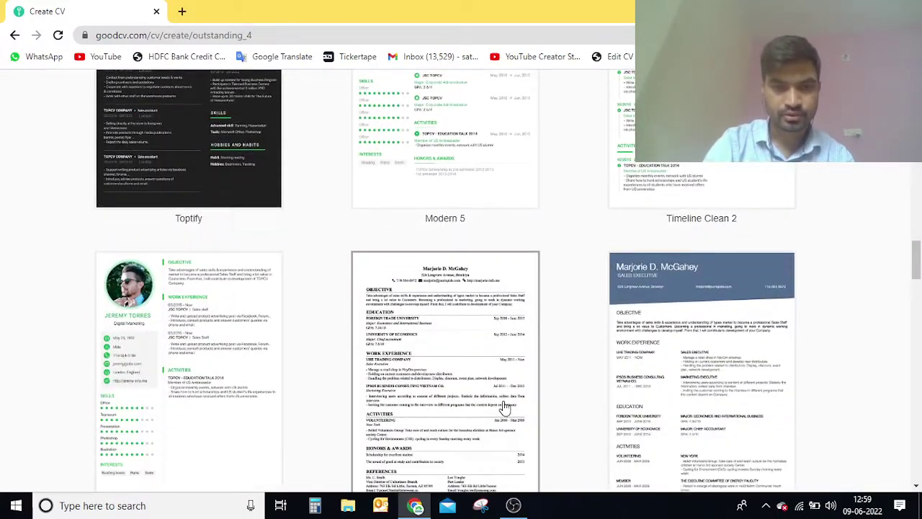
scroll(505, 408, "down", 4)
scroll(504, 408, "down", 4)
scroll(504, 407, "up", 6)
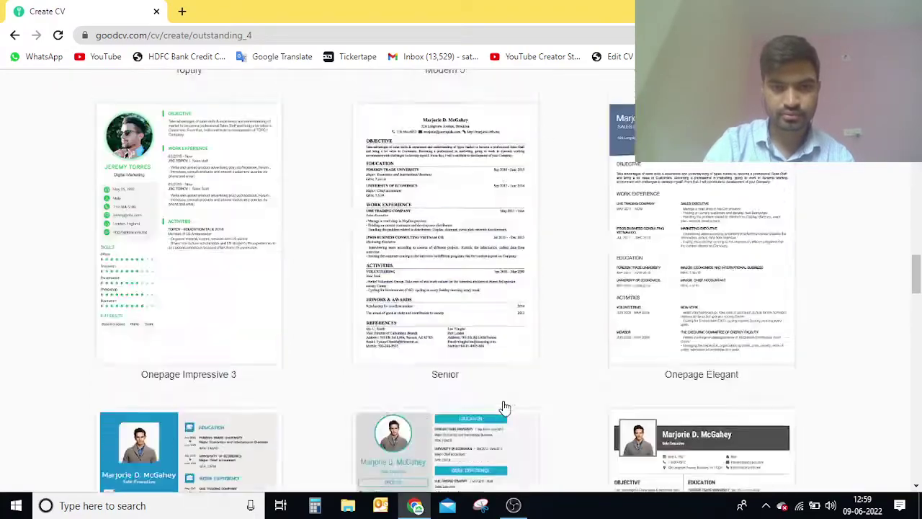
scroll(504, 407, "up", 10)
scroll(504, 408, "up", 3)
scroll(504, 408, "up", 5)
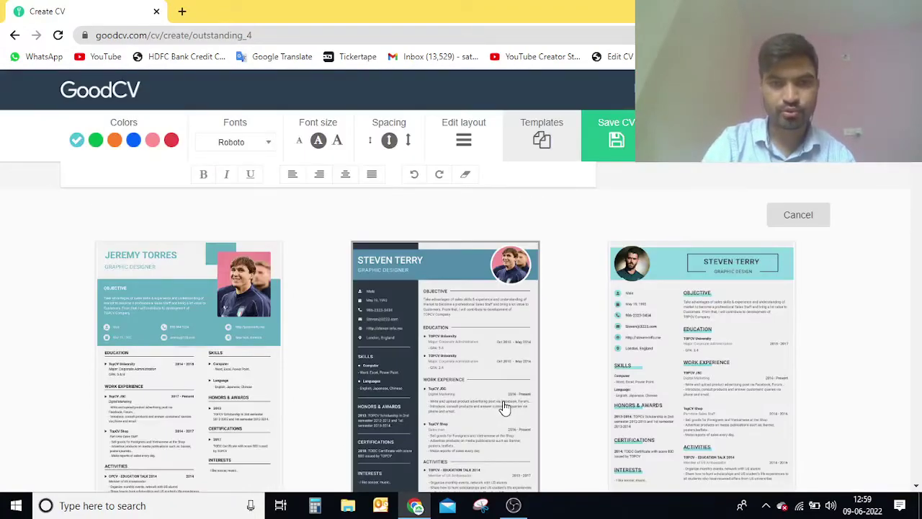
scroll(449, 418, "down", 6)
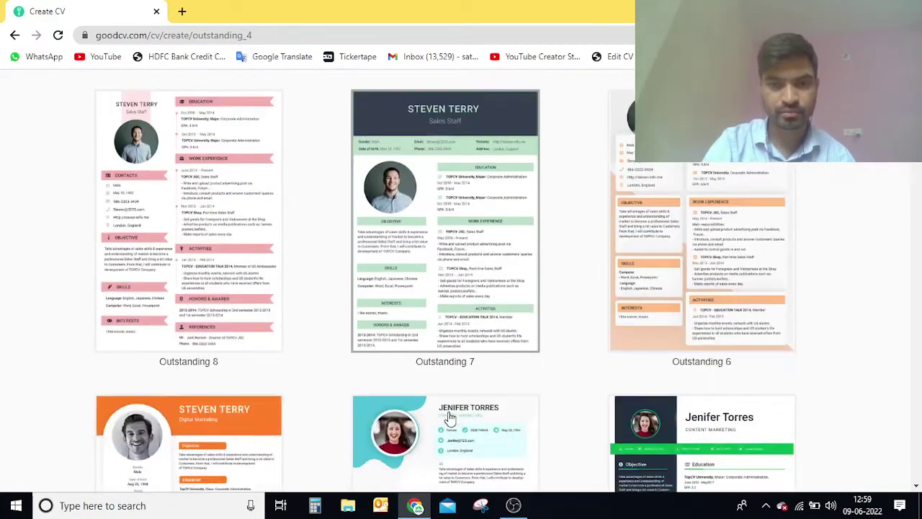
scroll(449, 418, "down", 4)
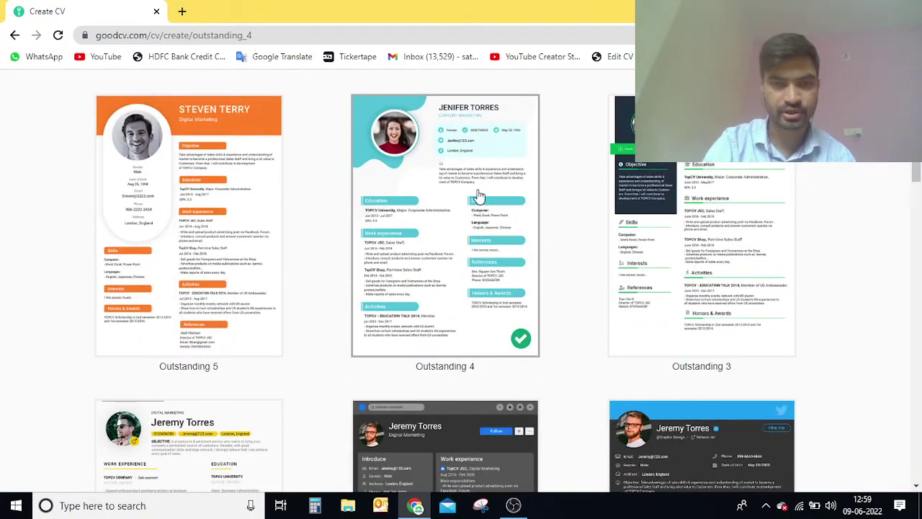
left_click(429, 190)
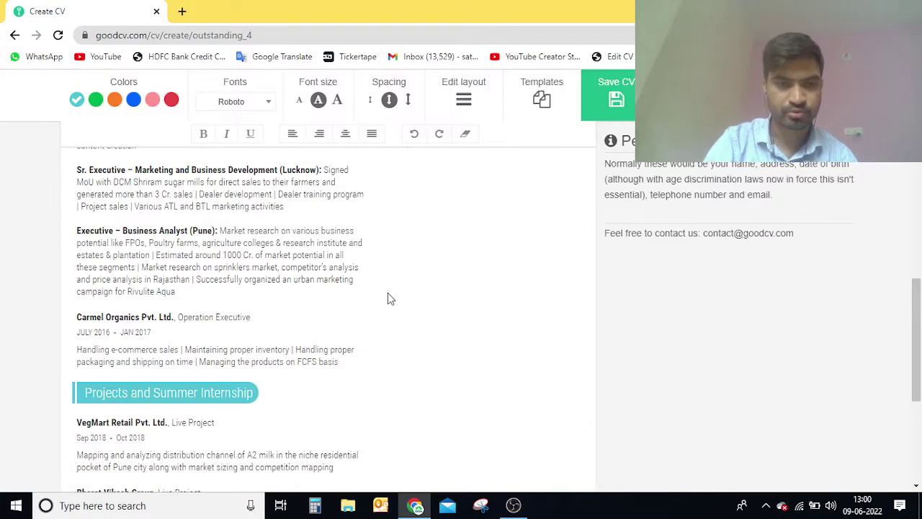
Enter the user's full name in the CV's FULL NAME heading and open the Edit Avatar dialog
left_click(319, 262)
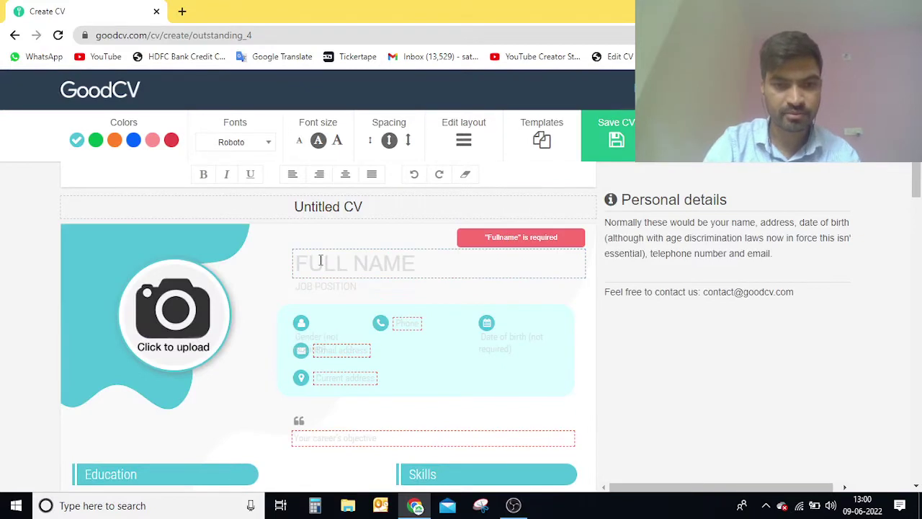
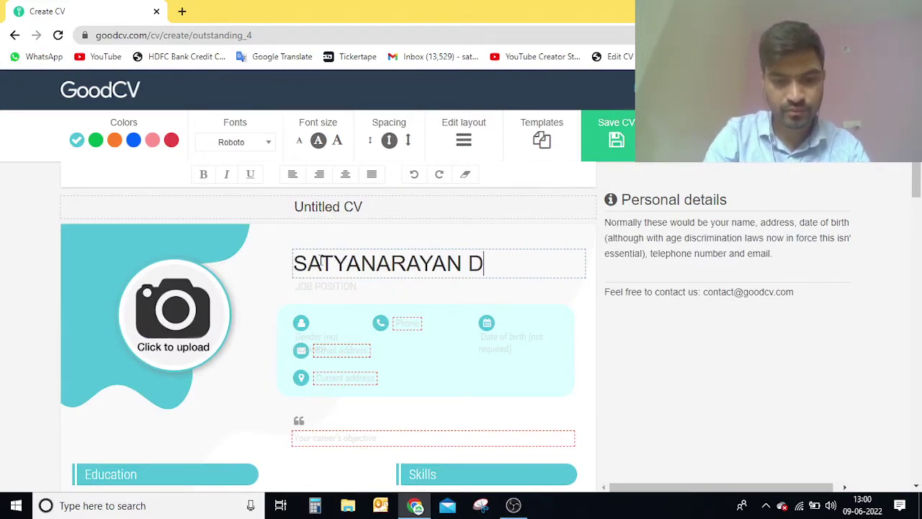
left_click(184, 312)
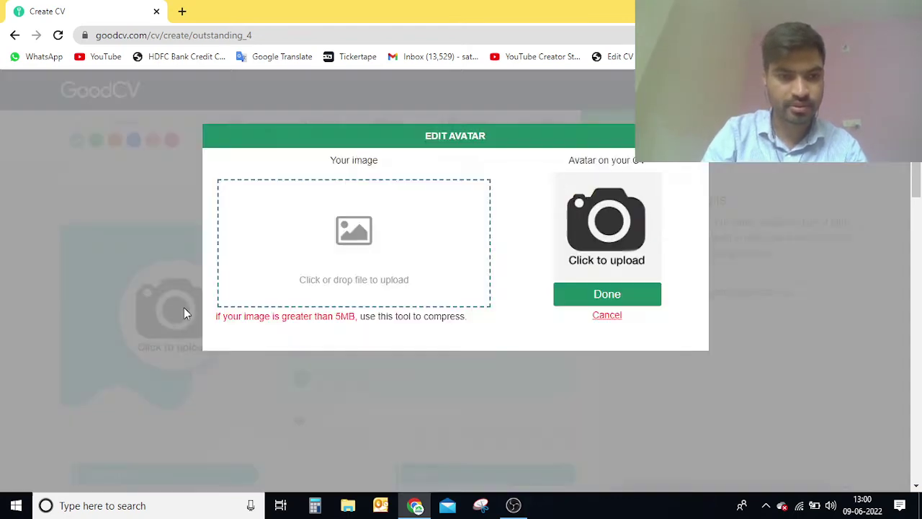
Upload the 'passport size photo' file from the computer as the avatar
left_click(358, 229)
scroll(335, 301, "down", 3)
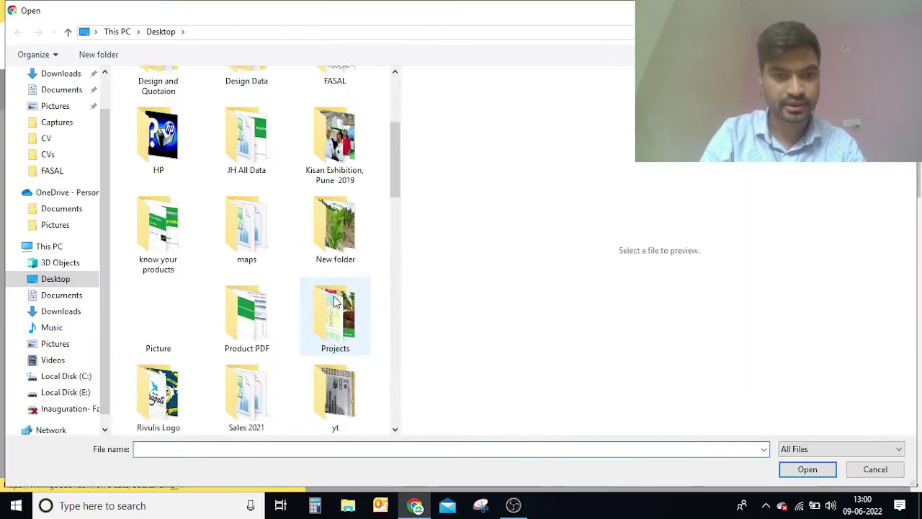
scroll(335, 301, "down", 5)
scroll(311, 299, "down", 5)
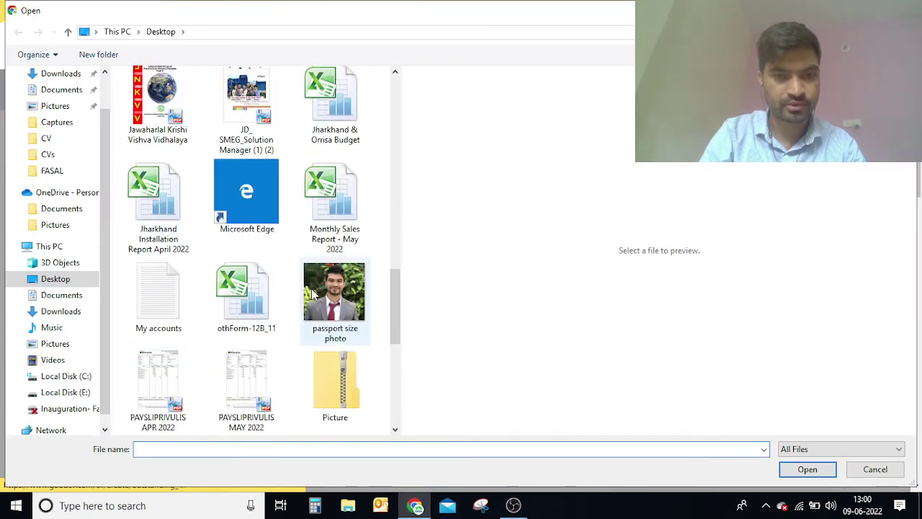
double_click(317, 296)
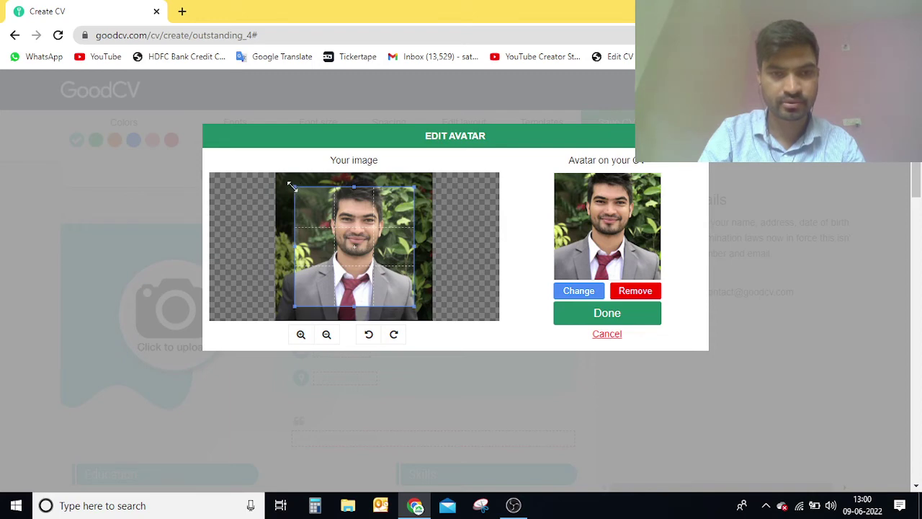
Widen the crop box toward the top-left and bottom-right, then save the photo onto the CV
left_click_drag(292, 186, 268, 162)
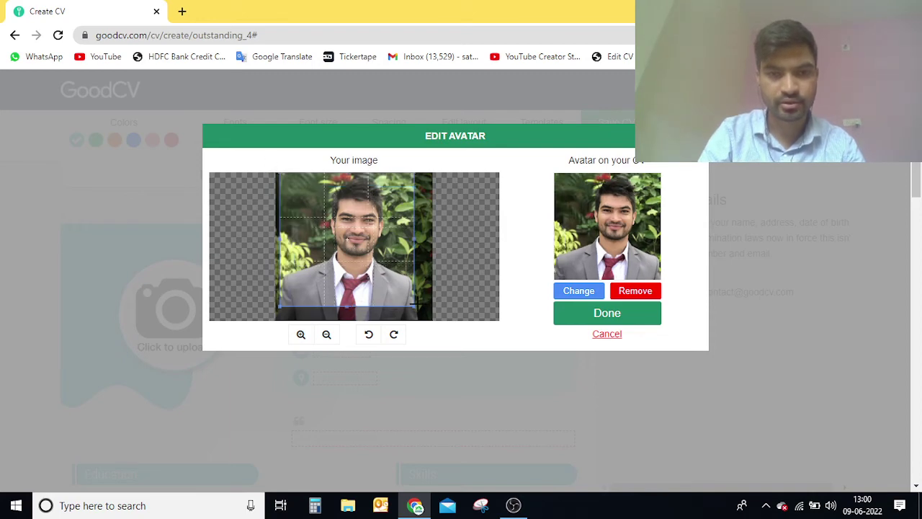
left_click_drag(411, 305, 435, 317)
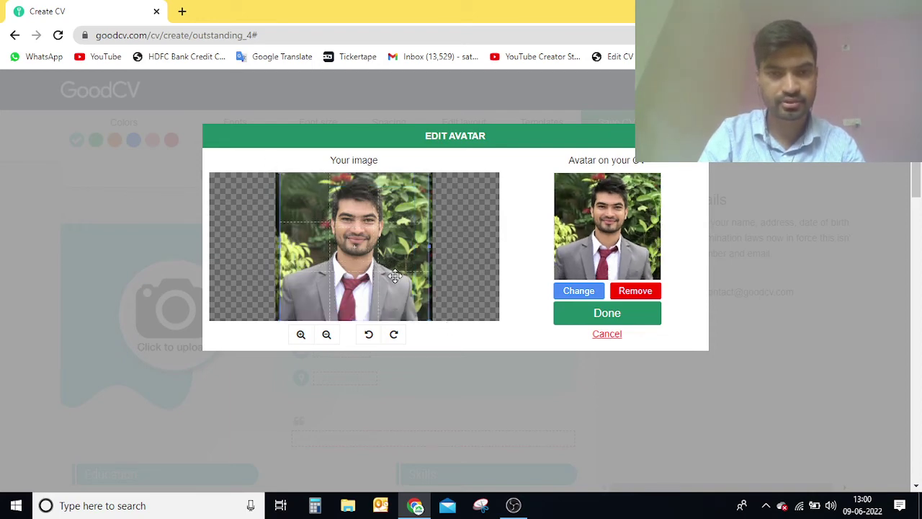
left_click(631, 313)
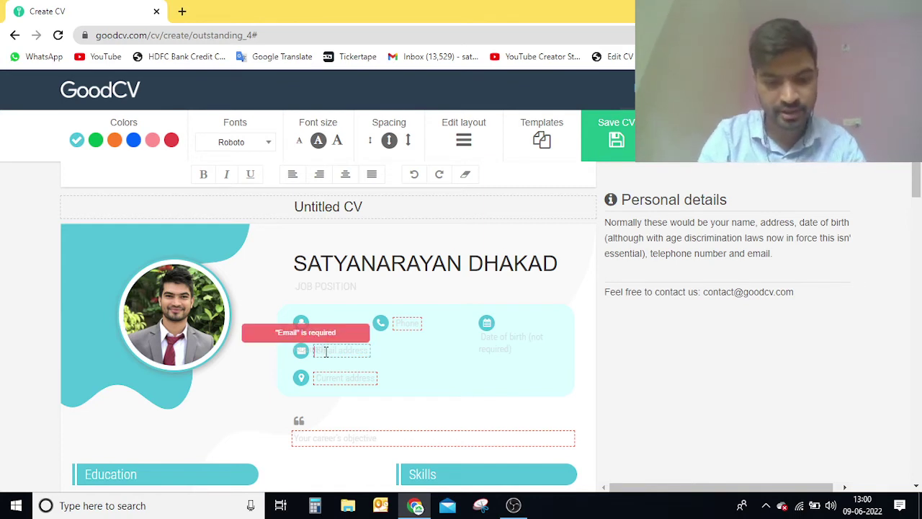
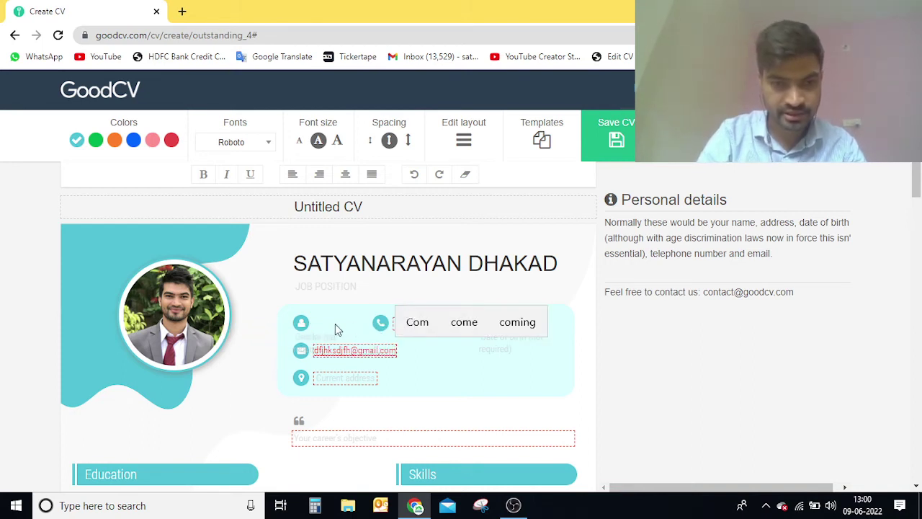
Fill in the e-mail address, gender Male and the phone number
left_click(314, 337)
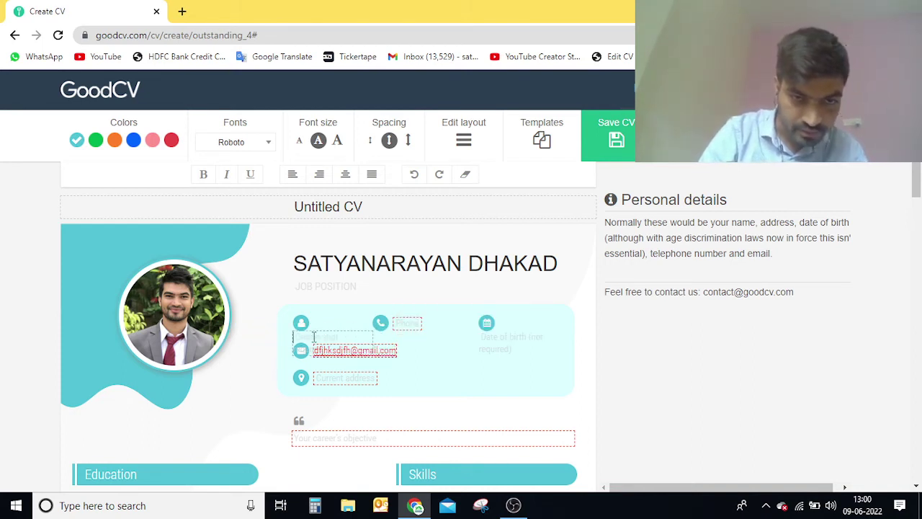
type("Male")
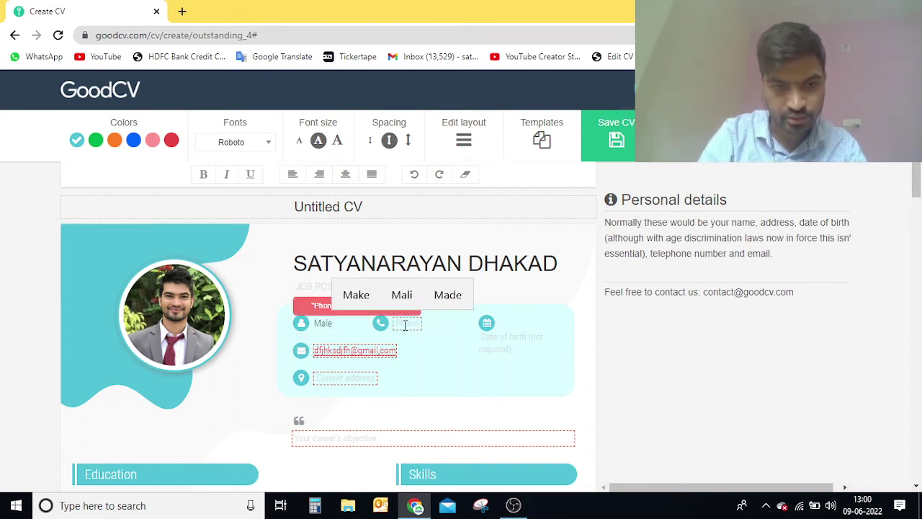
left_click(404, 325)
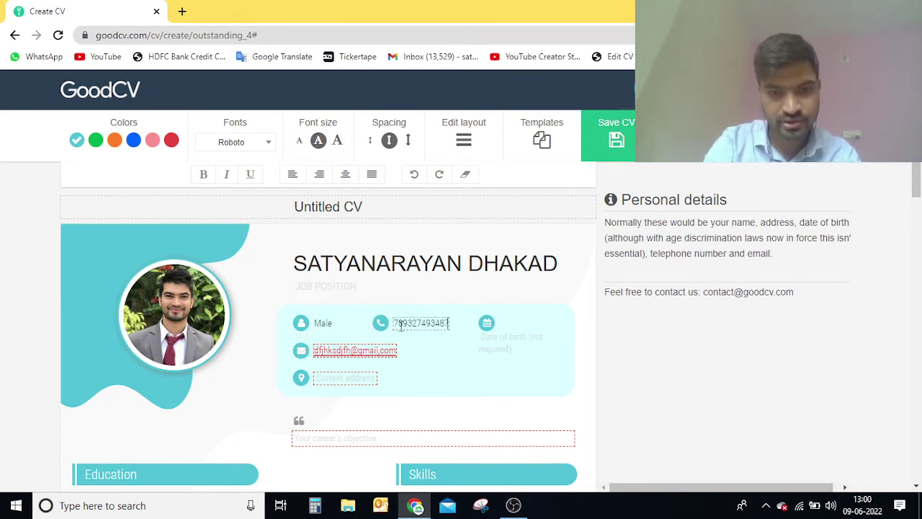
Set the address to Delhi and type 'fhd haye' as a placeholder career objective
left_click(335, 377)
type("Delhi")
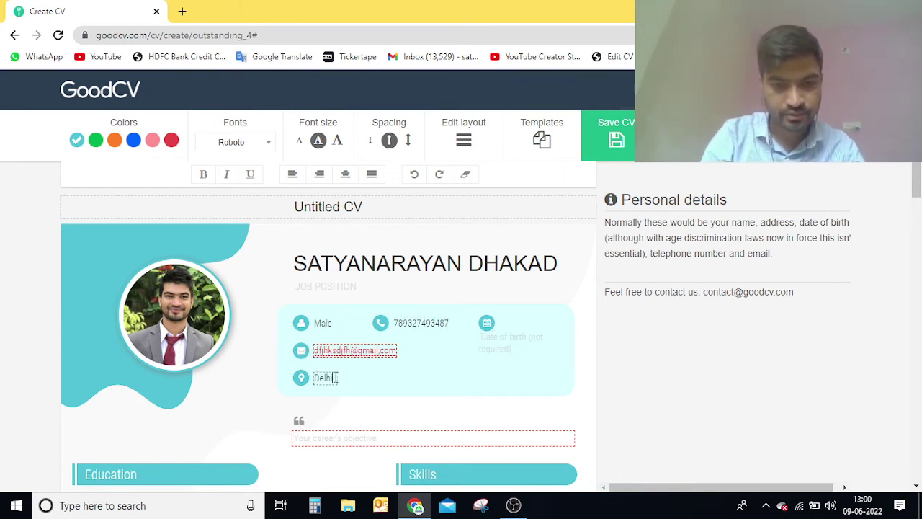
scroll(334, 382, "down", 2)
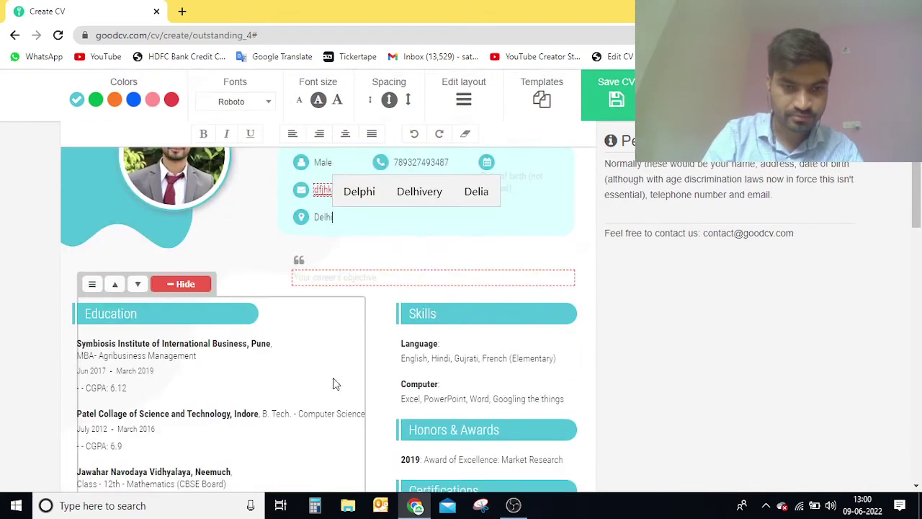
left_click(335, 274)
type("fhdksjfhu njkdfhiu hlkll 7")
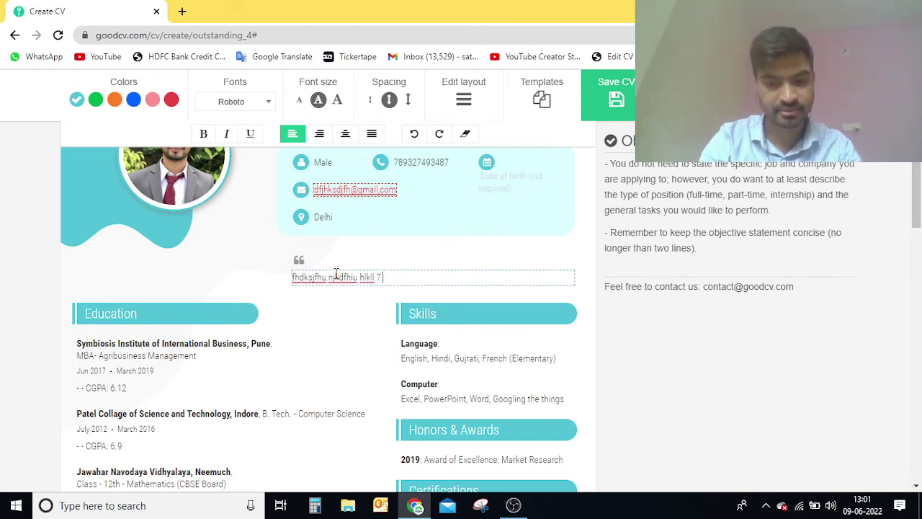
type(" haye")
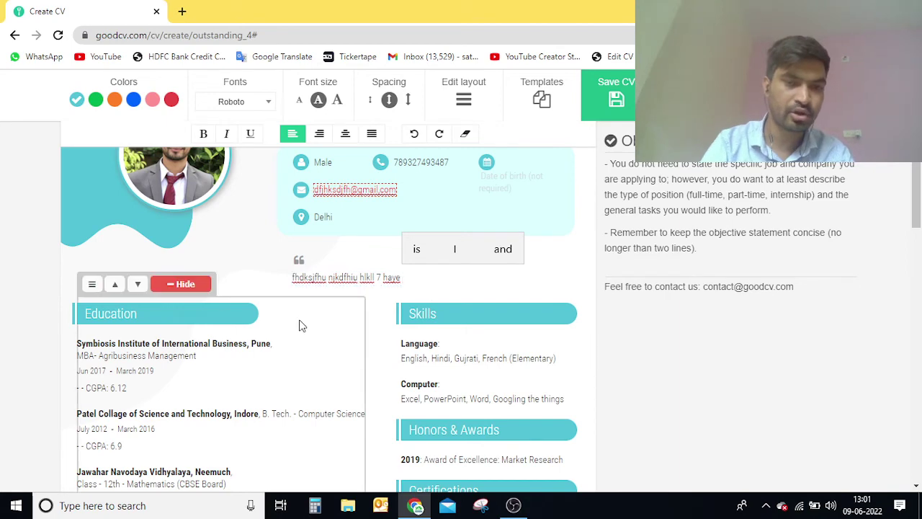
scroll(301, 326, "down", 10)
scroll(301, 326, "up", 10)
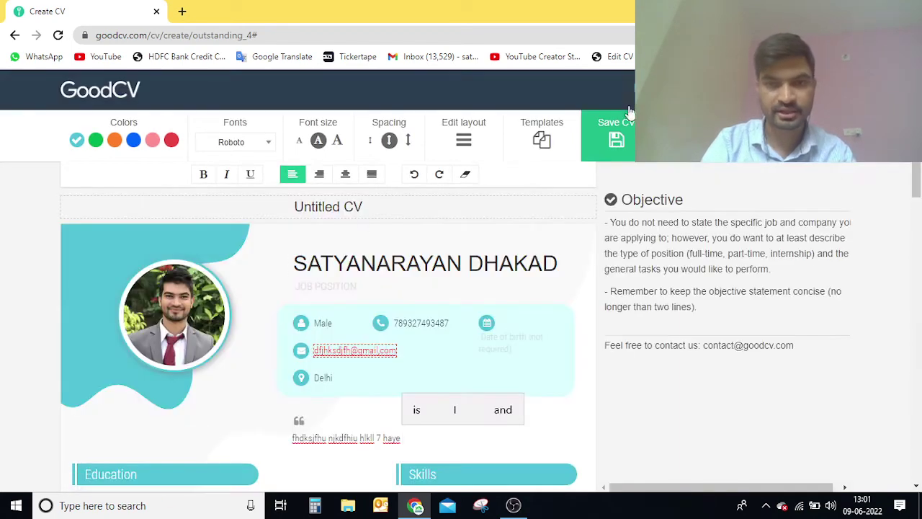
Save the CV, download it as a PDF to the Desktop, and dismiss the success message
left_click(616, 140)
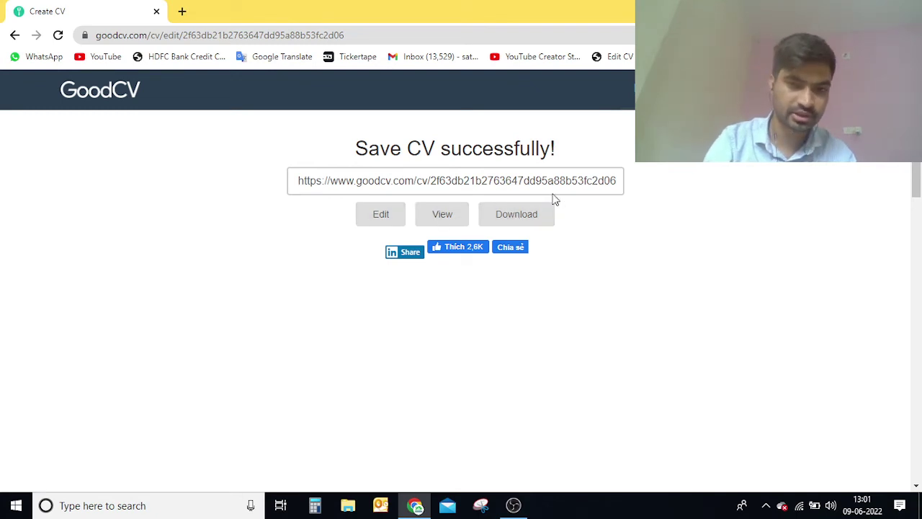
left_click(522, 219)
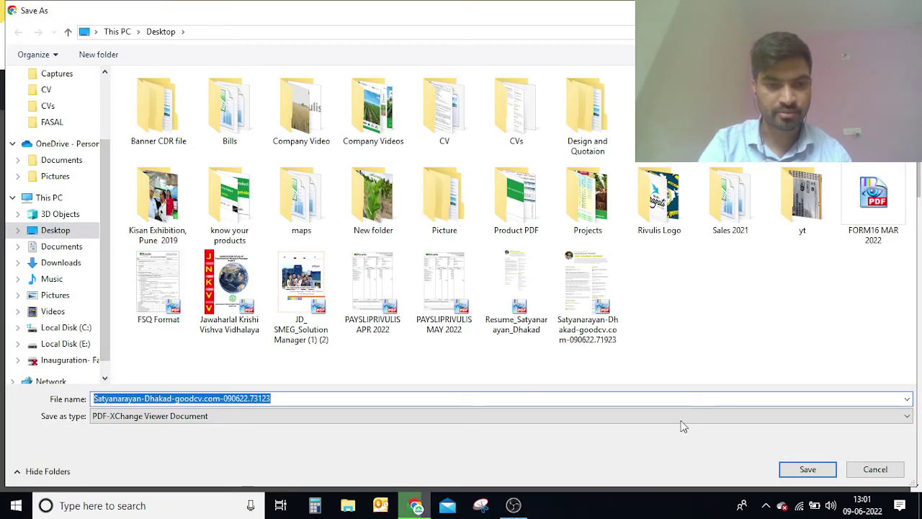
left_click(810, 469)
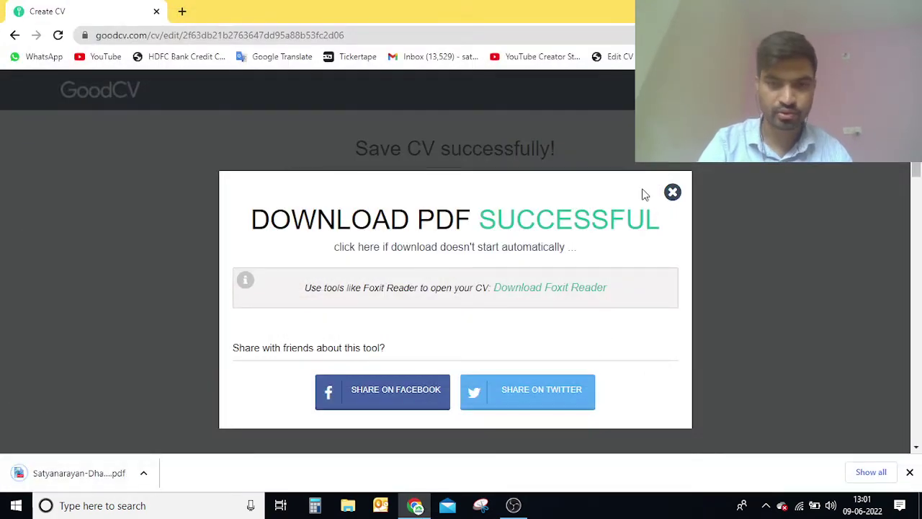
left_click(672, 192)
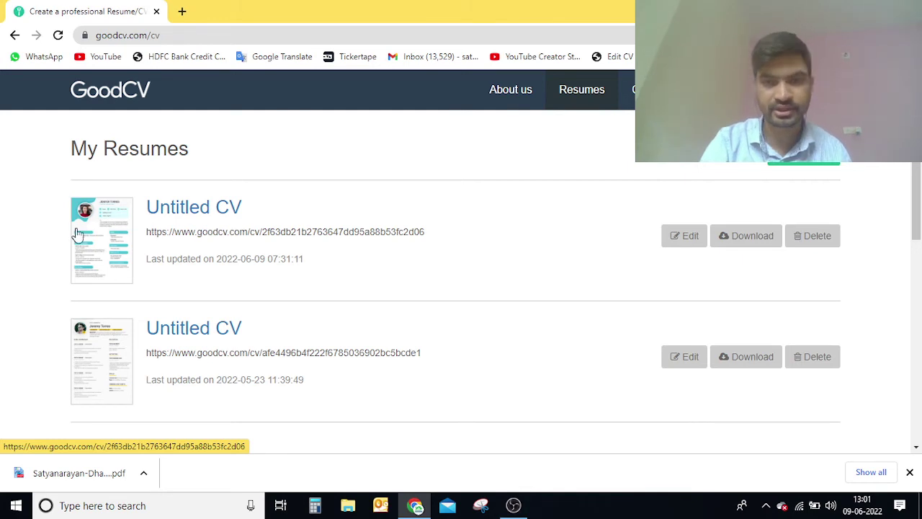
Reopen the first resume from My Resumes for editing and scroll through it, selecting the Delhi address
left_click(685, 238)
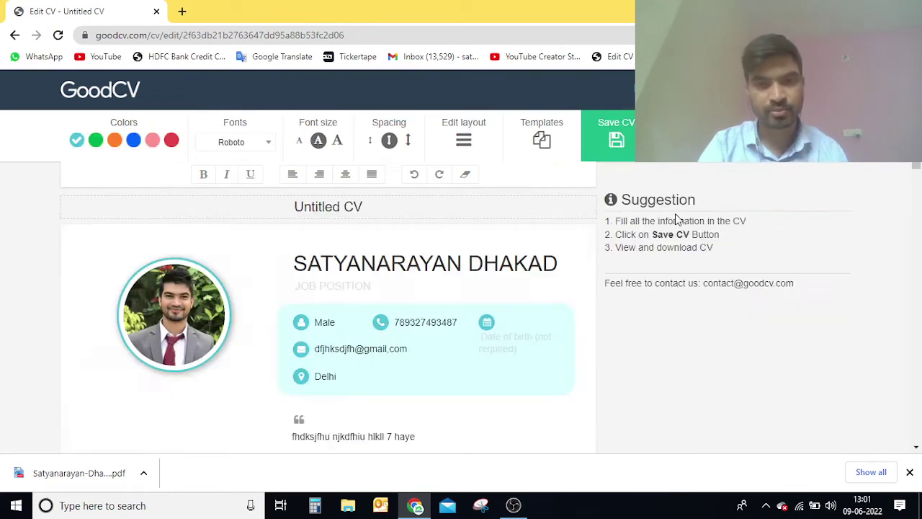
scroll(308, 344, "down", 1)
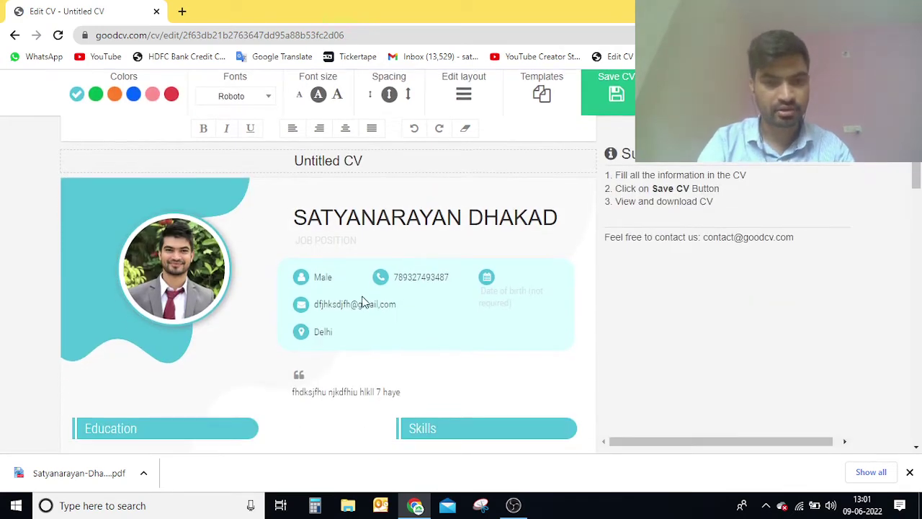
left_click(330, 335)
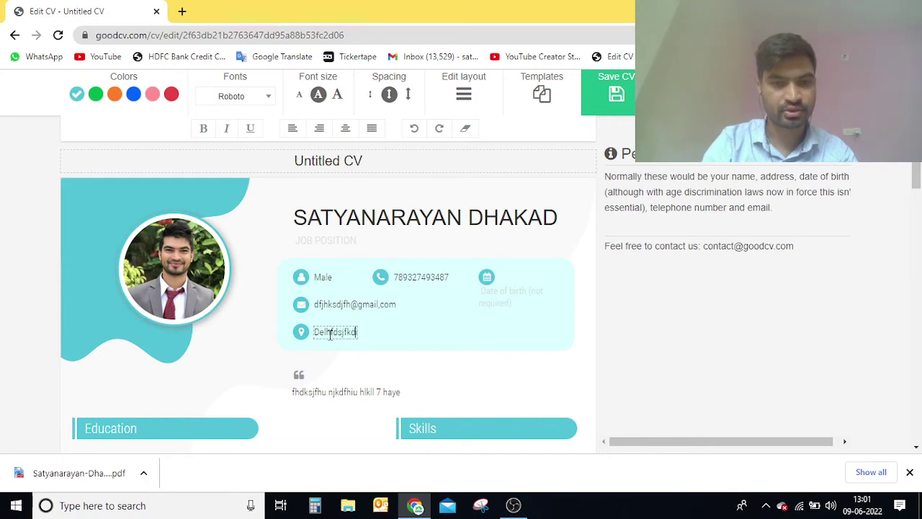
scroll(330, 337, "down", 2)
scroll(329, 339, "down", 4)
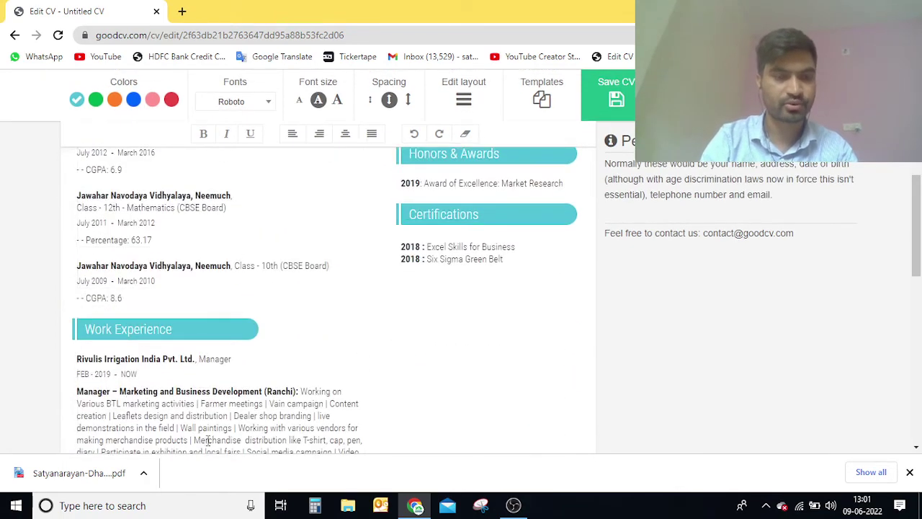
scroll(216, 425, "down", 1)
scroll(238, 403, "down", 4)
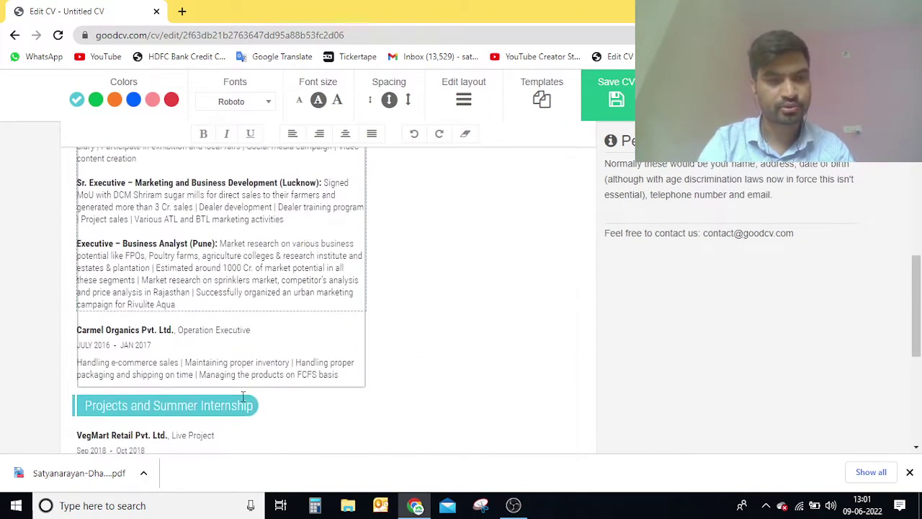
scroll(244, 396, "up", 2)
scroll(243, 389, "up", 3)
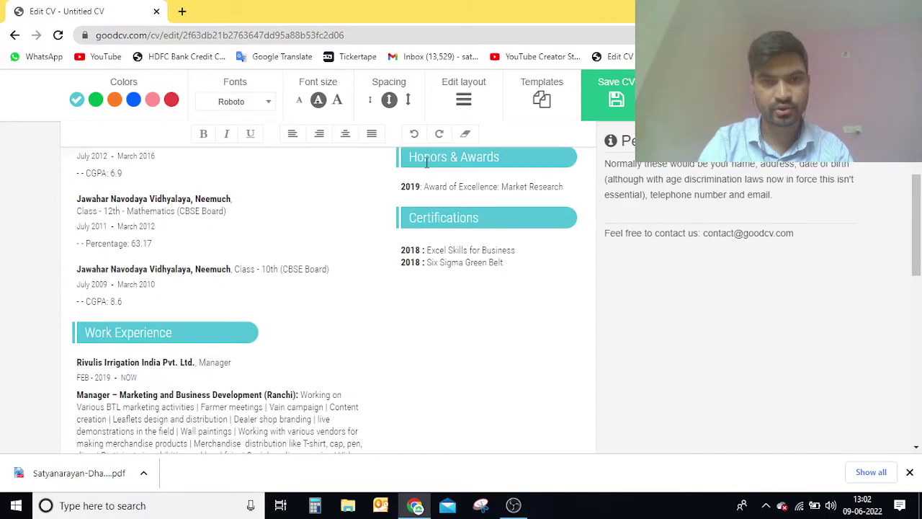
Move Work experience above Education in the section layout and apply the new order
left_click(464, 101)
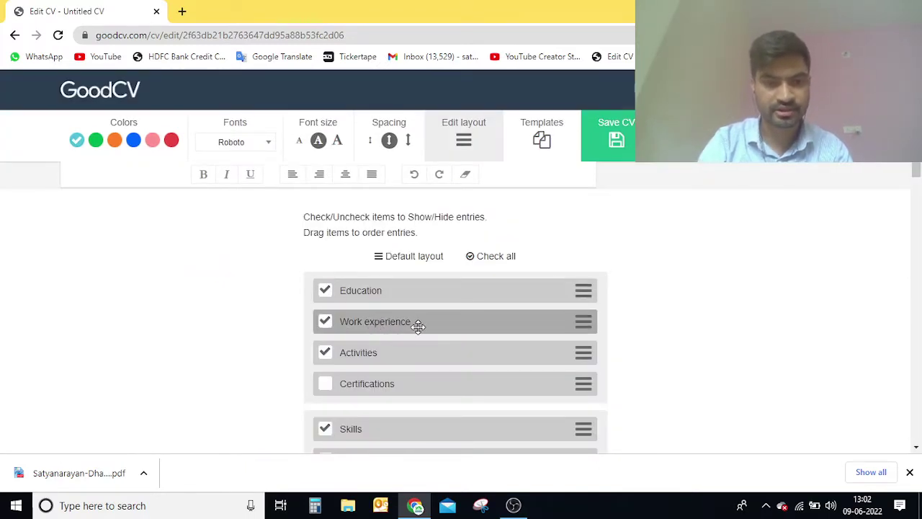
left_click_drag(414, 325, 412, 288)
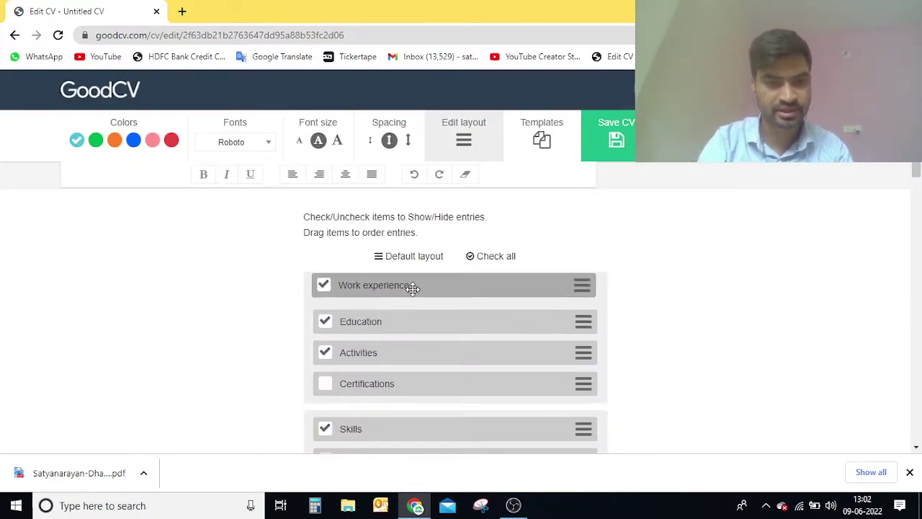
scroll(580, 306, "down", 5)
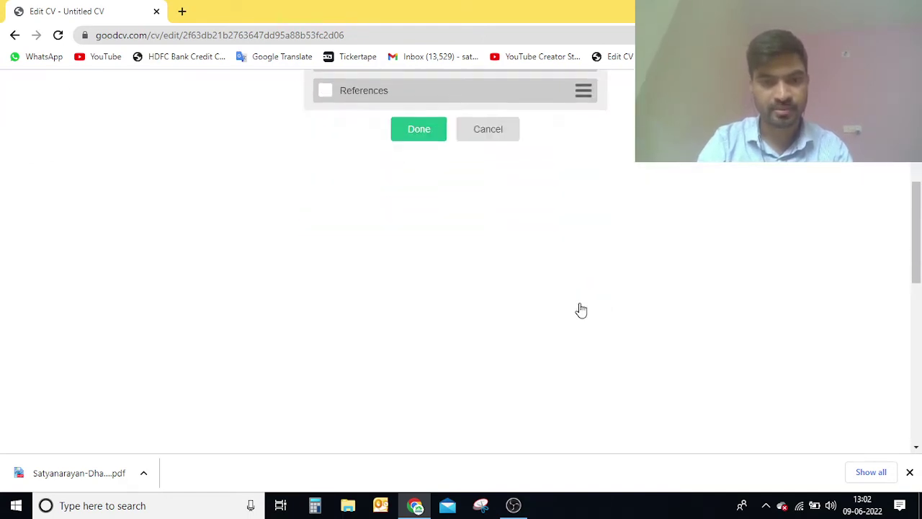
left_click(437, 137)
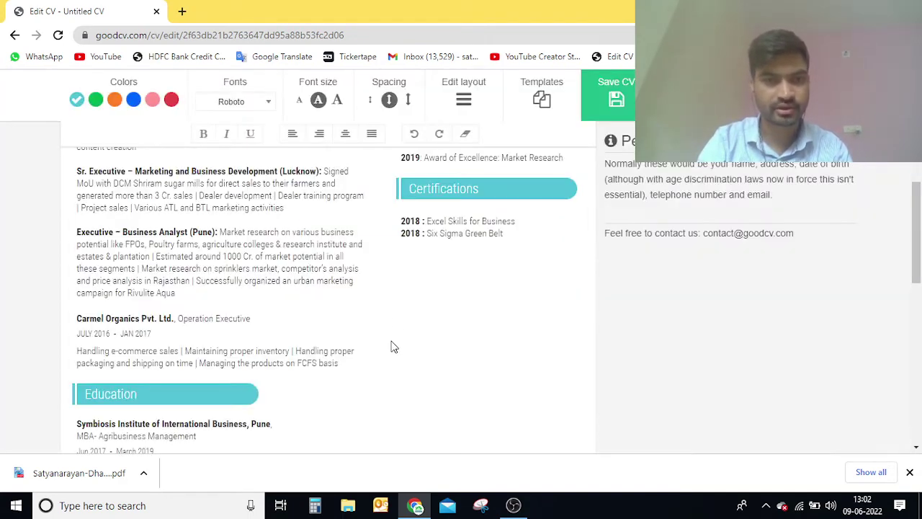
scroll(394, 347, "up", 2)
scroll(393, 344, "up", 2)
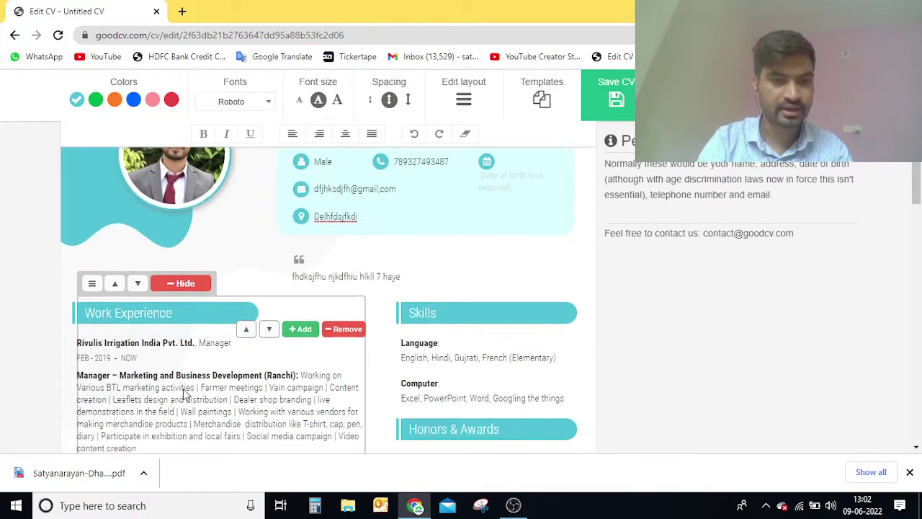
scroll(184, 393, "down", 3)
scroll(185, 391, "down", 3)
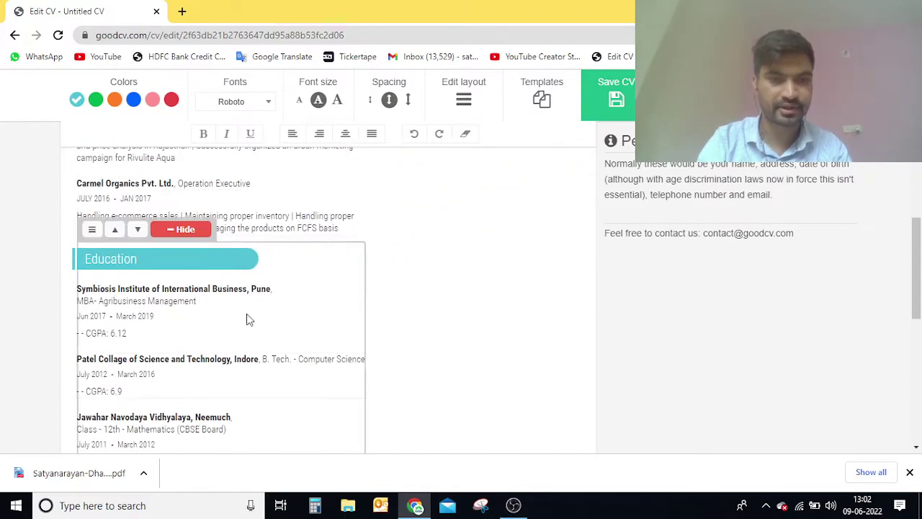
Switch on the Certifications section in the layout settings and apply the change
left_click(461, 103)
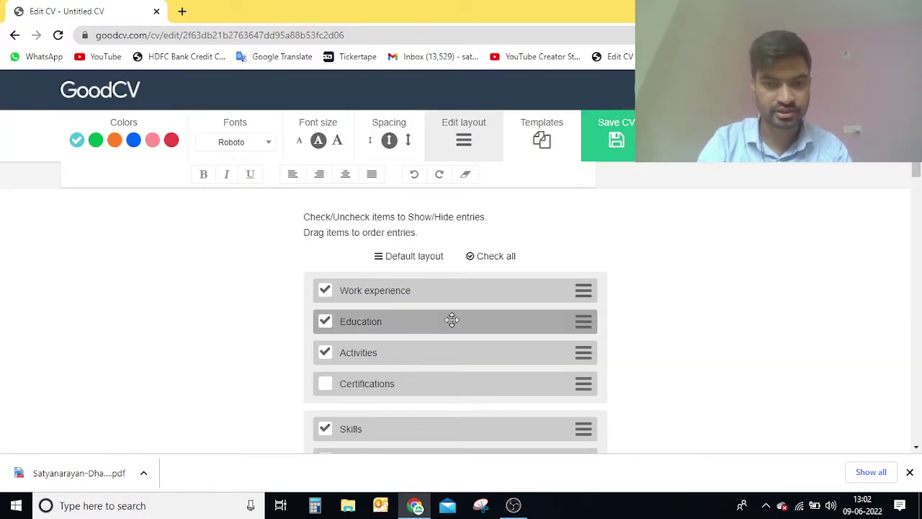
scroll(451, 322, "down", 3)
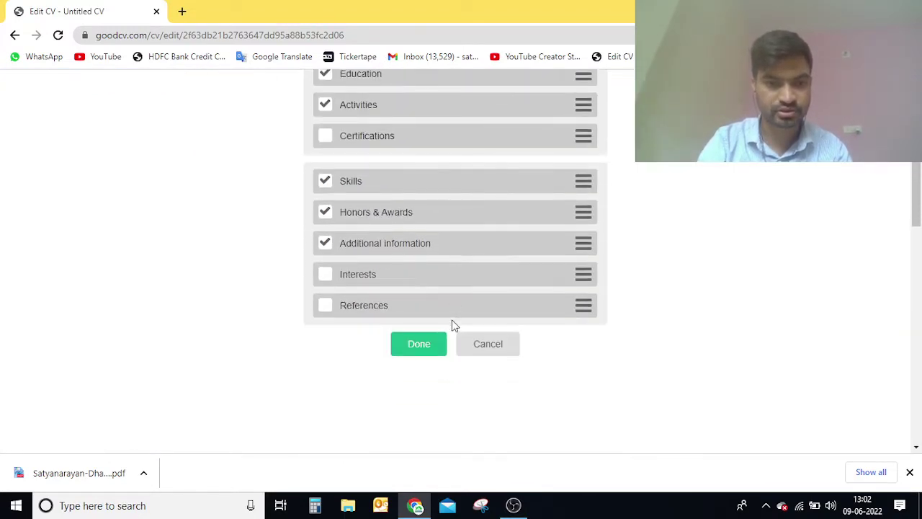
left_click(326, 137)
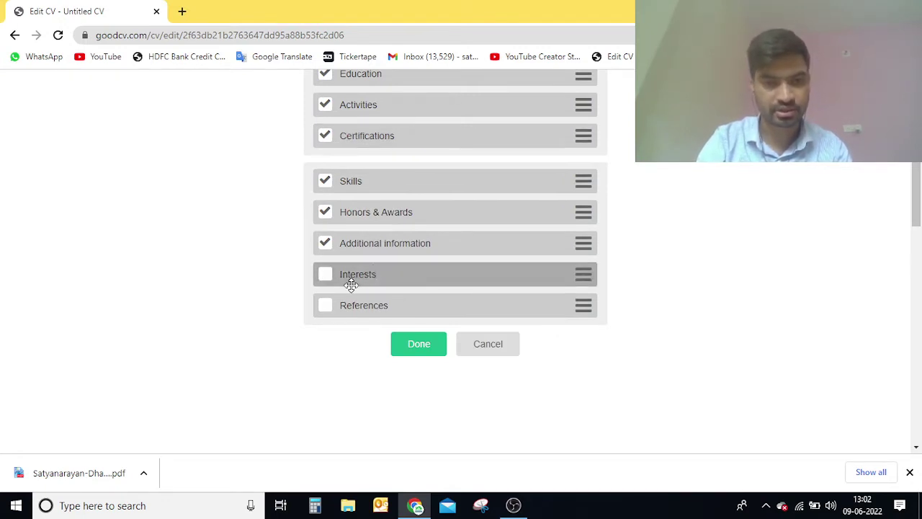
left_click(408, 351)
scroll(406, 351, "down", 5)
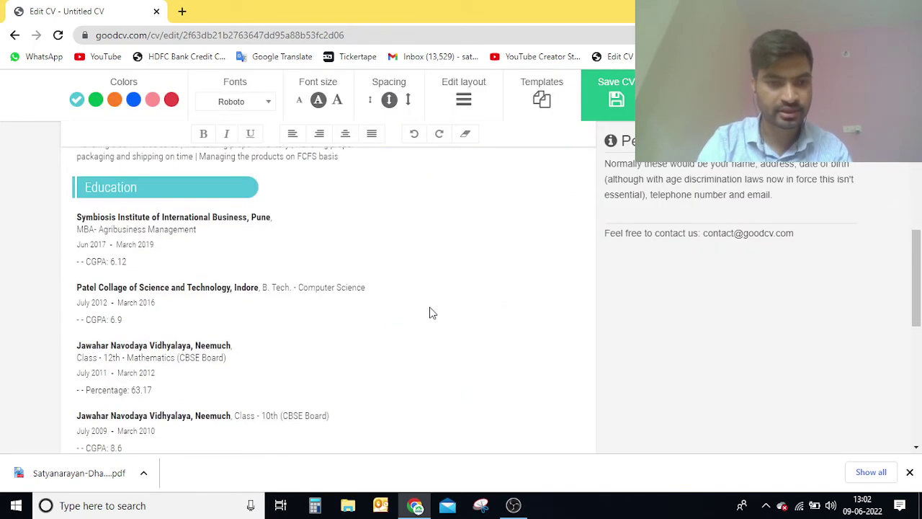
Rename the Certifications block title to 'xyz' and enter a placeholder certification name
scroll(430, 312, "down", 4)
scroll(430, 312, "down", 3)
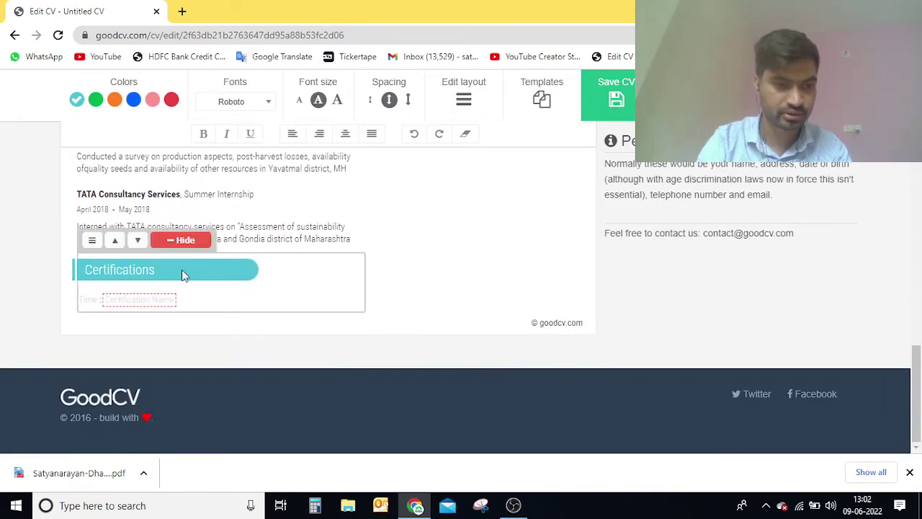
left_click(112, 298)
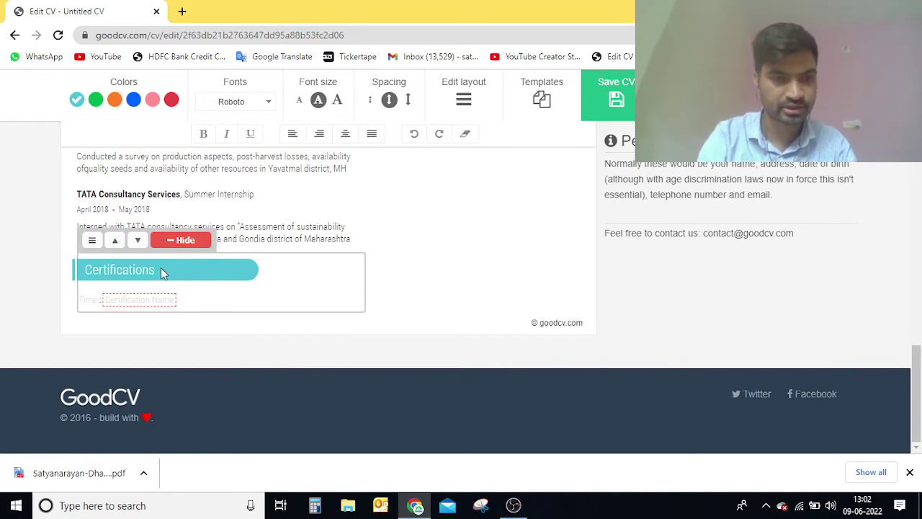
left_click(129, 269)
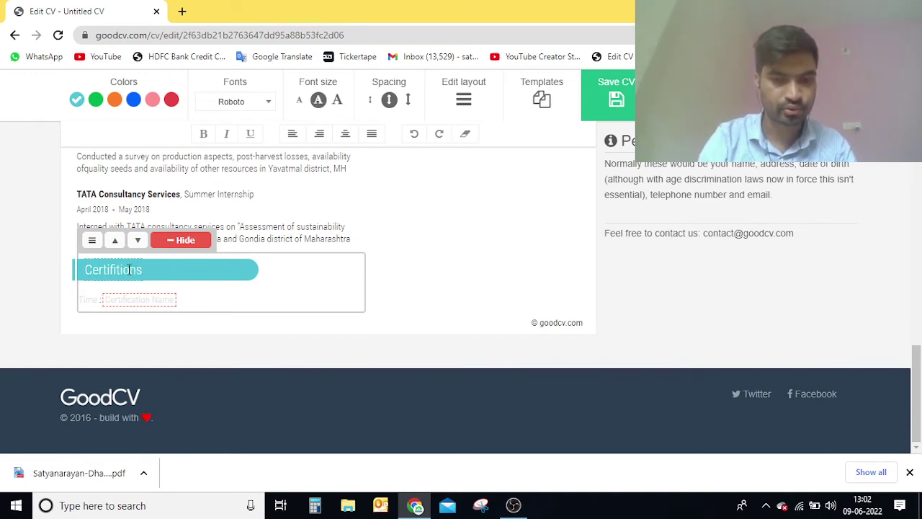
key("BackSpace")
key("BackSpace")
key("BackSpace")
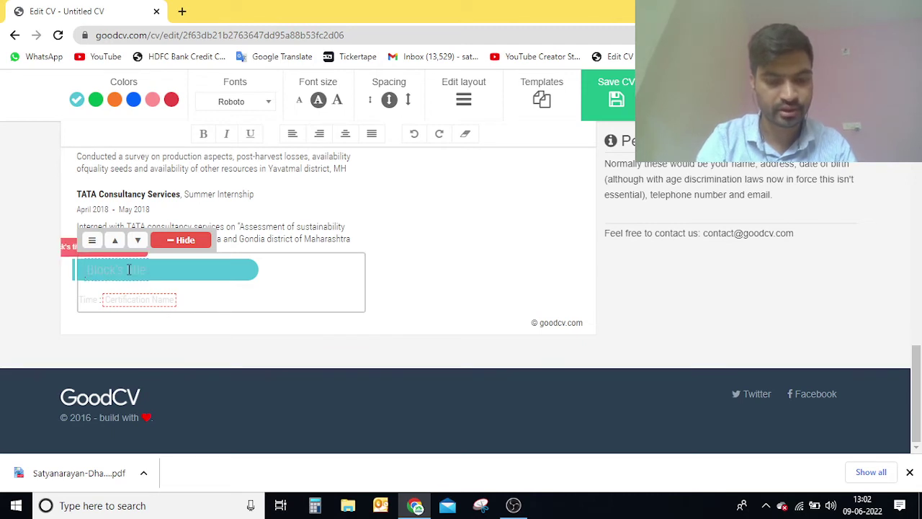
type("Xxyz")
left_click(123, 298)
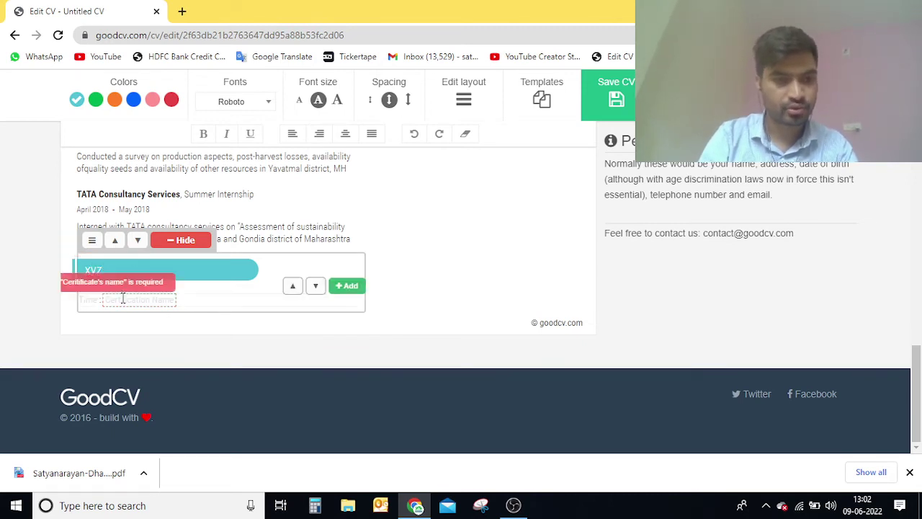
type("fdshdfskl")
left_click(465, 279)
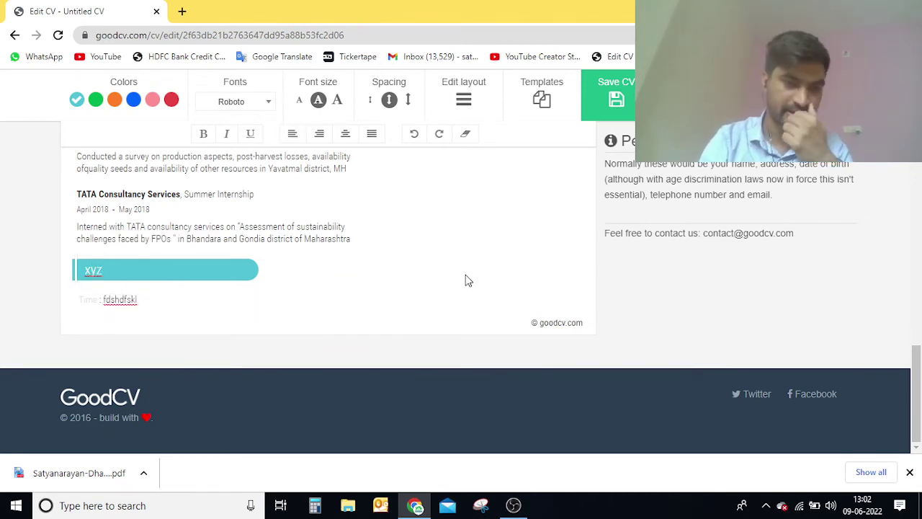
scroll(464, 280, "up", 10)
scroll(465, 280, "up", 10)
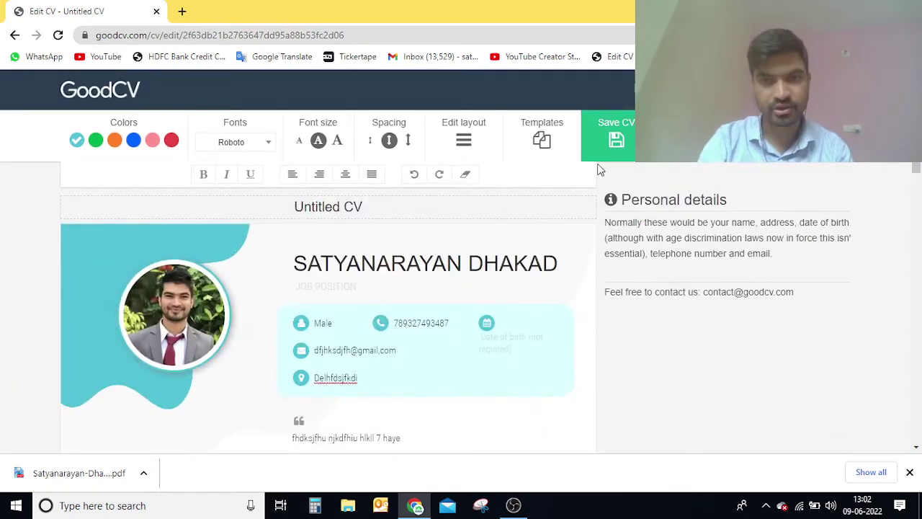
Try saving the CV, then hide the empty Interests section that blocked the save
left_click(620, 134)
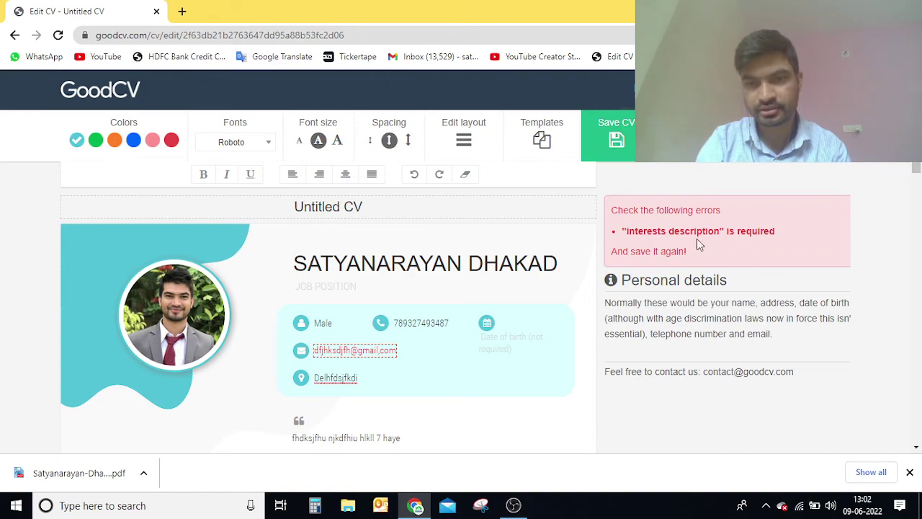
scroll(327, 313, "down", 10)
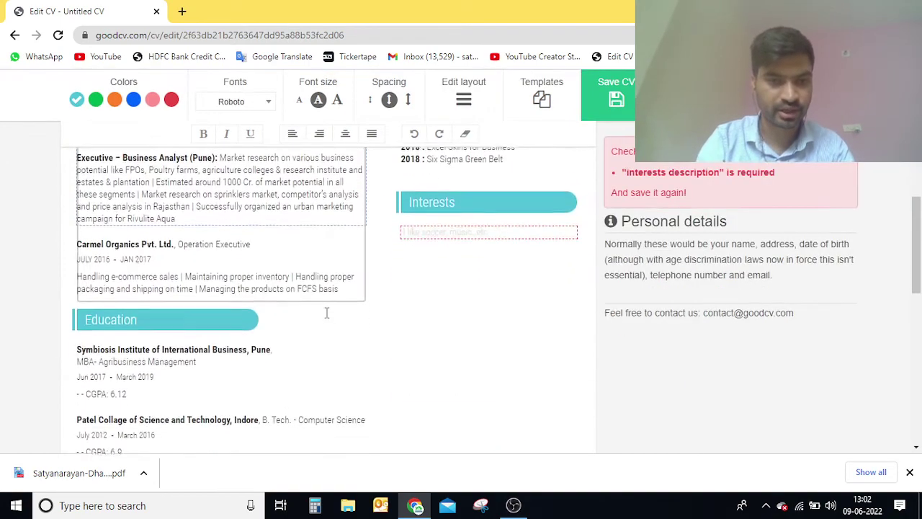
scroll(327, 313, "up", 3)
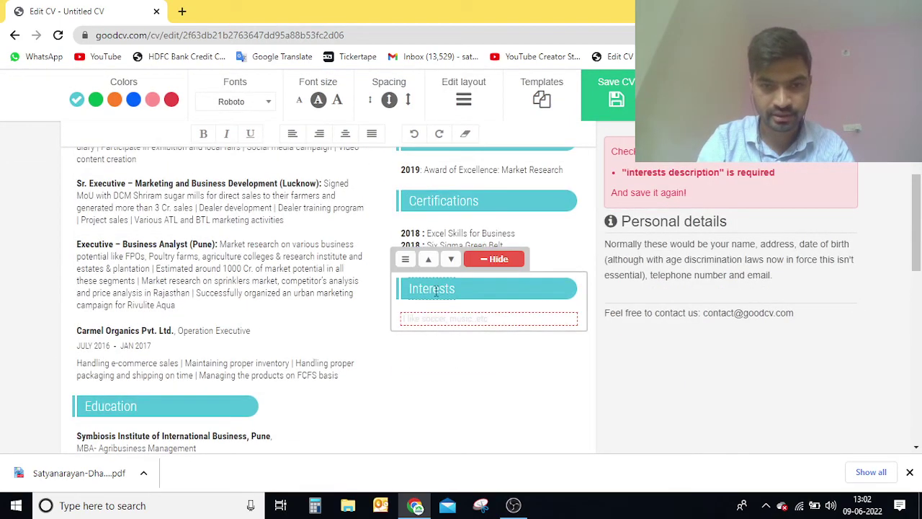
left_click(433, 322)
type("fdsjhf")
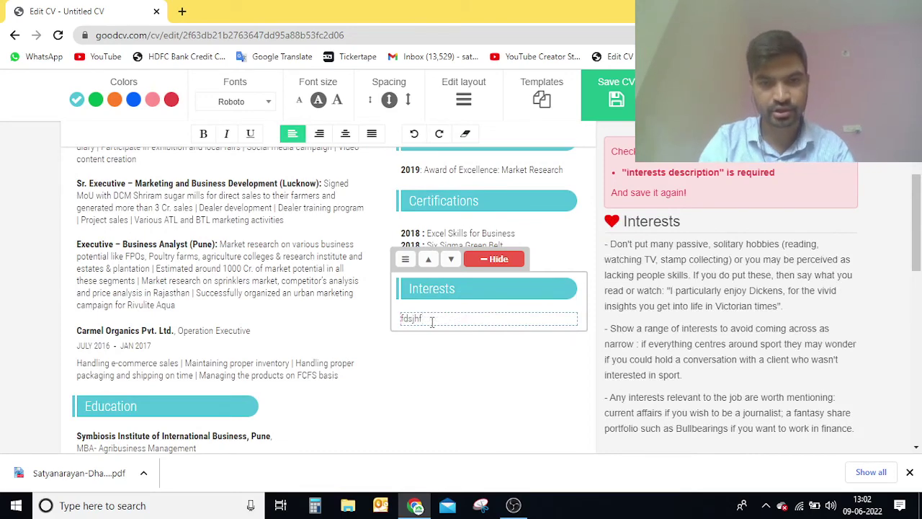
left_click(494, 259)
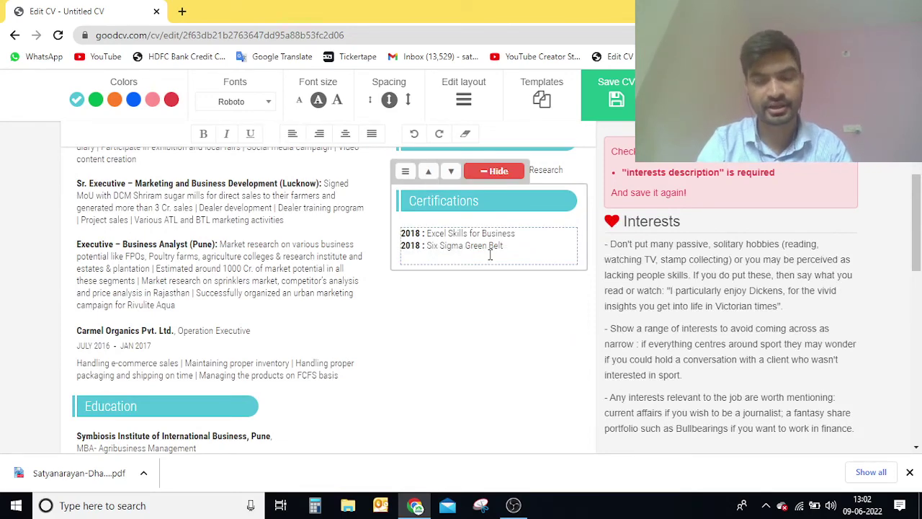
scroll(464, 323, "up", 2)
Save the GoodCV resume, download it as a PDF, and open that PDF from Chrome's download bar
left_click(618, 103)
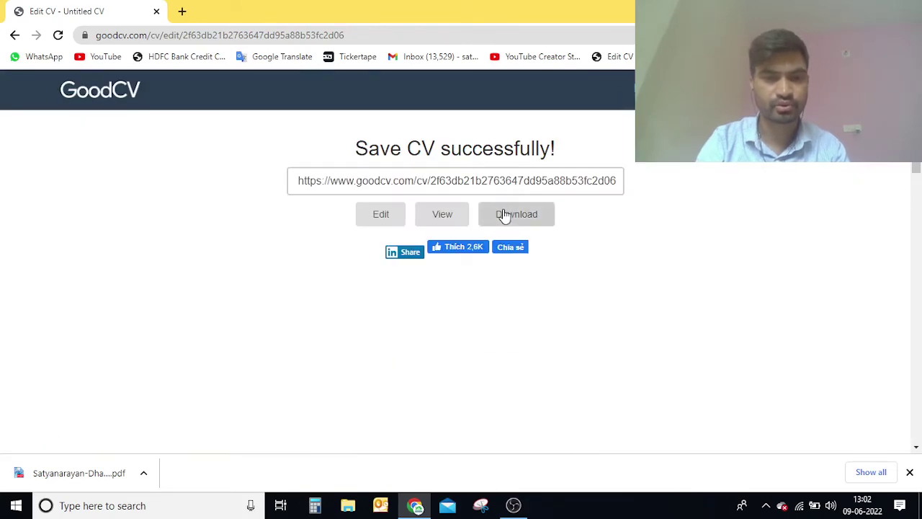
left_click(505, 217)
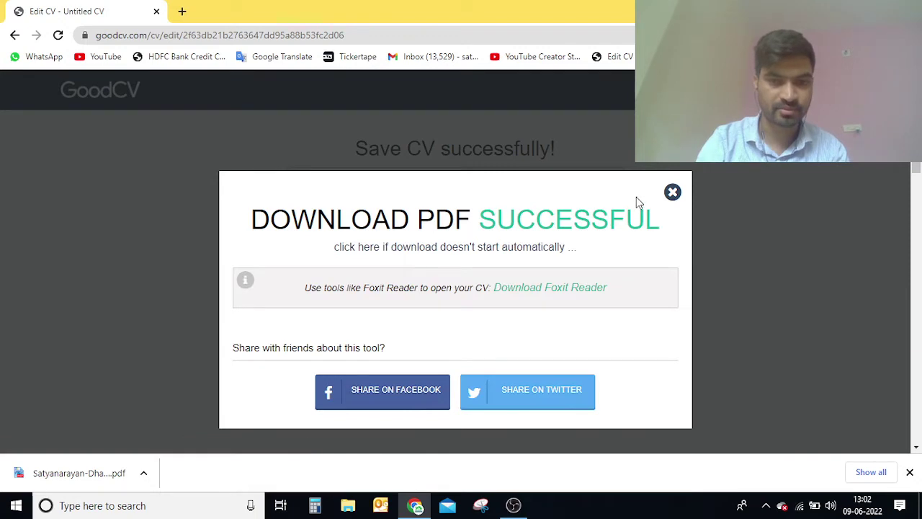
key("Return")
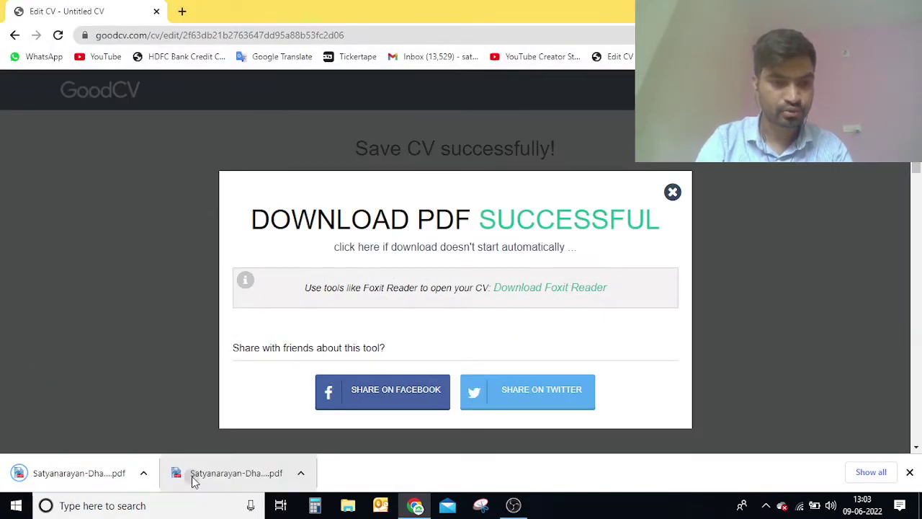
left_click(193, 481)
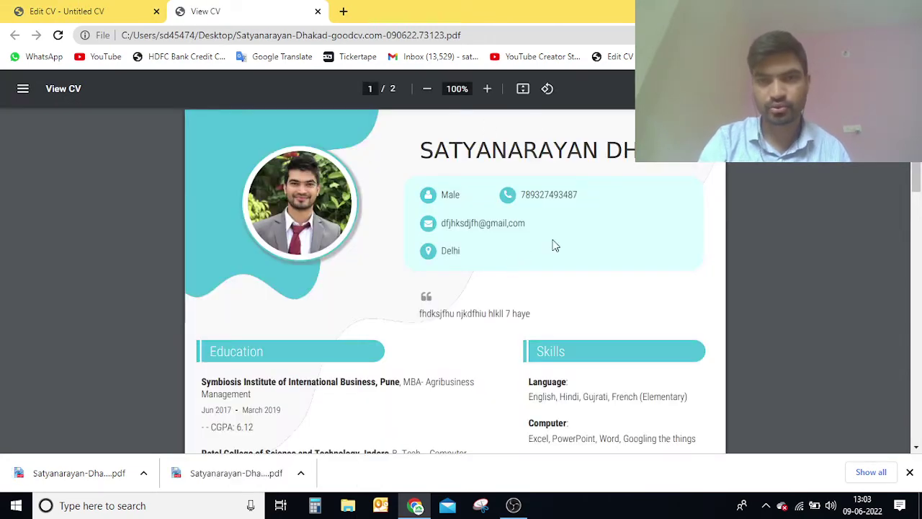
Confirm the downloaded CV spans two pages, then go to pdfdu.com/pdf-pages-merge.aspx in a new tab
scroll(555, 246, "down", 2)
scroll(555, 246, "down", 3)
scroll(555, 246, "down", 2)
scroll(555, 245, "down", 3)
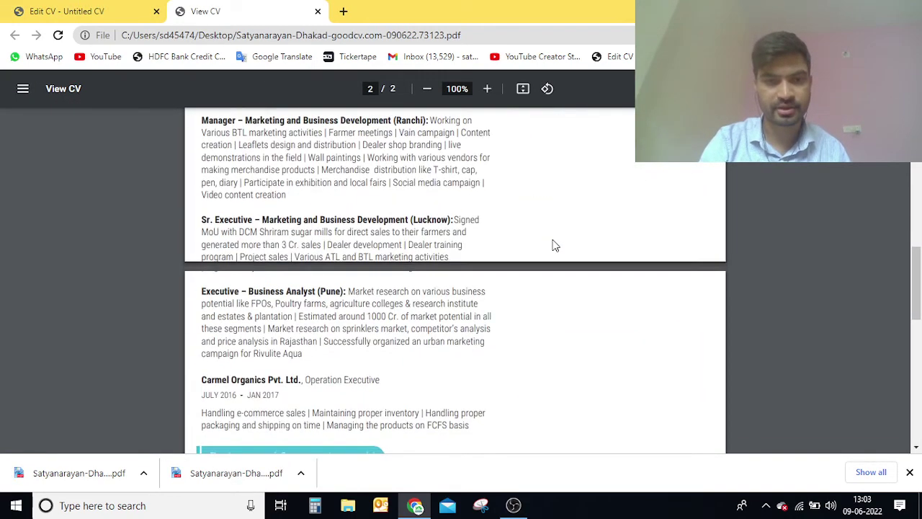
scroll(554, 245, "down", 3)
scroll(555, 245, "down", 3)
scroll(554, 246, "down", 3)
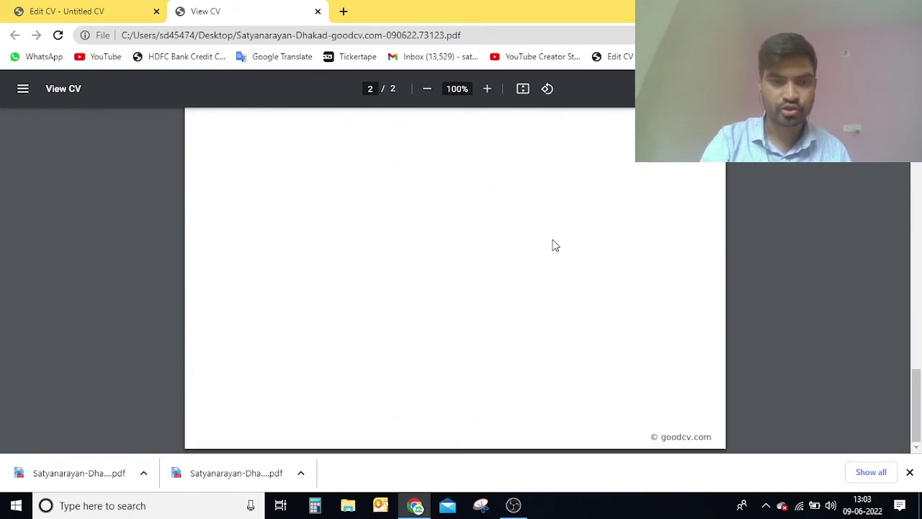
scroll(555, 245, "up", 5)
scroll(555, 245, "up", 3)
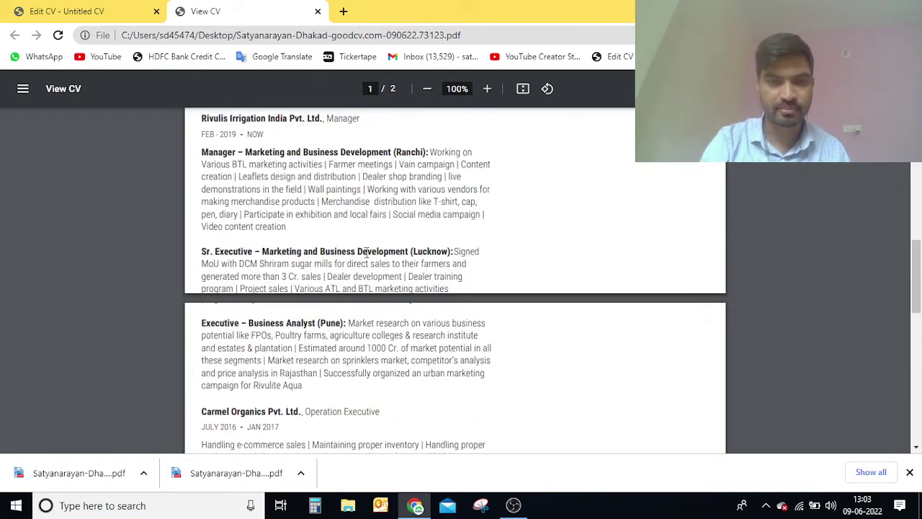
scroll(378, 307, "up", 3)
scroll(377, 306, "up", 5)
scroll(377, 306, "up", 4)
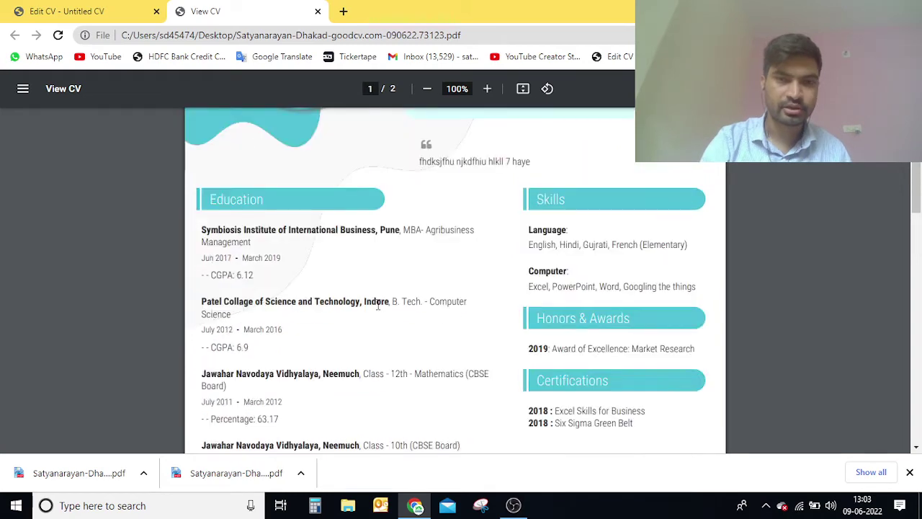
scroll(377, 306, "up", 2)
scroll(378, 306, "down", 3)
scroll(377, 306, "down", 3)
scroll(378, 306, "down", 4)
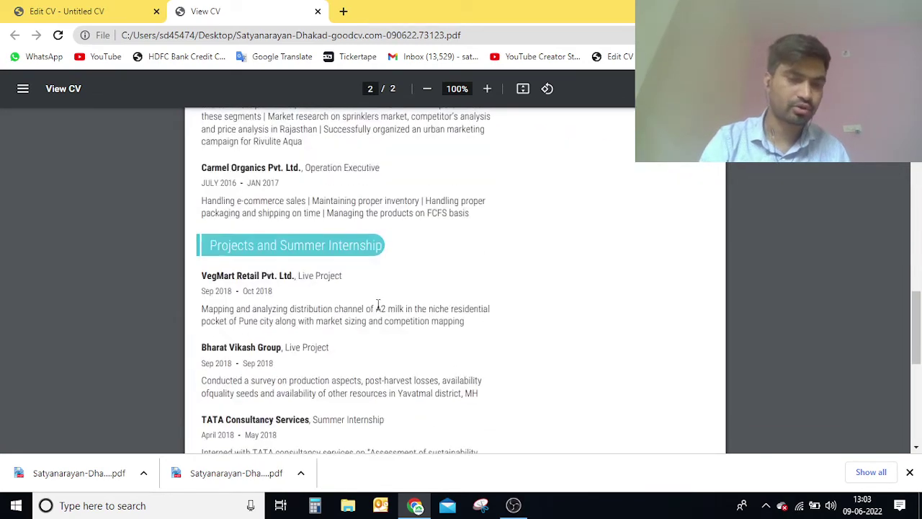
scroll(378, 306, "up", 5)
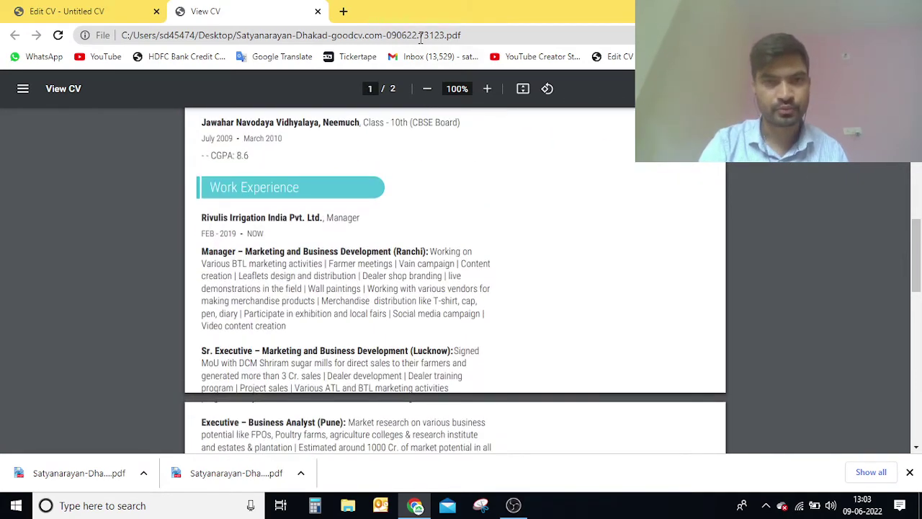
left_click(344, 11)
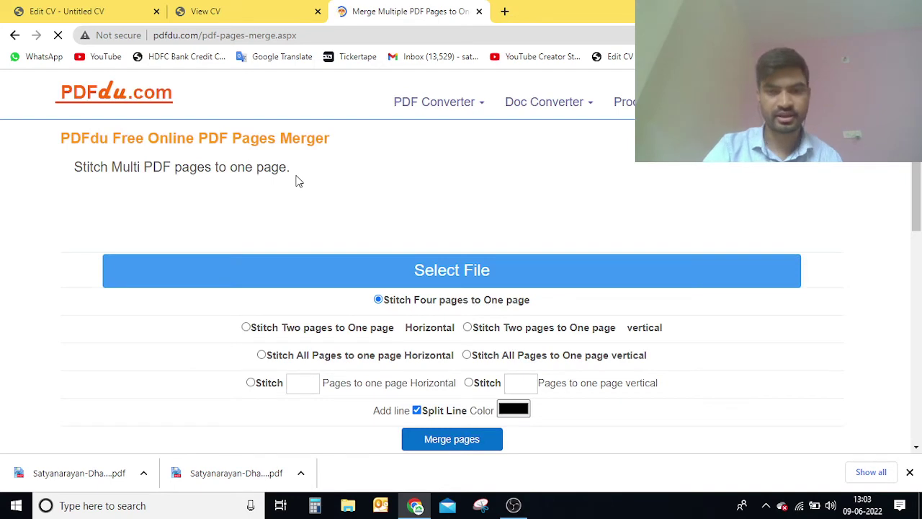
Upload the newest CV PDF from the Desktop to the PDFdu merger
left_click(448, 279)
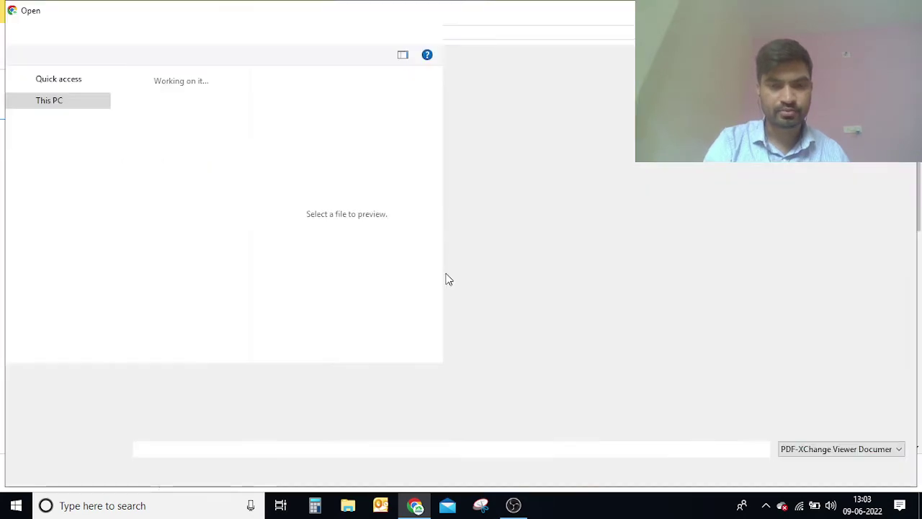
scroll(243, 216, "down", 3)
scroll(206, 335, "down", 10)
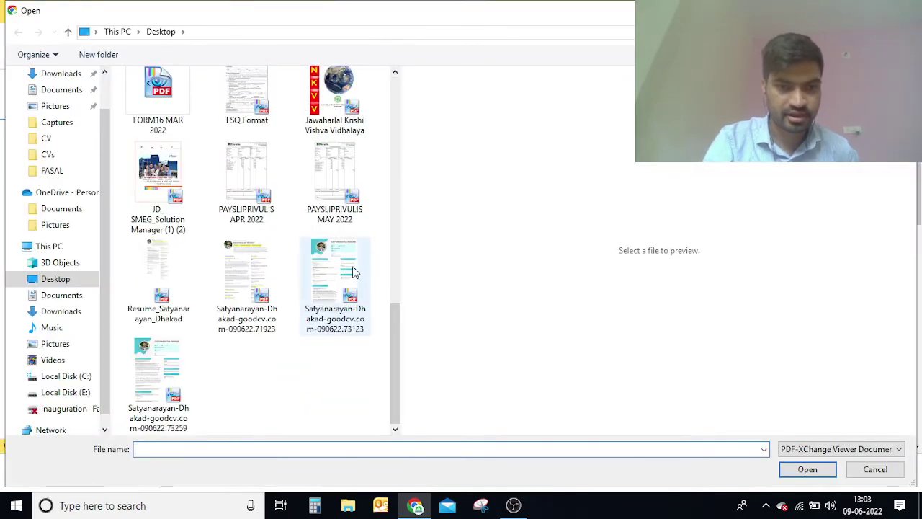
left_click(161, 375)
double_click(161, 374)
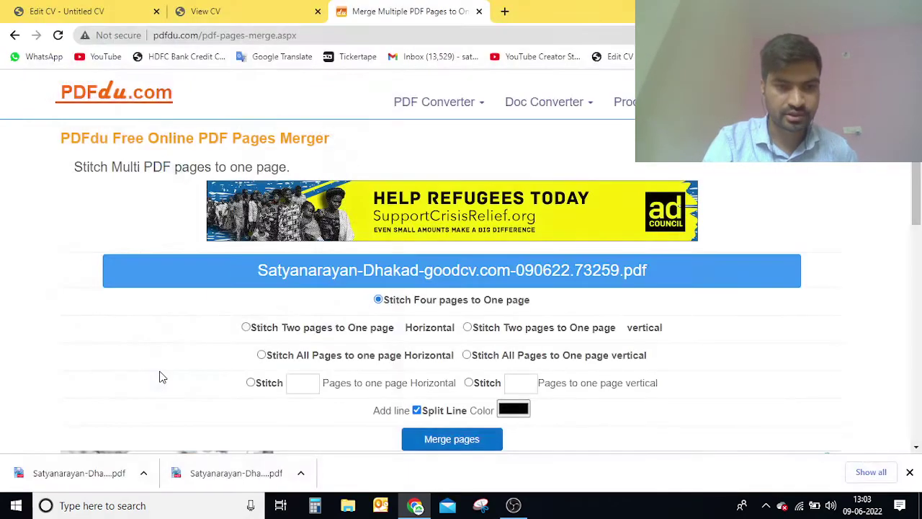
Stitch the two pages vertically onto one page with Split Line unchecked, and start the merge
scroll(407, 313, "down", 1)
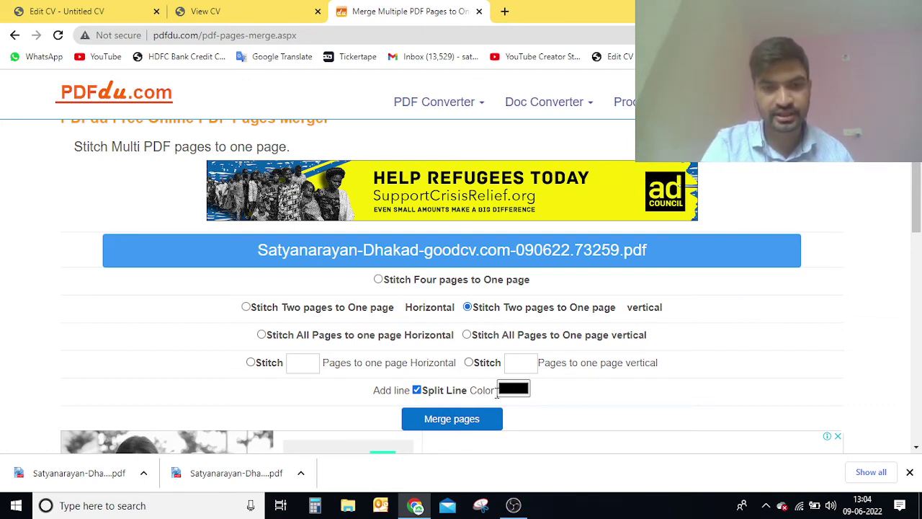
left_click(416, 394)
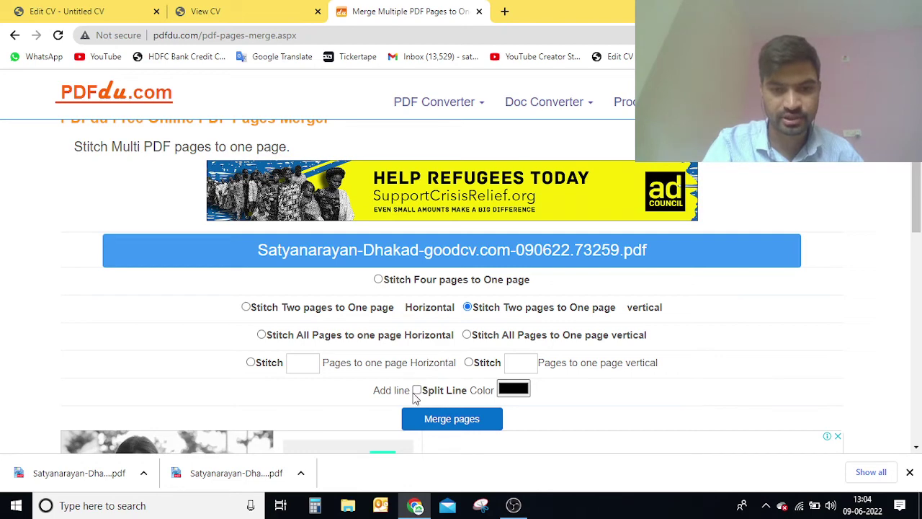
scroll(607, 379, "down", 1)
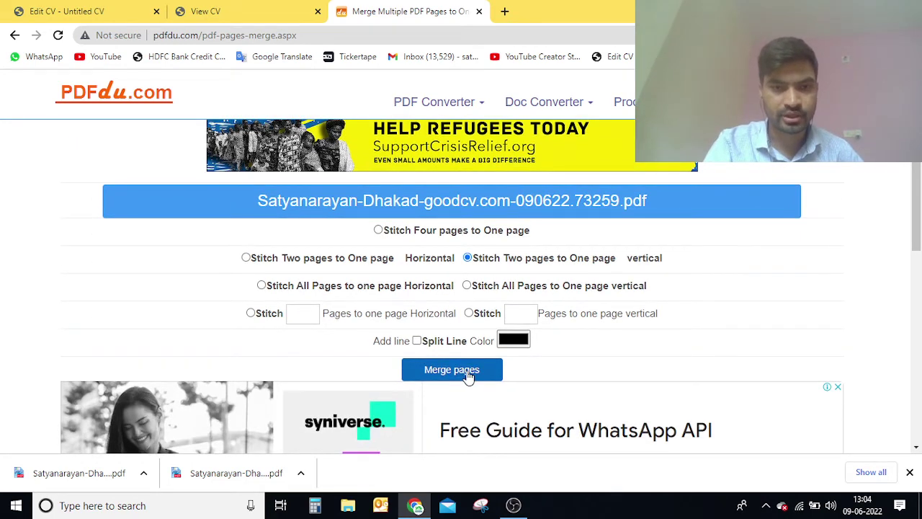
left_click(468, 377)
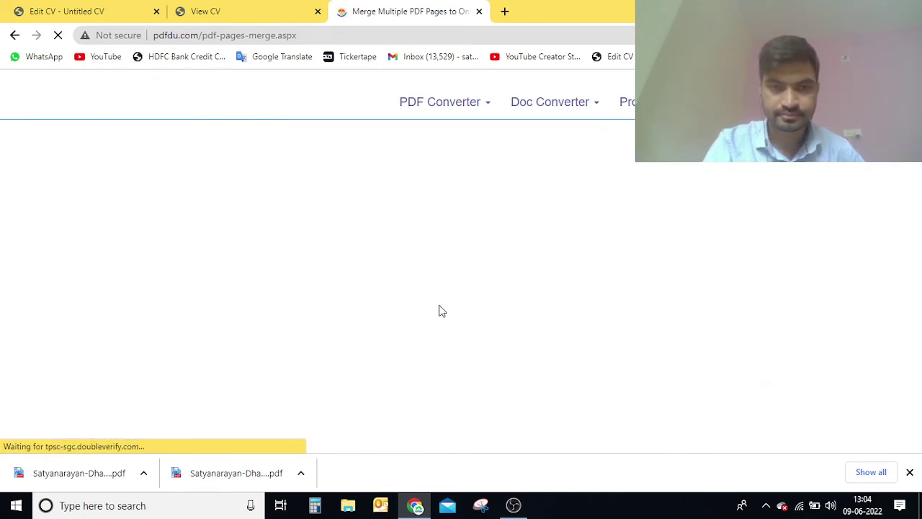
Download the merged result to the Desktop as 060915342723.pdf and open it in Chrome
scroll(421, 404, "down", 2)
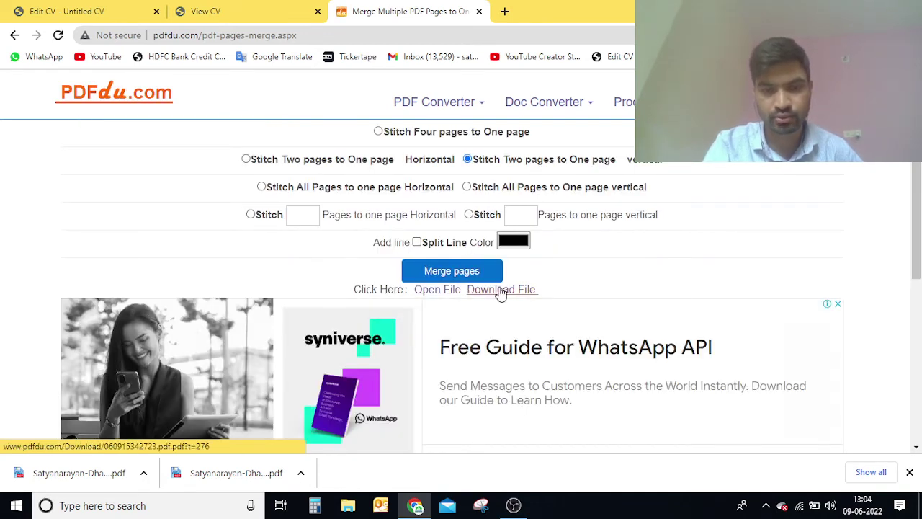
left_click(501, 290)
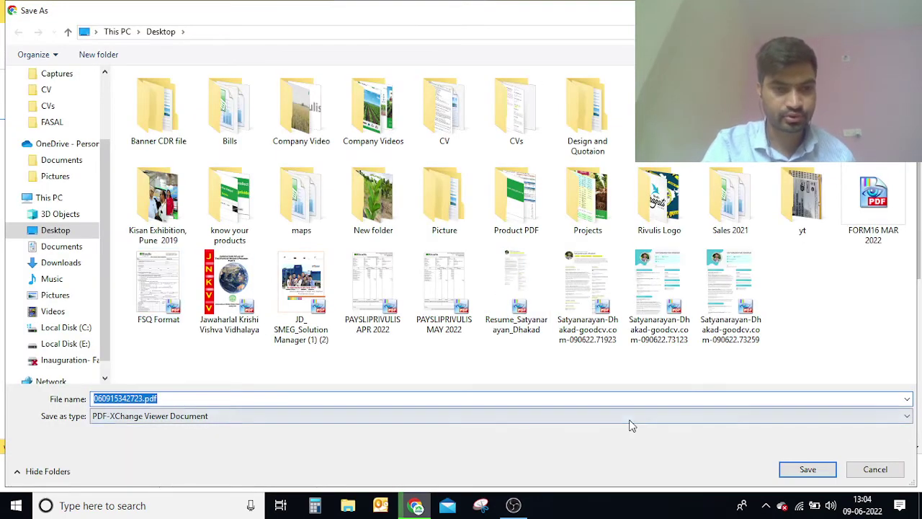
left_click(807, 469)
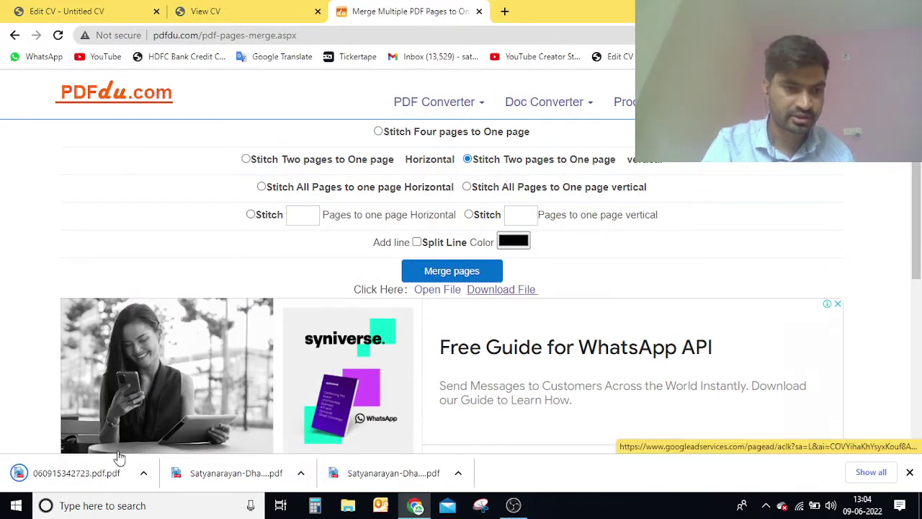
left_click(85, 475)
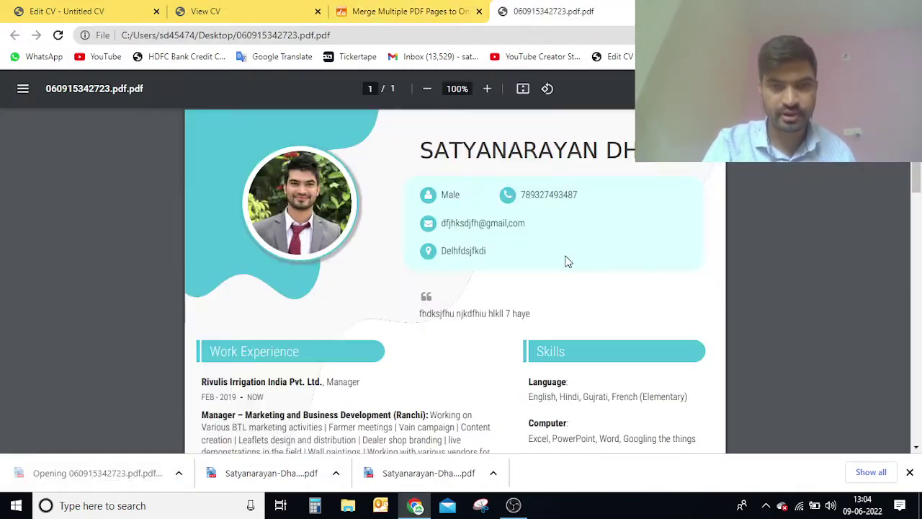
Scroll through the merged single-page 060915342723.pdf
scroll(569, 303, "down", 2)
scroll(569, 308, "down", 2)
scroll(569, 309, "down", 1)
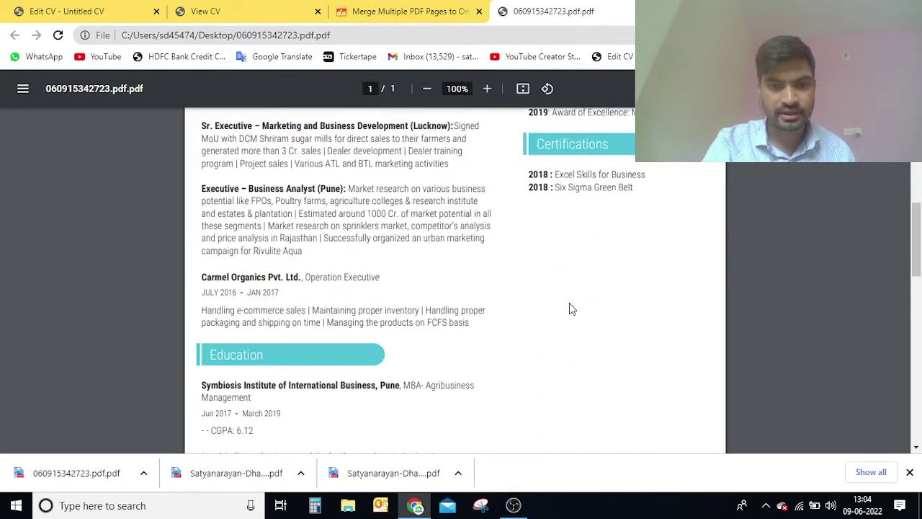
scroll(569, 308, "down", 4)
scroll(569, 308, "down", 3)
scroll(569, 308, "down", 1)
scroll(569, 308, "down", 3)
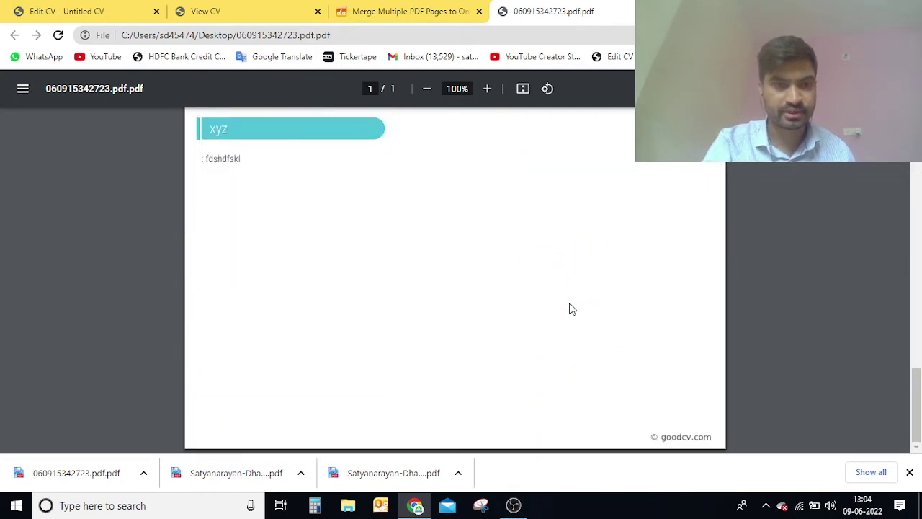
Move the original two-page View CV tab beside the merged tab and scroll it
left_click(240, 6)
left_click_drag(240, 6, 397, 6)
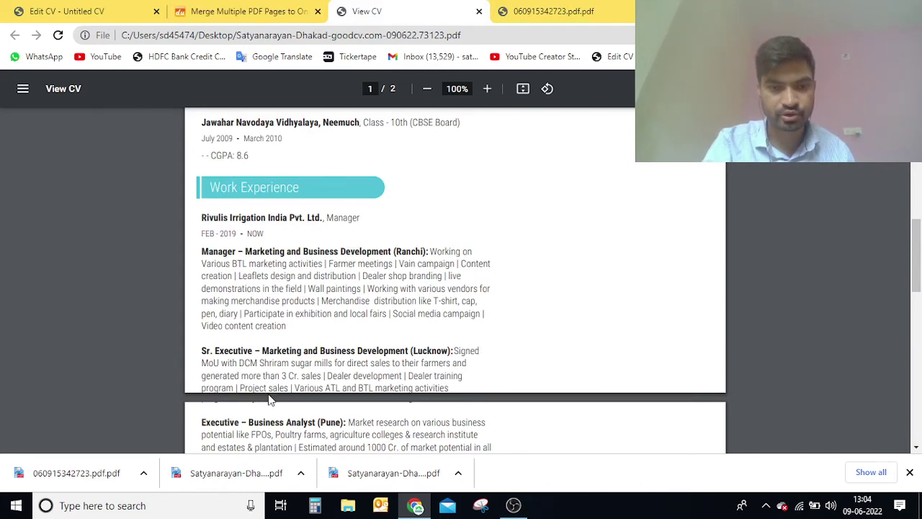
scroll(448, 407, "down", 1)
scroll(448, 407, "down", 2)
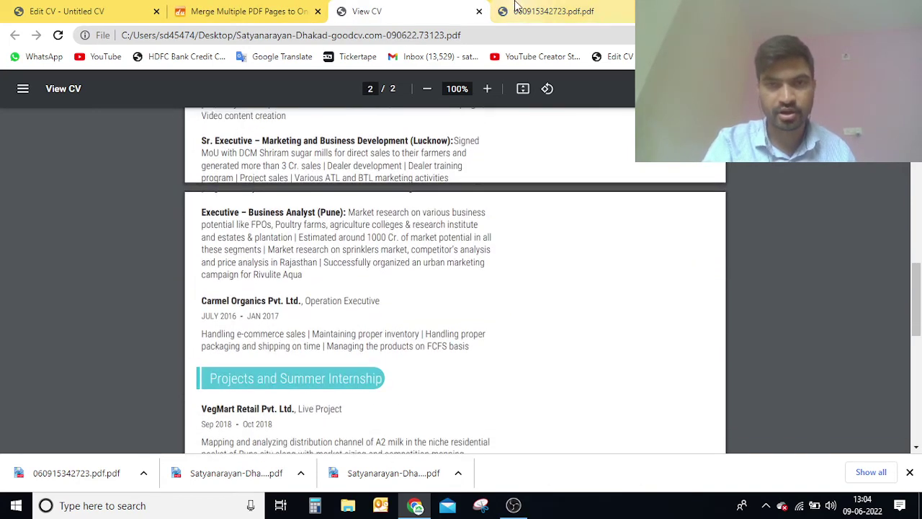
Review the merged PDF top to bottom against the original CV's content
left_click(576, 6)
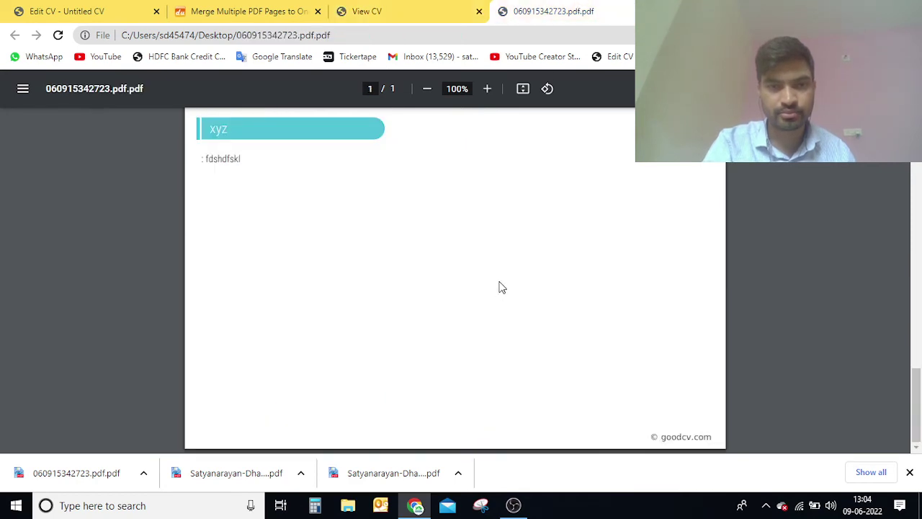
scroll(500, 289, "up", 1)
scroll(499, 288, "up", 3)
scroll(500, 289, "up", 5)
scroll(499, 288, "up", 3)
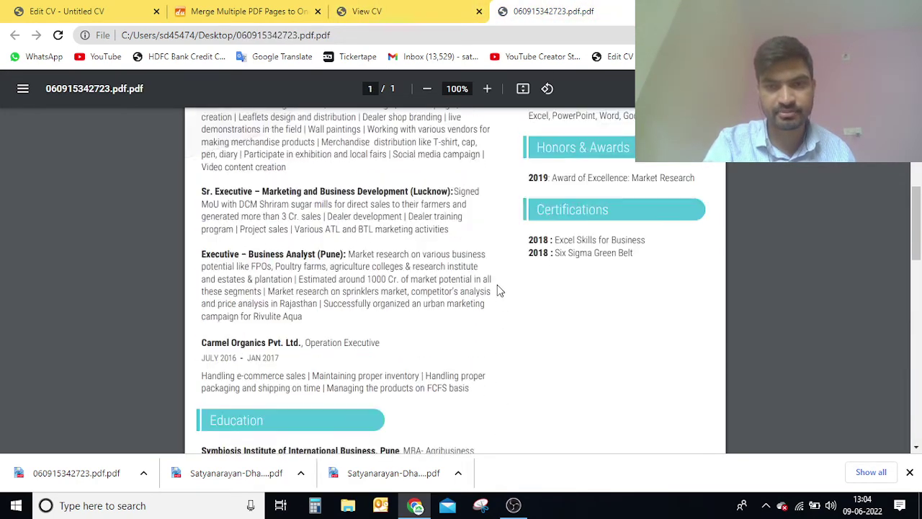
scroll(498, 287, "up", 4)
scroll(498, 287, "up", 1)
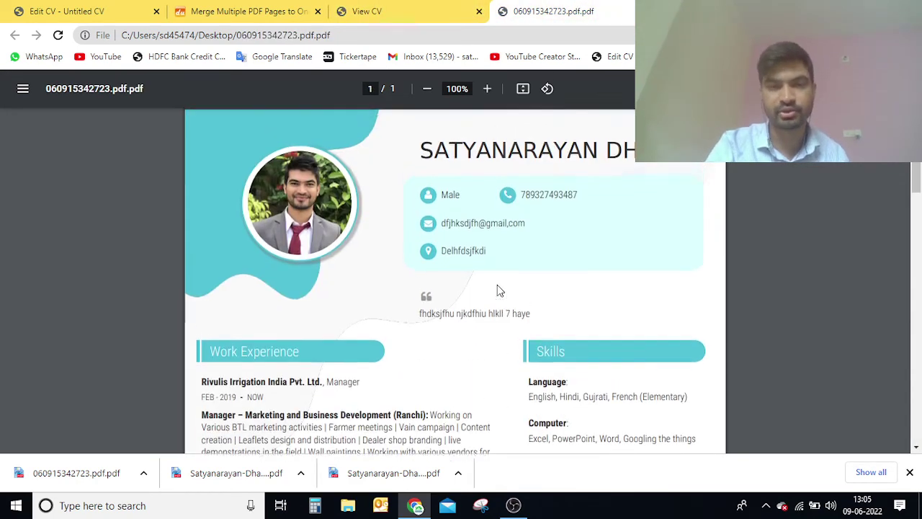
scroll(499, 290, "down", 5)
scroll(500, 289, "down", 2)
scroll(499, 289, "down", 2)
scroll(499, 289, "down", 1)
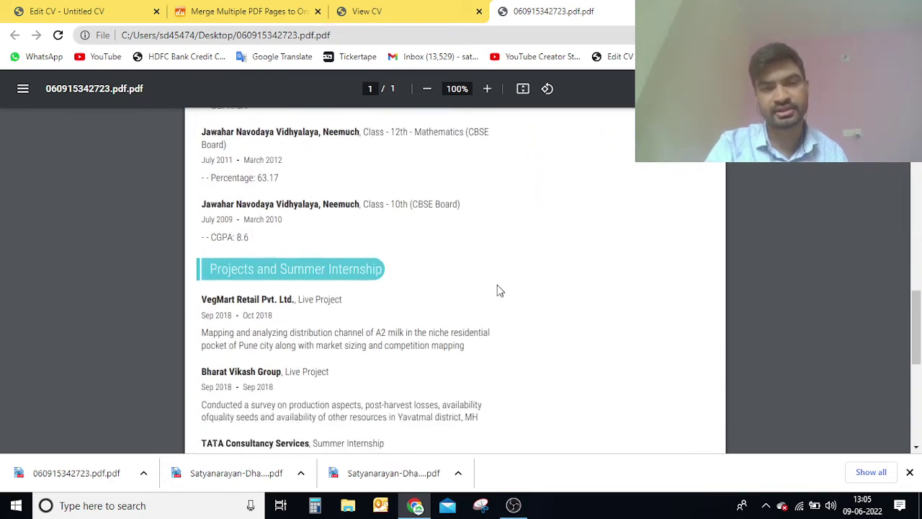
scroll(499, 289, "down", 4)
scroll(499, 289, "down", 1)
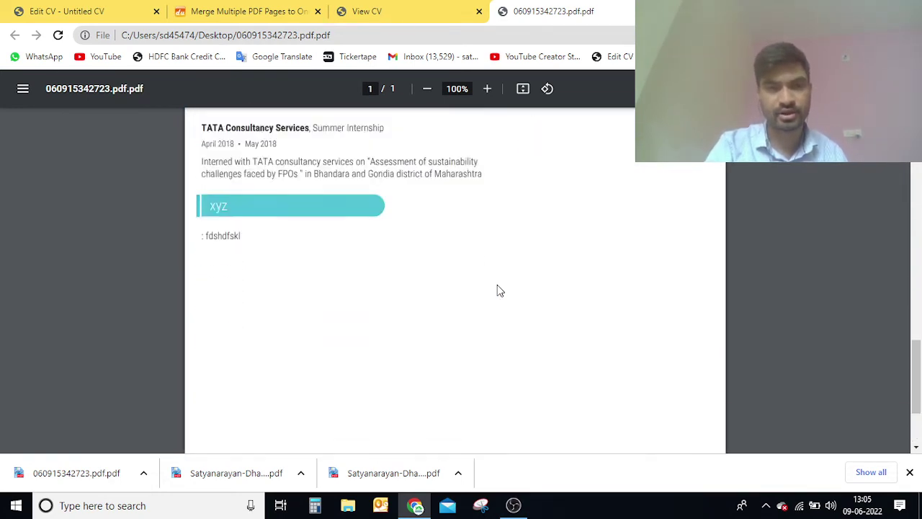
scroll(499, 290, "up", 4)
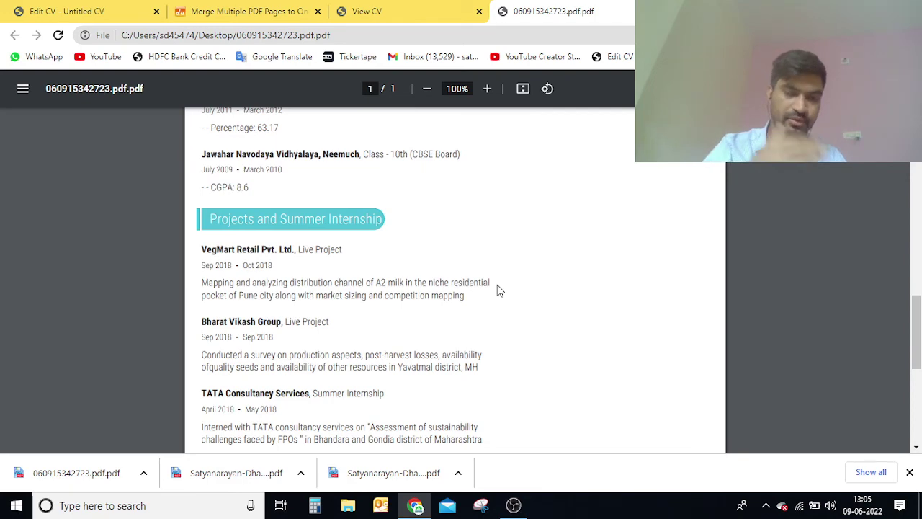
scroll(499, 289, "up", 4)
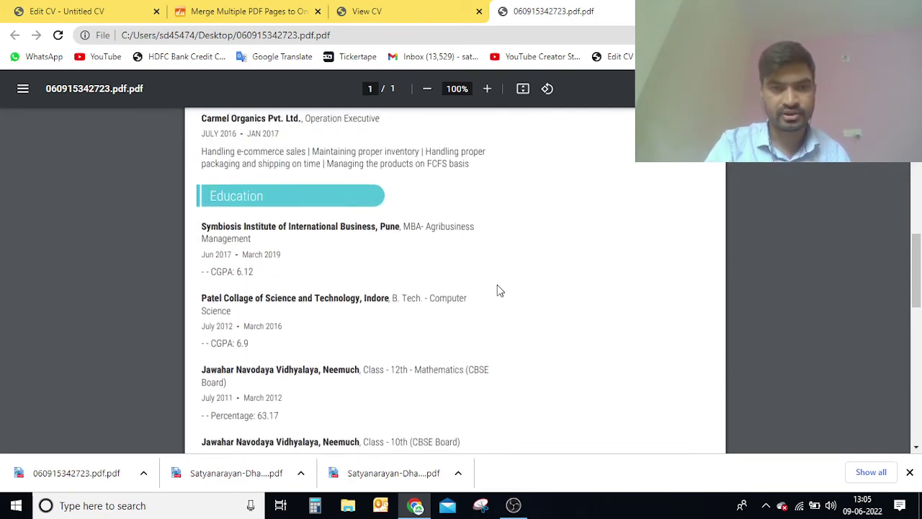
scroll(499, 290, "up", 3)
scroll(500, 290, "up", 4)
scroll(499, 289, "up", 1)
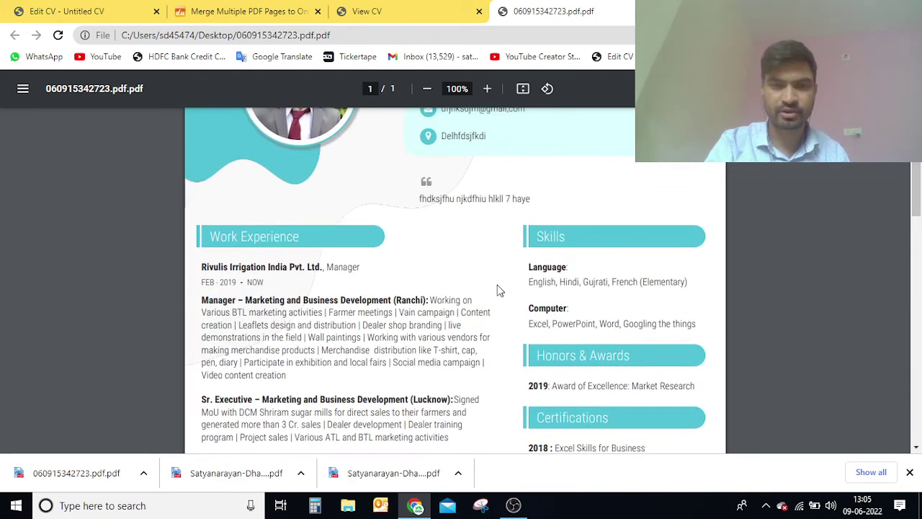
scroll(500, 289, "up", 3)
scroll(500, 290, "down", 1)
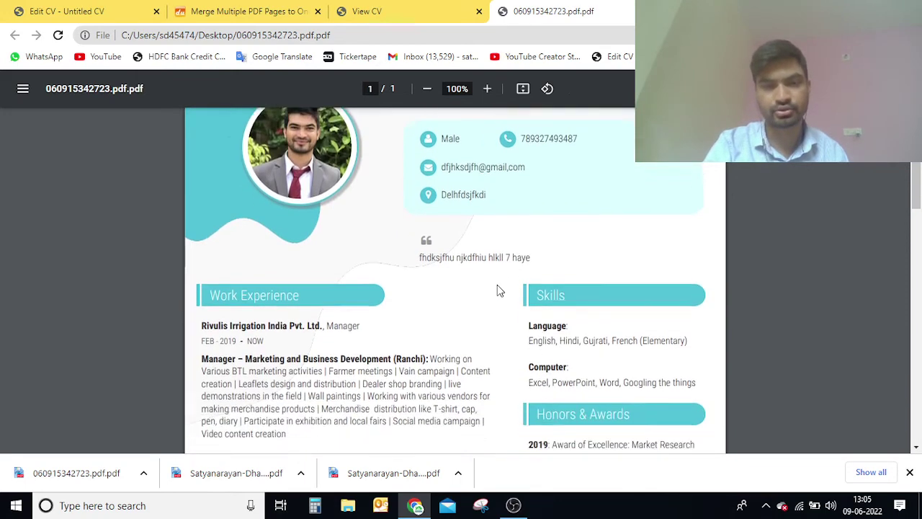
scroll(500, 289, "down", 3)
scroll(499, 289, "down", 2)
scroll(500, 290, "down", 2)
scroll(499, 290, "down", 1)
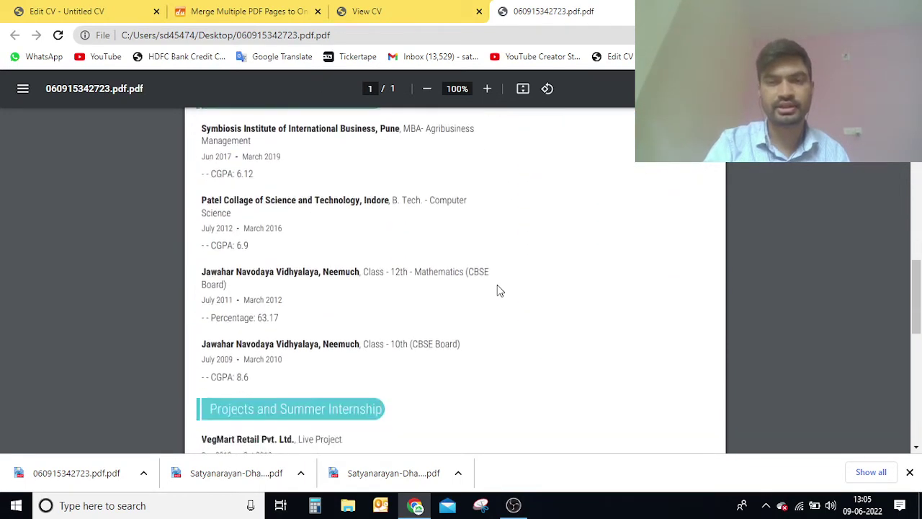
scroll(499, 289, "down", 2)
scroll(499, 290, "down", 2)
scroll(497, 289, "down", 3)
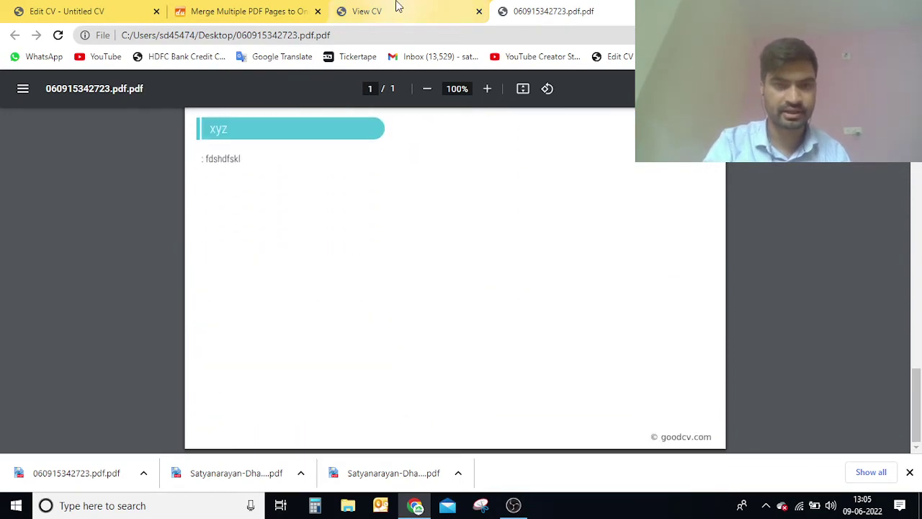
Recheck the original two-page CV, then return to the top of the merged PDF
left_click(397, 7)
scroll(397, 321, "up", 5)
scroll(395, 319, "up", 3)
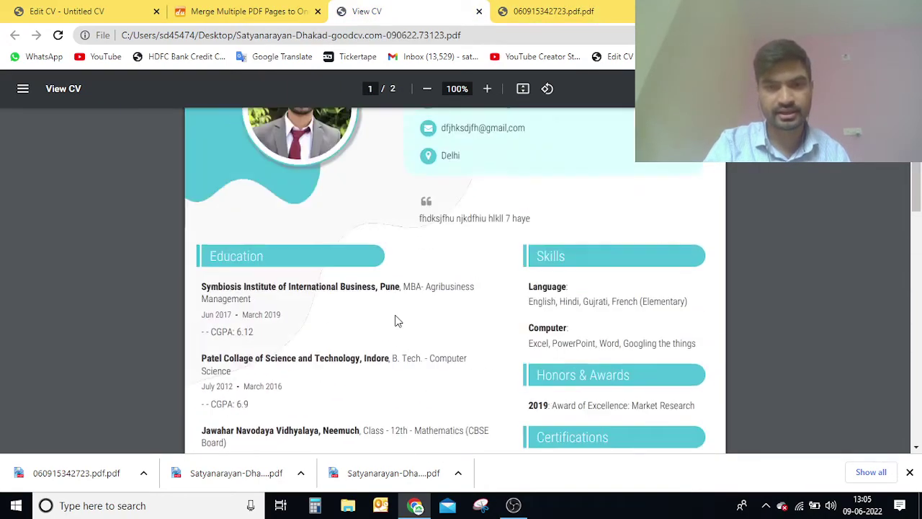
scroll(396, 319, "down", 6)
scroll(456, 294, "down", 1)
scroll(404, 290, "down", 2)
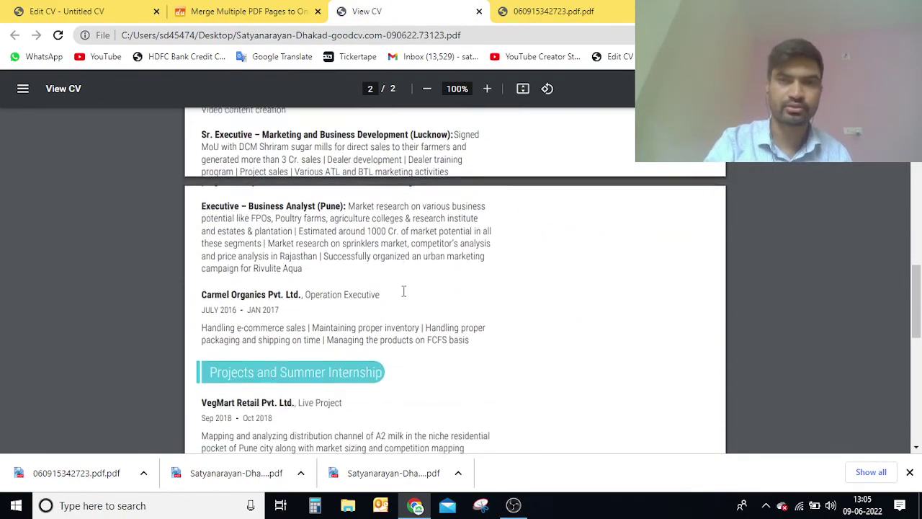
left_click(566, 10)
scroll(477, 306, "up", 5)
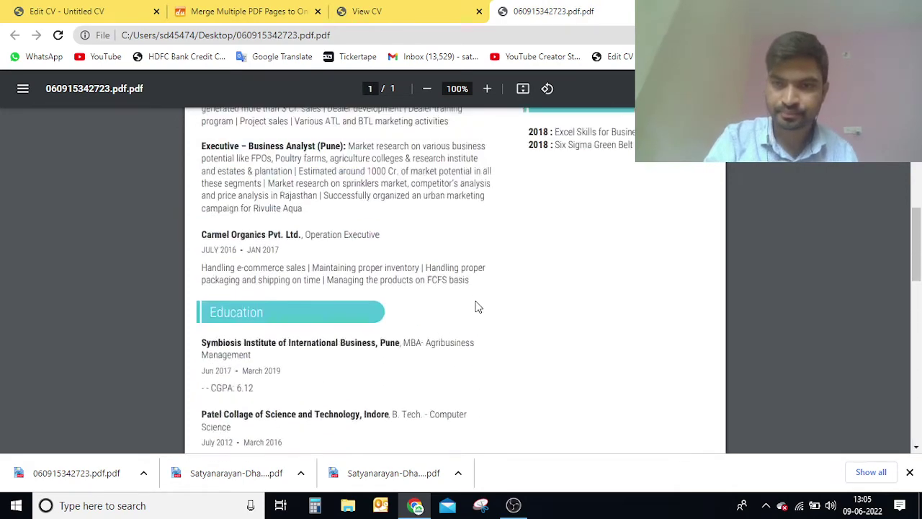
scroll(477, 305, "up", 5)
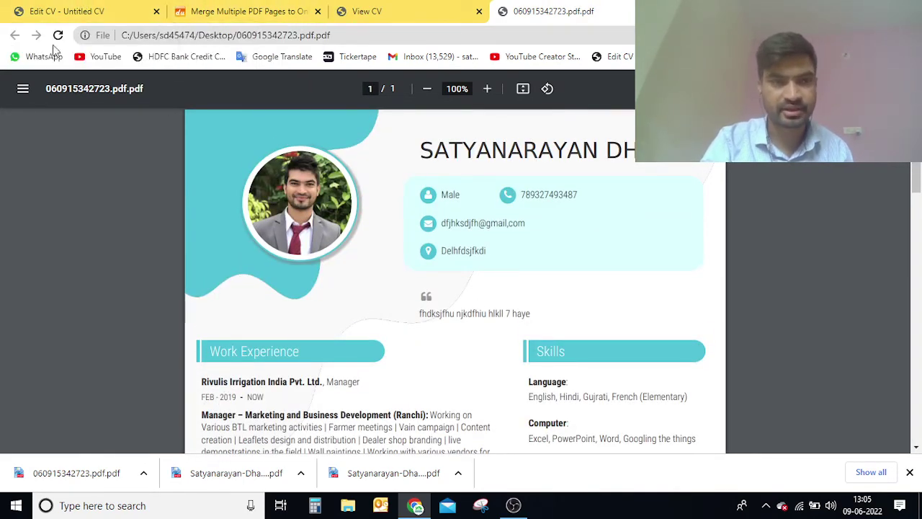
Close the Download PDF Successful dialog in the Edit CV tab and go to the GoodCV home page
left_click(74, 6)
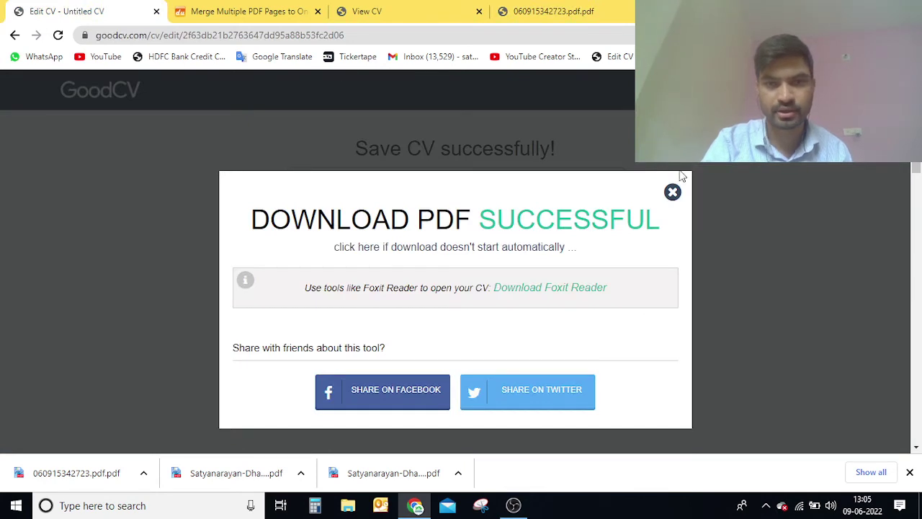
left_click(671, 196)
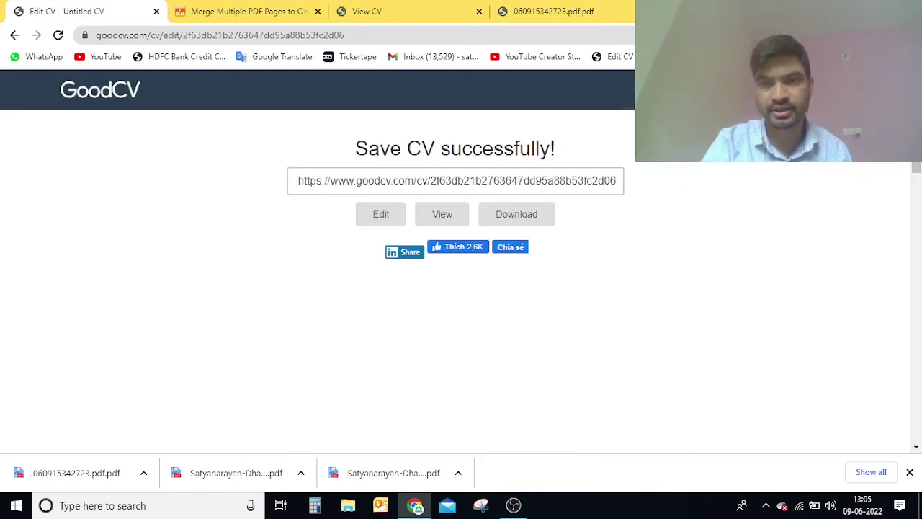
left_click(90, 95)
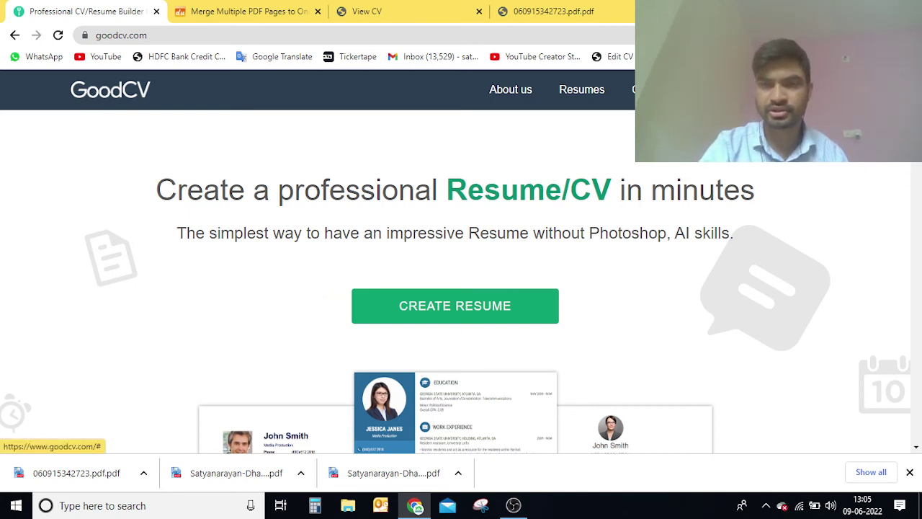
Browse the My Resumes list of saved CVs, then go back to the merged PDF tab
left_click(580, 88)
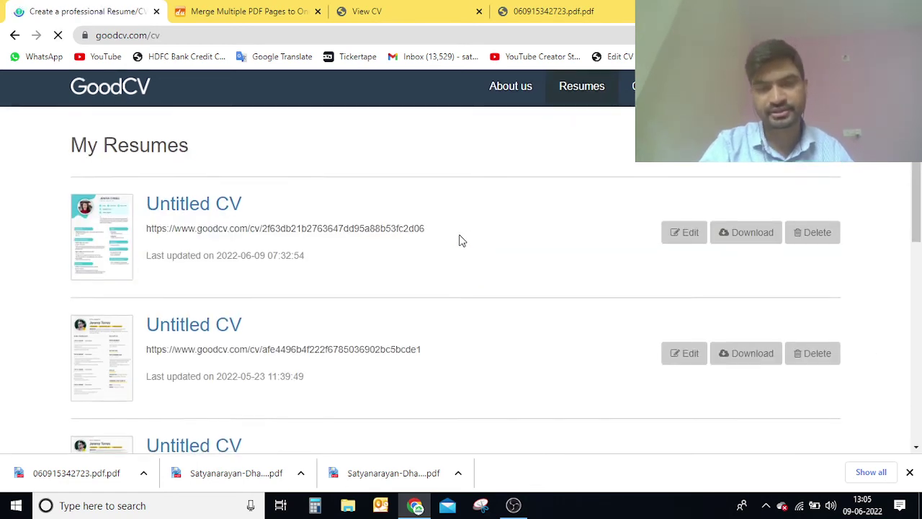
scroll(462, 241, "down", 2)
scroll(462, 240, "down", 1)
scroll(462, 241, "down", 1)
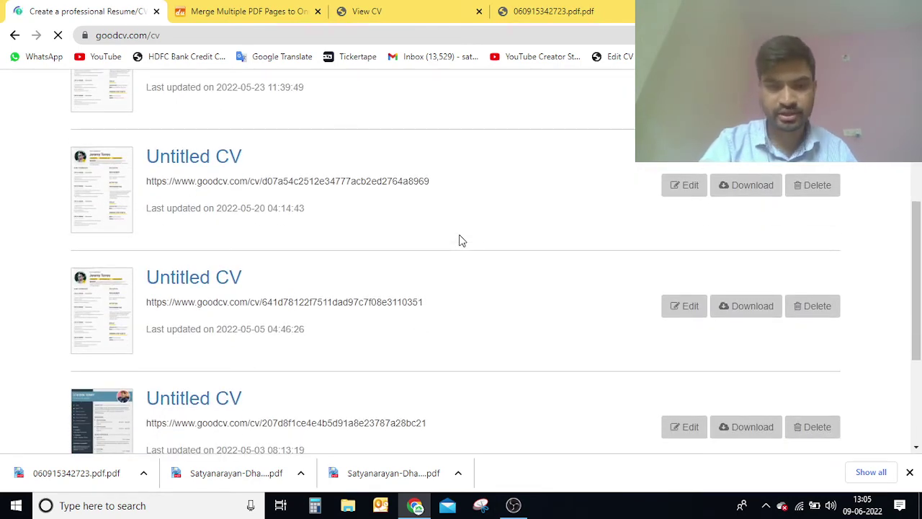
scroll(461, 240, "up", 4)
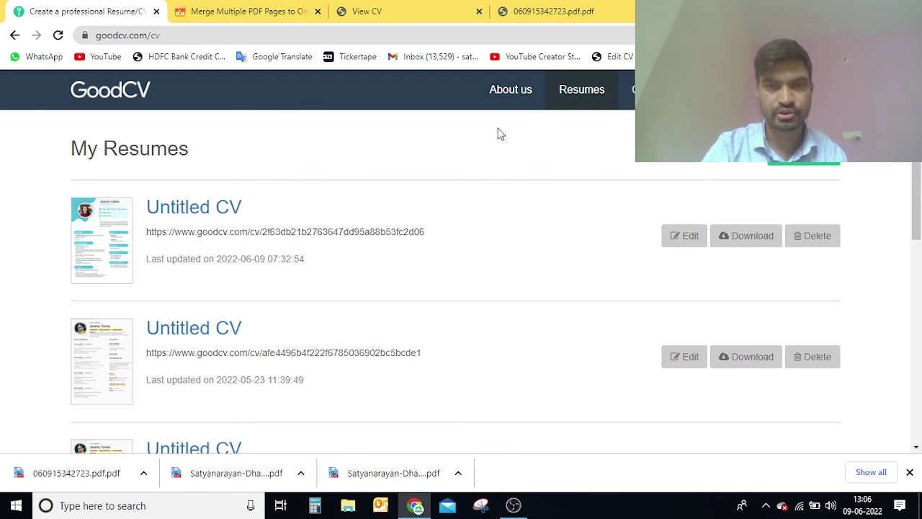
left_click(553, 11)
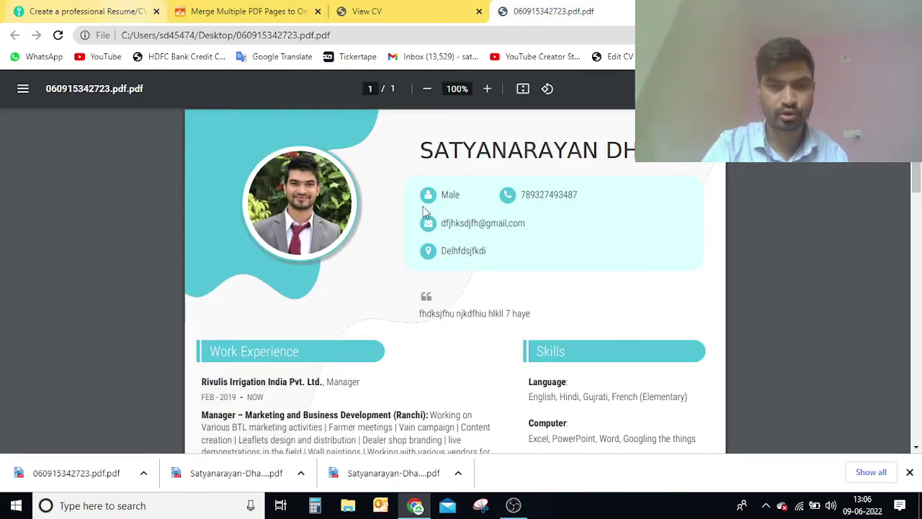
Glance over the merged 060915342723.pdf once more and bring OBS Studio to the front
scroll(434, 240, "down", 3)
scroll(434, 239, "up", 3)
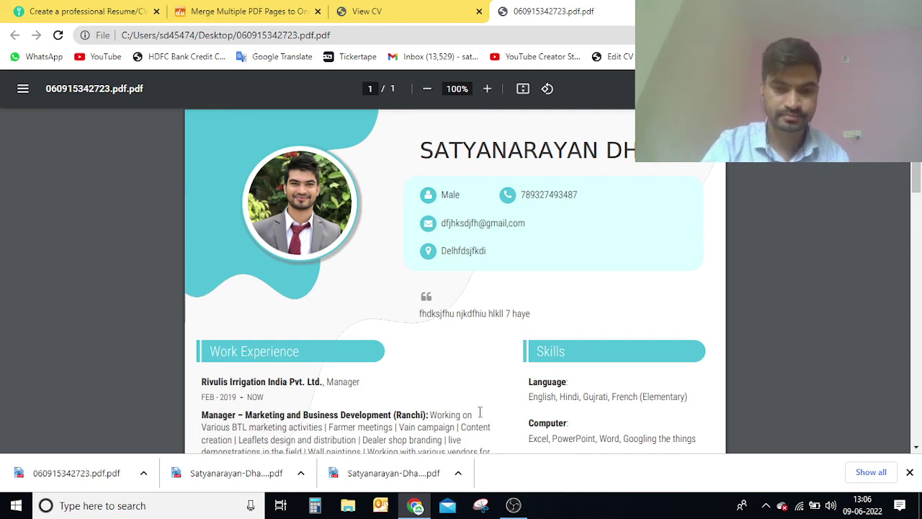
left_click(513, 505)
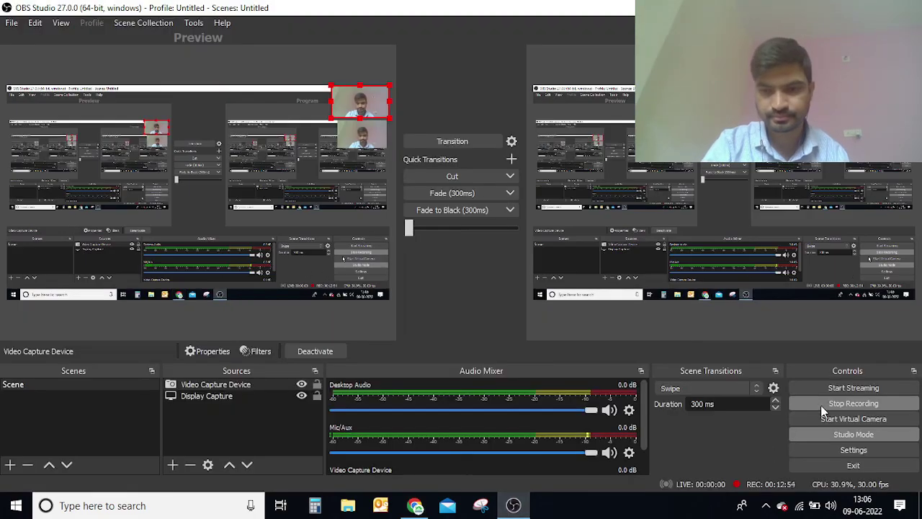